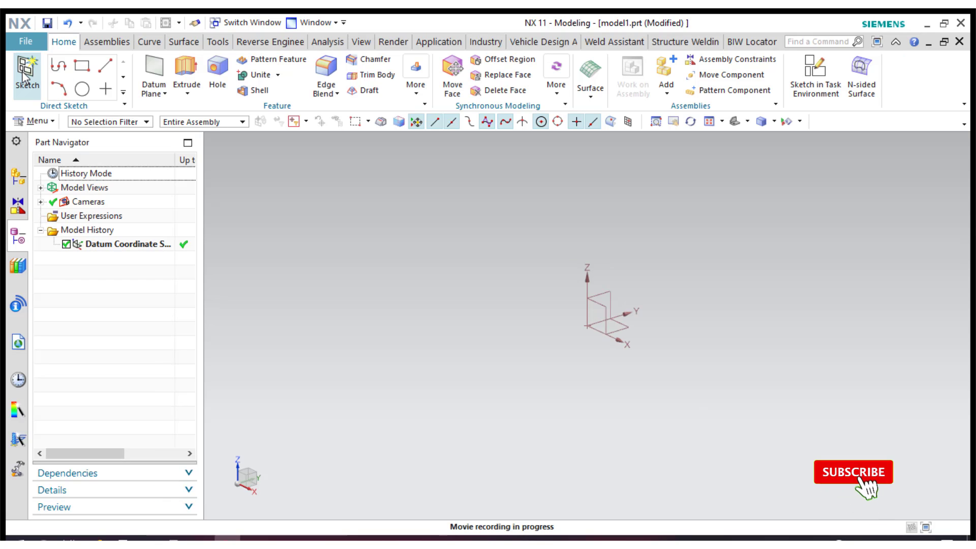
# Step: Start a sketch on the XY plane and draw a rectangle centred on the origin, about 3.4 in wide and 1.95 in high
pyautogui.click(625, 329)
pyautogui.click(241, 323)
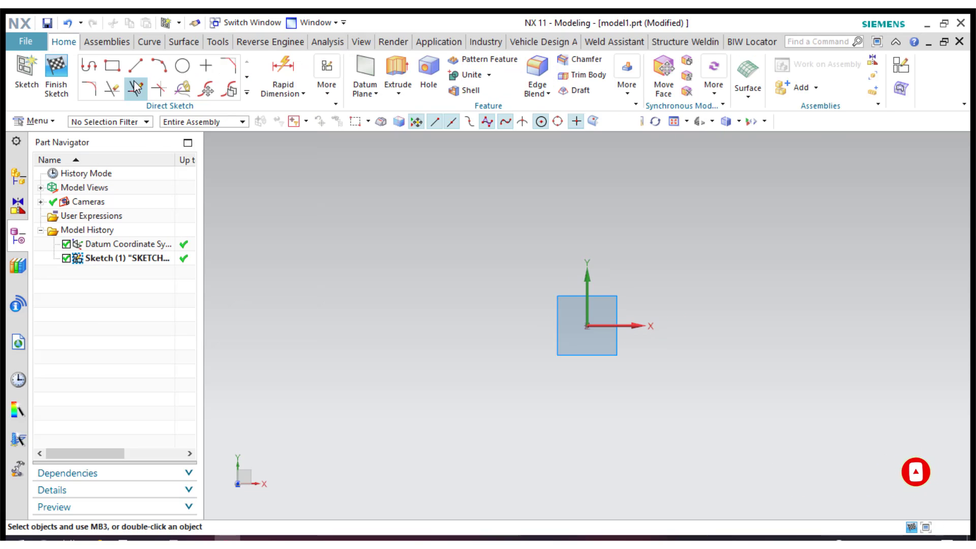
pyautogui.click(113, 66)
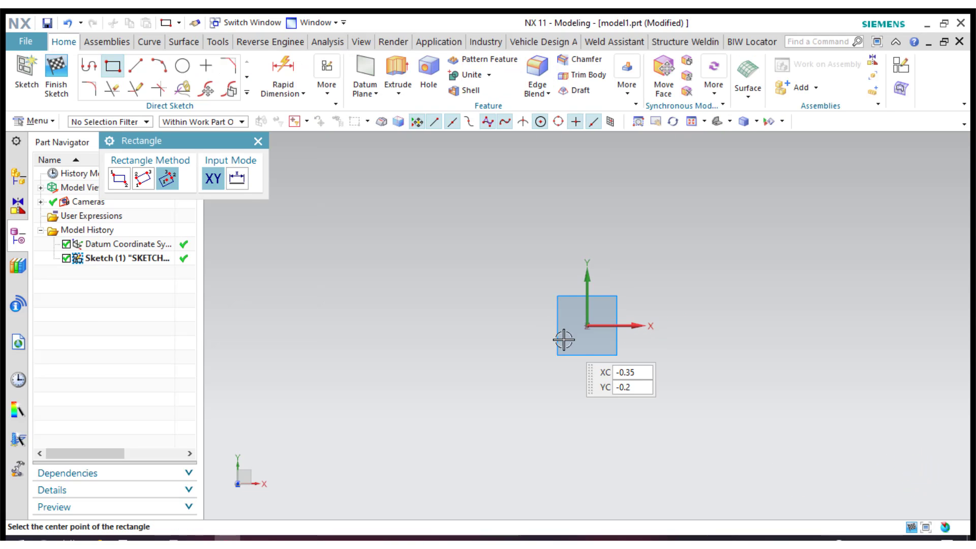
pyautogui.click(586, 325)
pyautogui.click(699, 325)
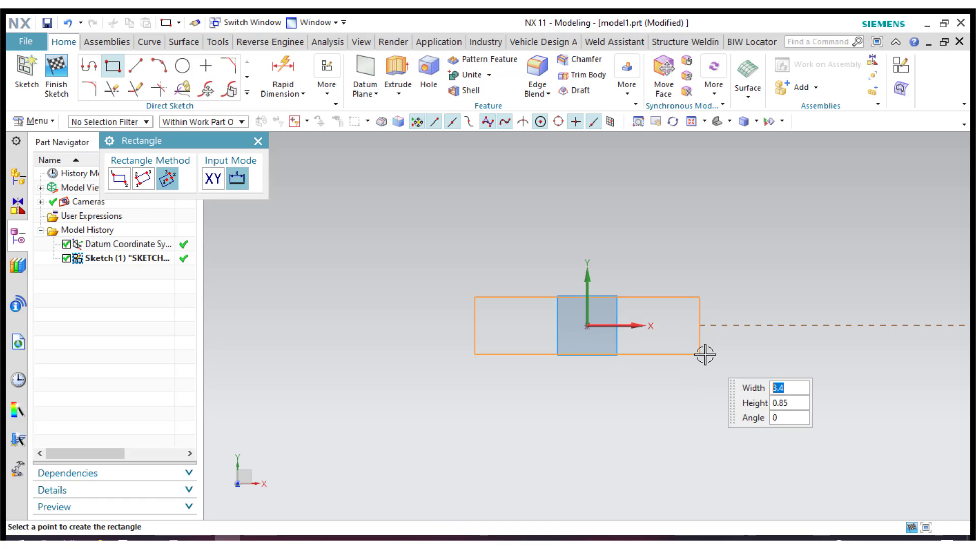
pyautogui.click(712, 390)
pyautogui.click(258, 140)
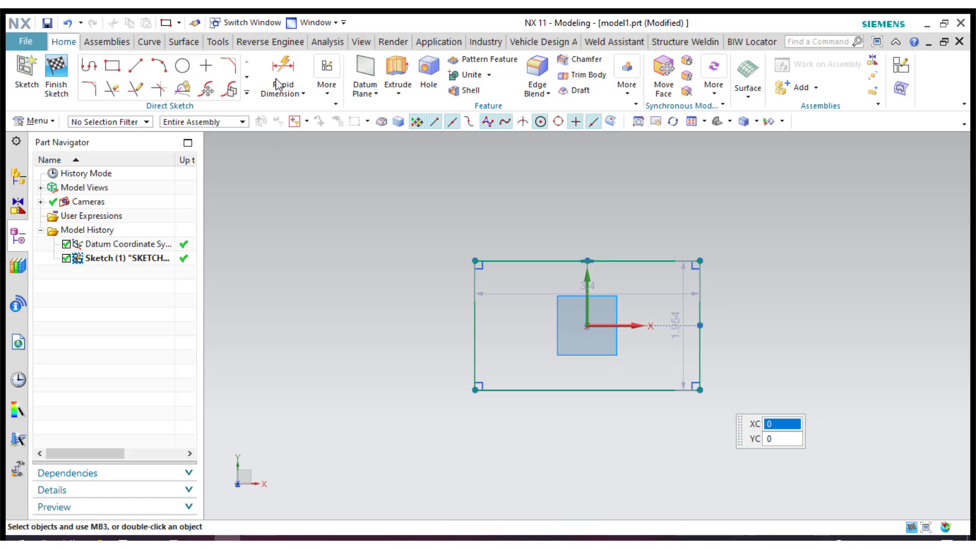
# Step: Add a horizontal dimension between the rectangle's two vertical sides and set the width to 4 in
pyautogui.click(280, 71)
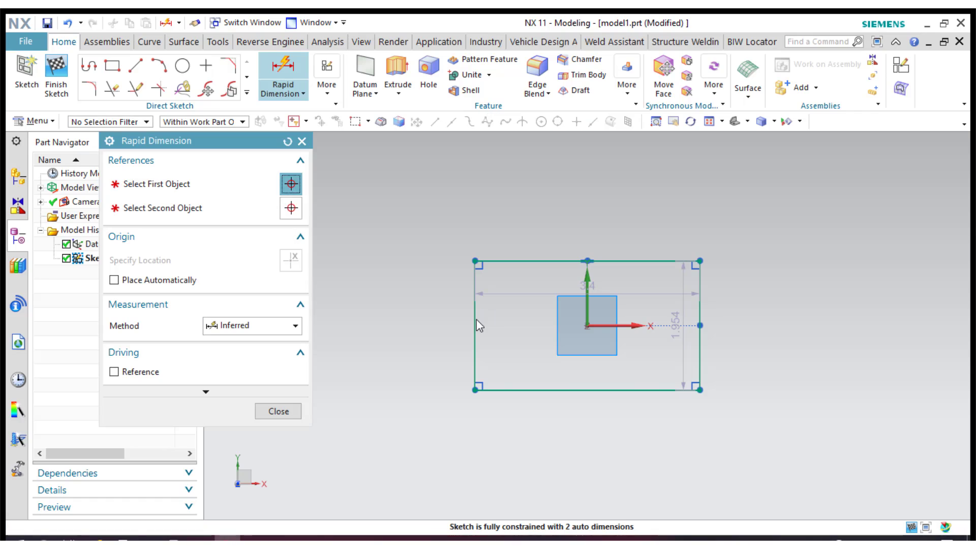
pyautogui.click(475, 319)
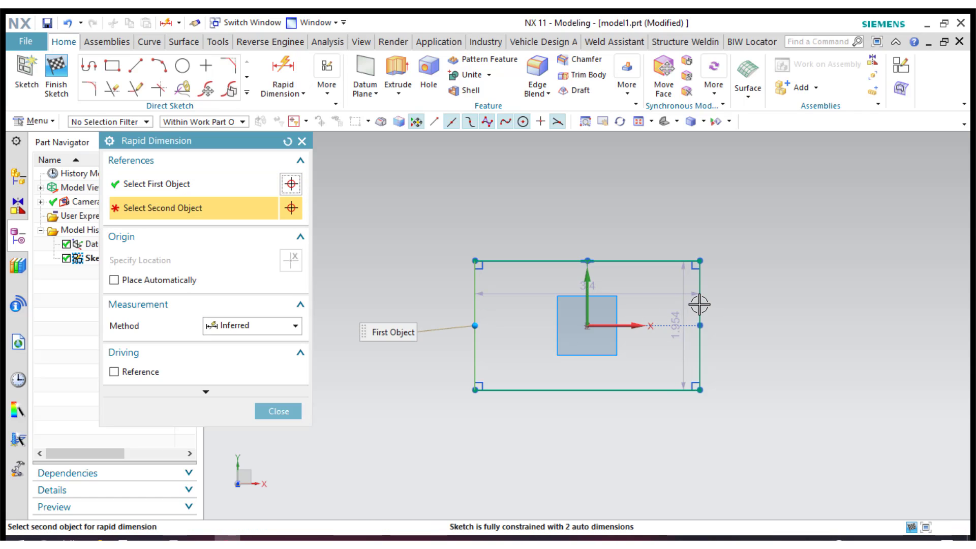
pyautogui.click(699, 304)
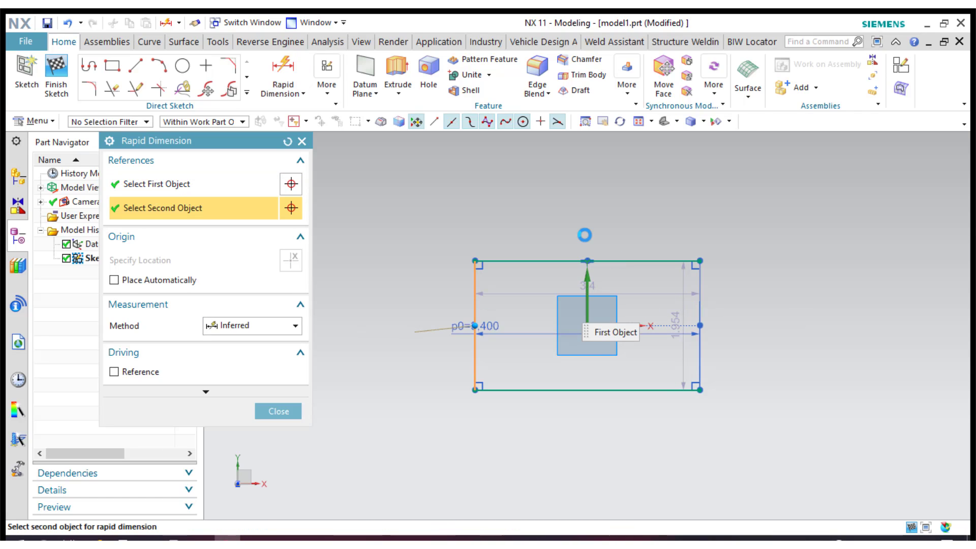
pyautogui.click(604, 252)
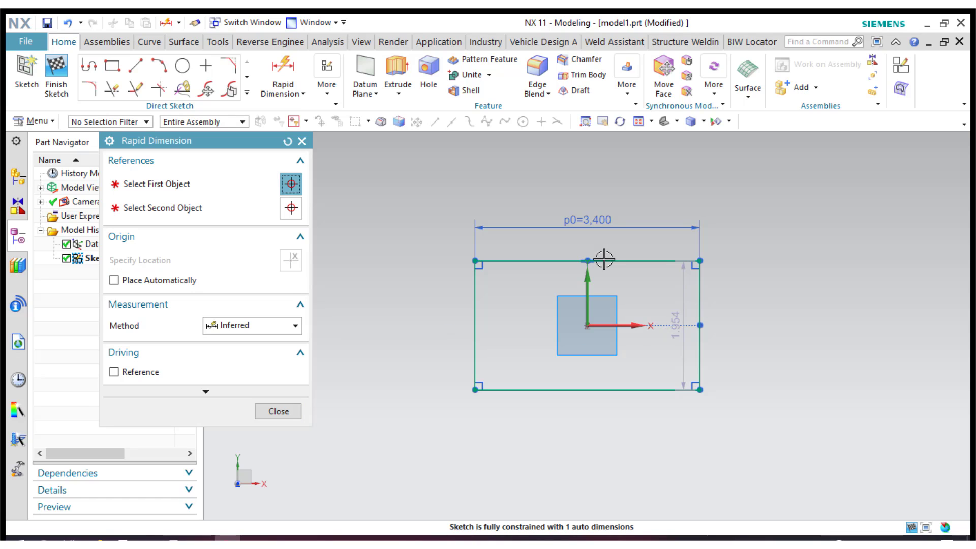
pyautogui.write('4')
pyautogui.press('Return')
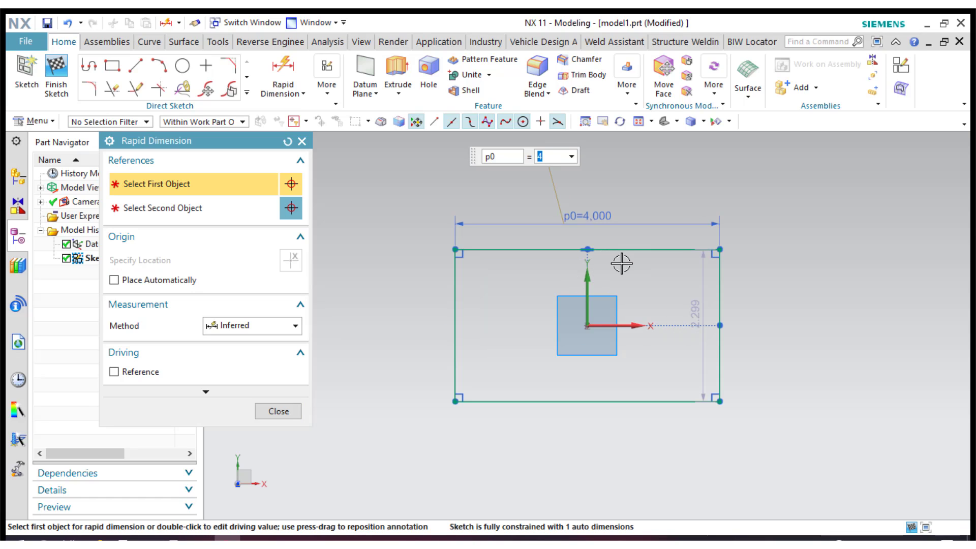
# Step: Add a vertical dimension between the rectangle's upper and lower sides and set the height to 3 in
pyautogui.click(625, 249)
pyautogui.click(635, 400)
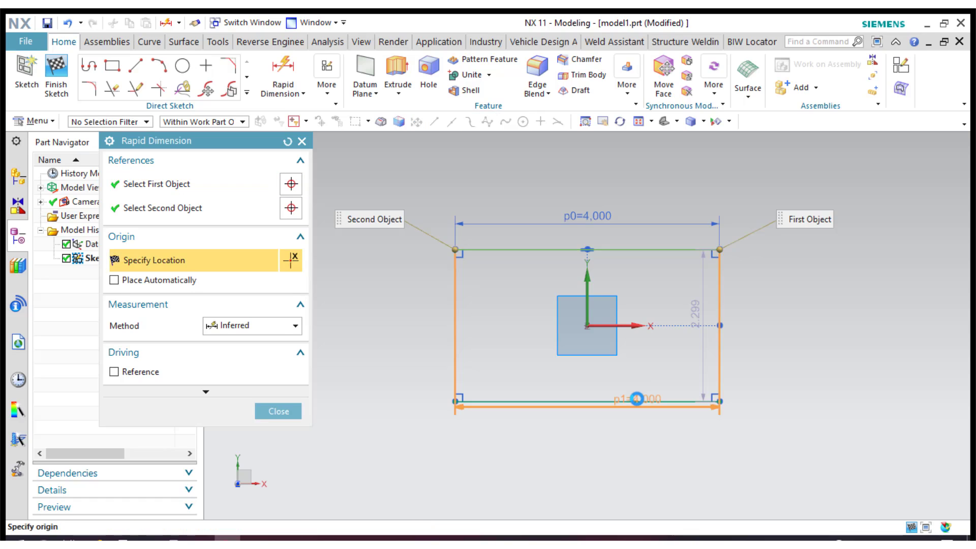
pyautogui.click(636, 400)
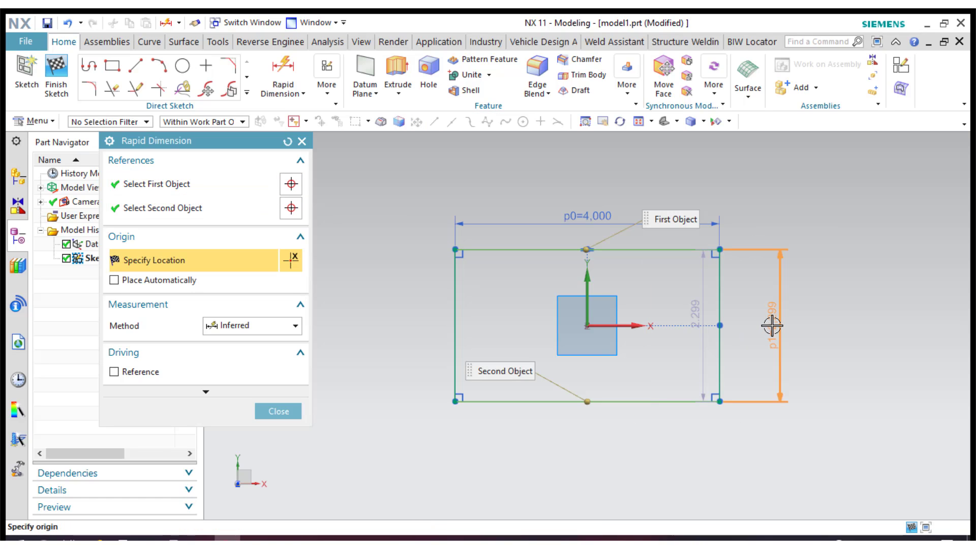
pyautogui.click(771, 326)
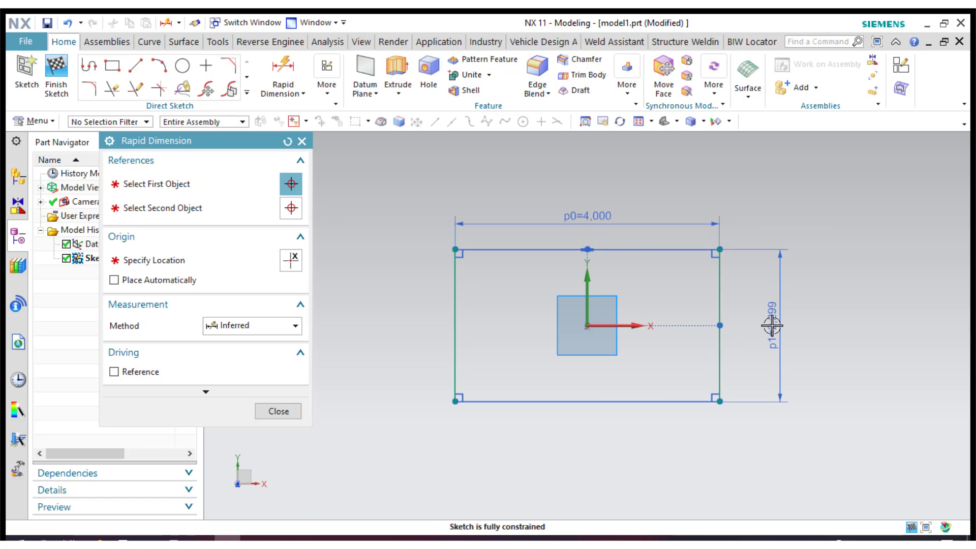
pyautogui.write('3')
pyautogui.press('Return')
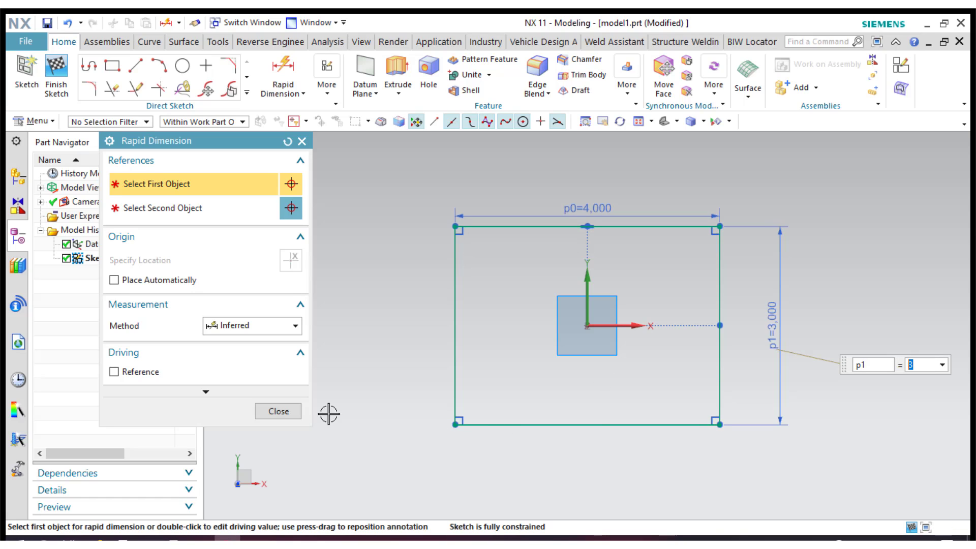
pyautogui.click(278, 411)
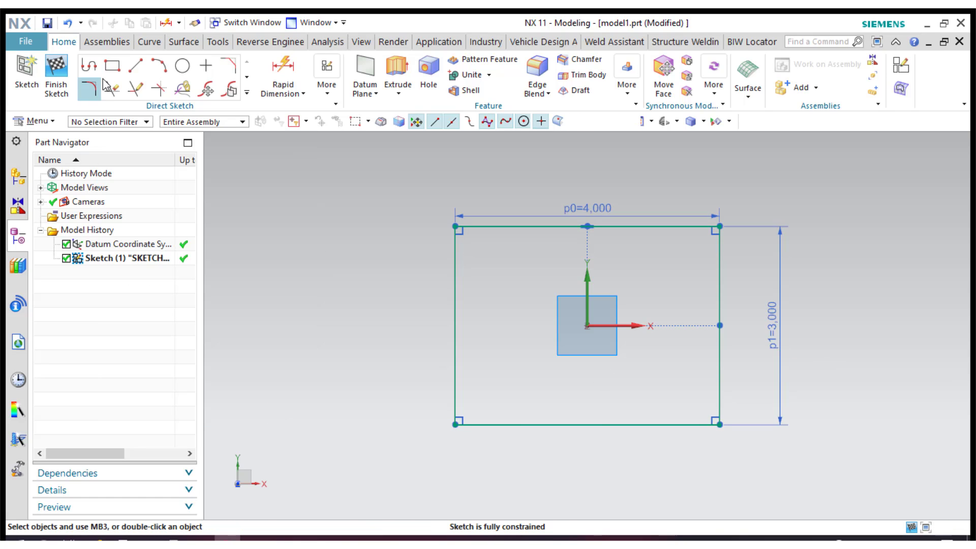
# Step: Finish the sketch and extrude the rectangle from 0 to 0.625 in as a new body
pyautogui.click(56, 74)
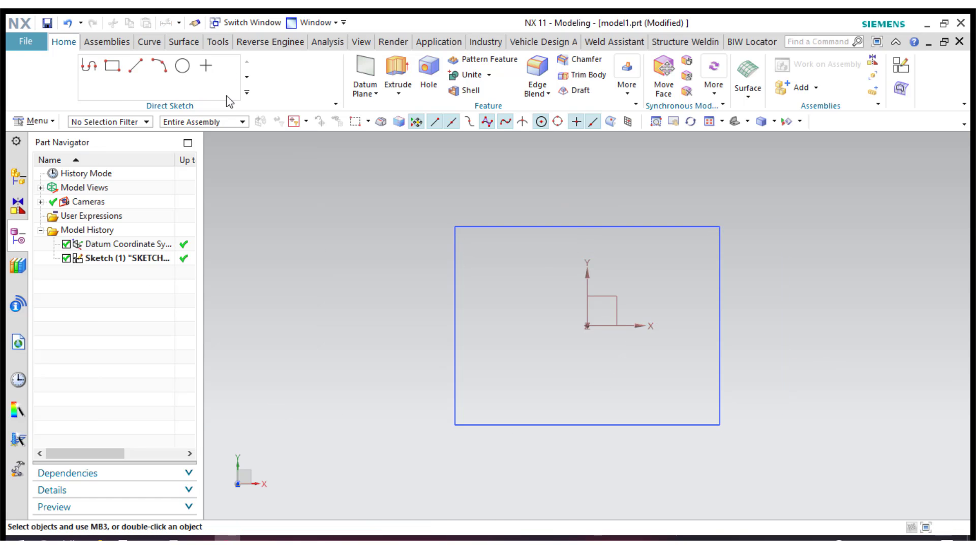
pyautogui.click(740, 120)
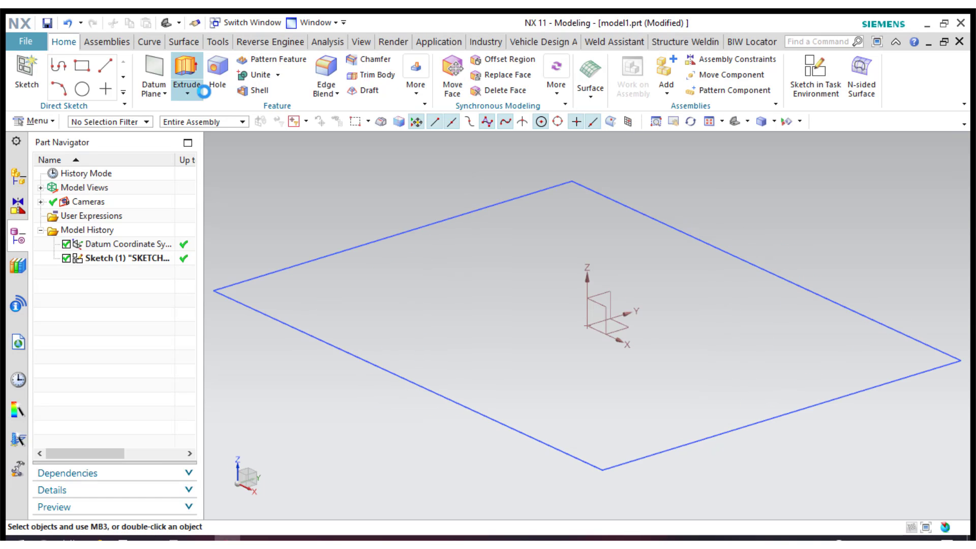
pyautogui.click(344, 350)
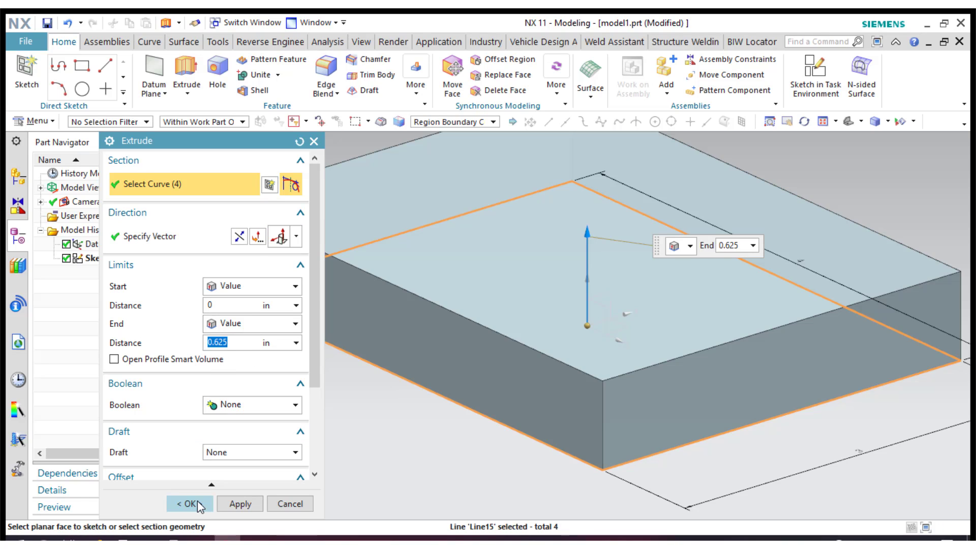
pyautogui.click(197, 501)
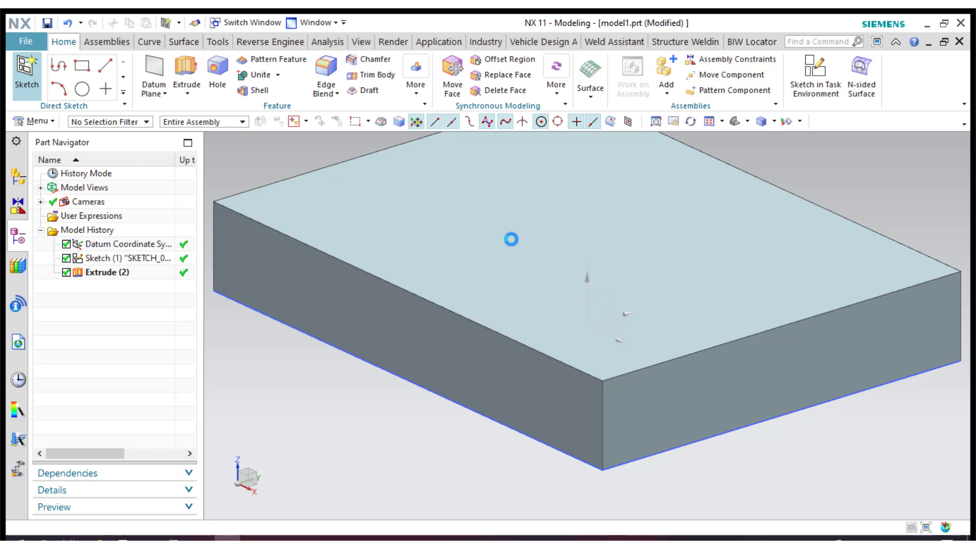
# Step: Start a new sketch on the top face of the extruded block
pyautogui.click(442, 293)
pyautogui.click(227, 318)
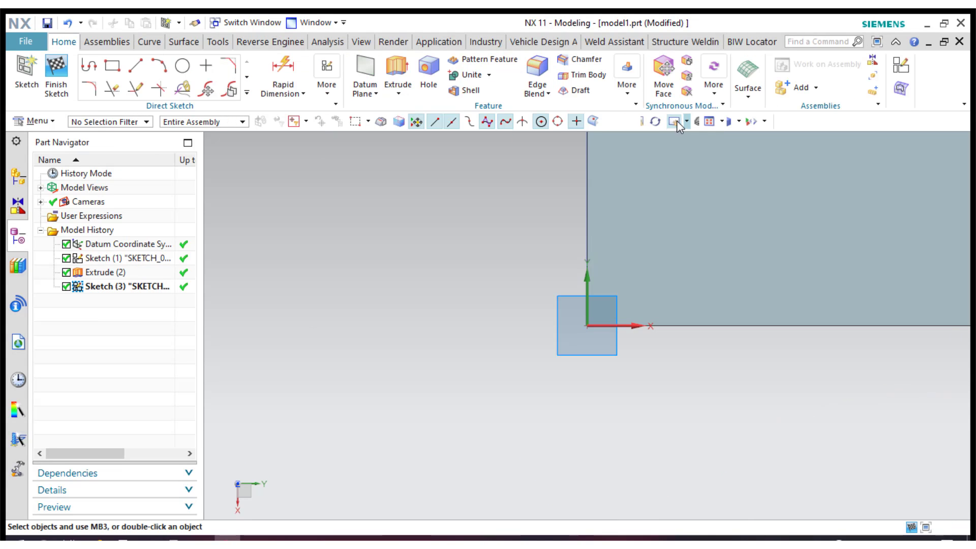
pyautogui.doubleClick(676, 120)
pyautogui.click(716, 121)
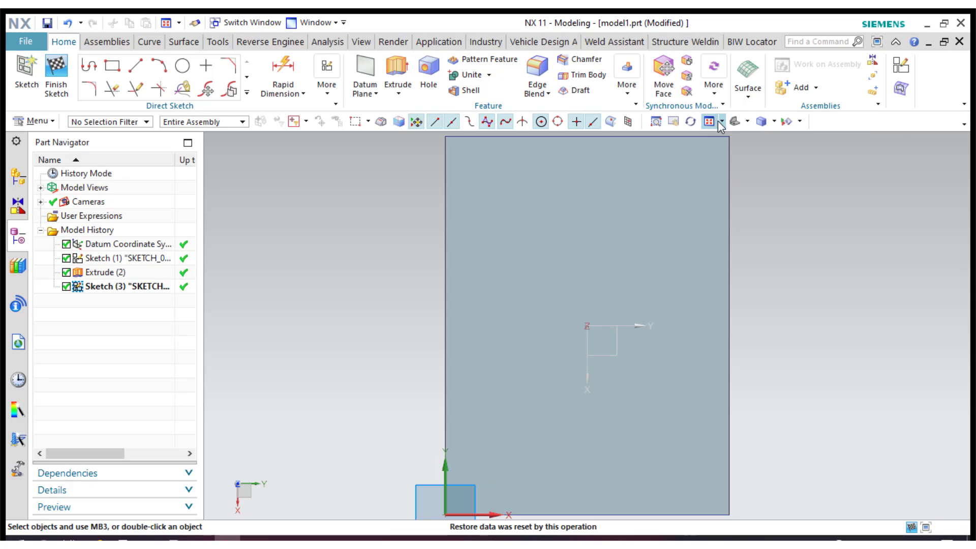
pyautogui.click(773, 121)
pyautogui.click(742, 121)
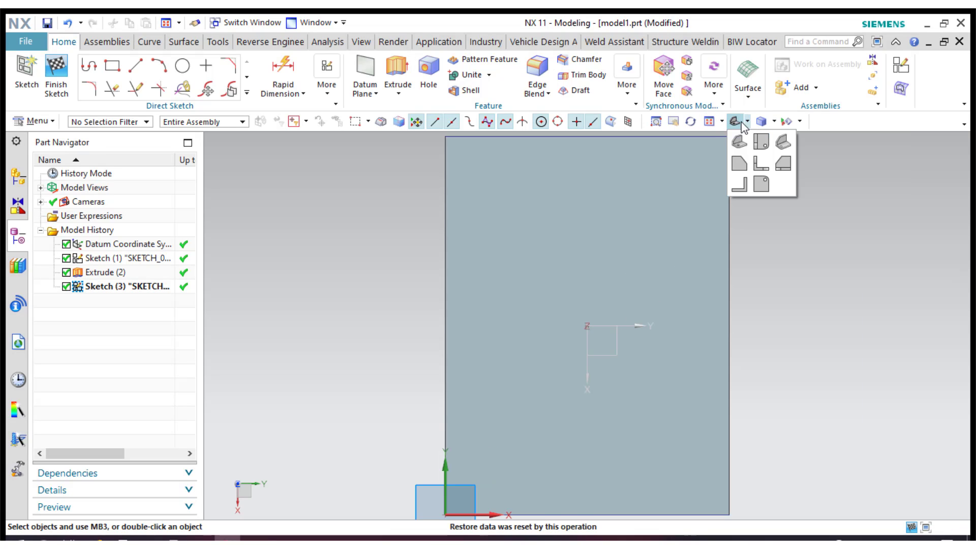
pyautogui.click(761, 143)
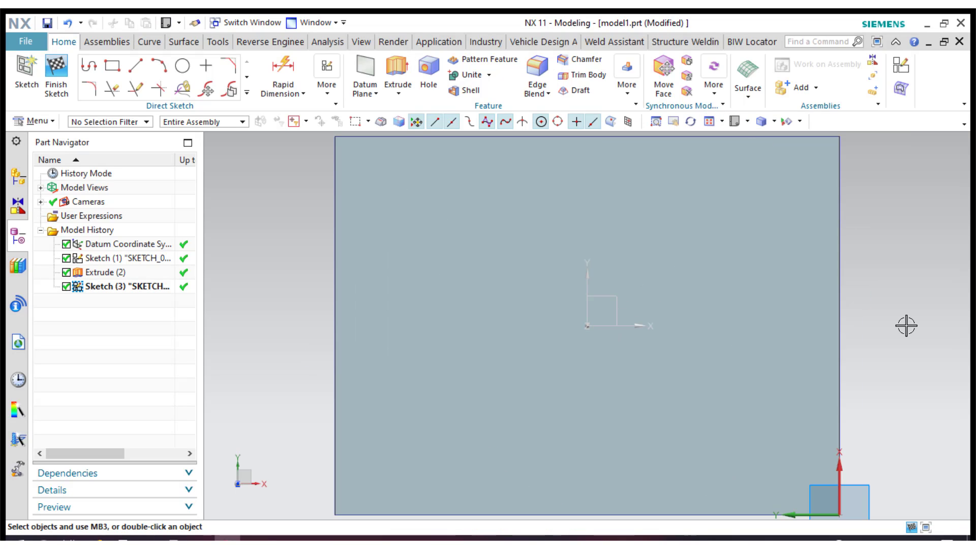
# Step: Draw a tall two-point rectangle about 0.95 in wide near the middle of the block's top face
pyautogui.click(115, 66)
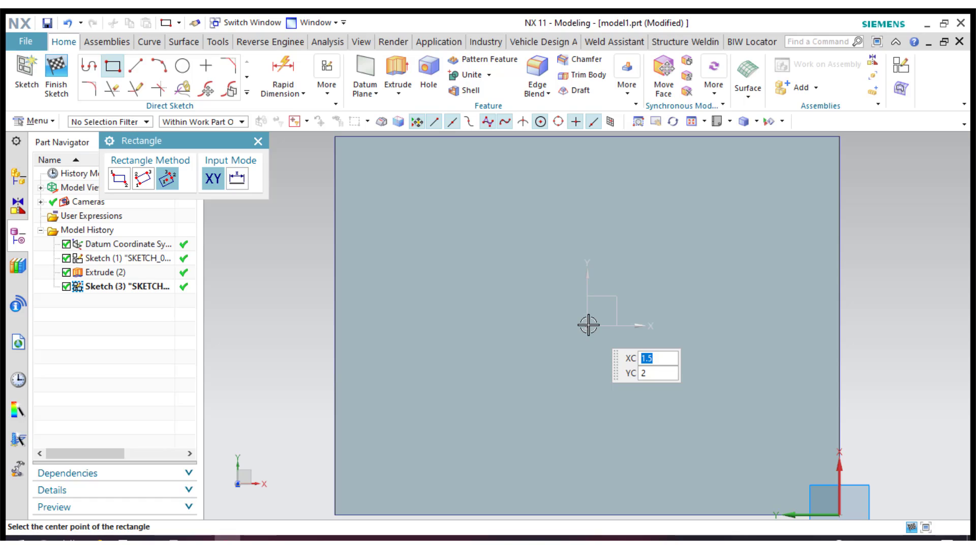
pyautogui.click(117, 180)
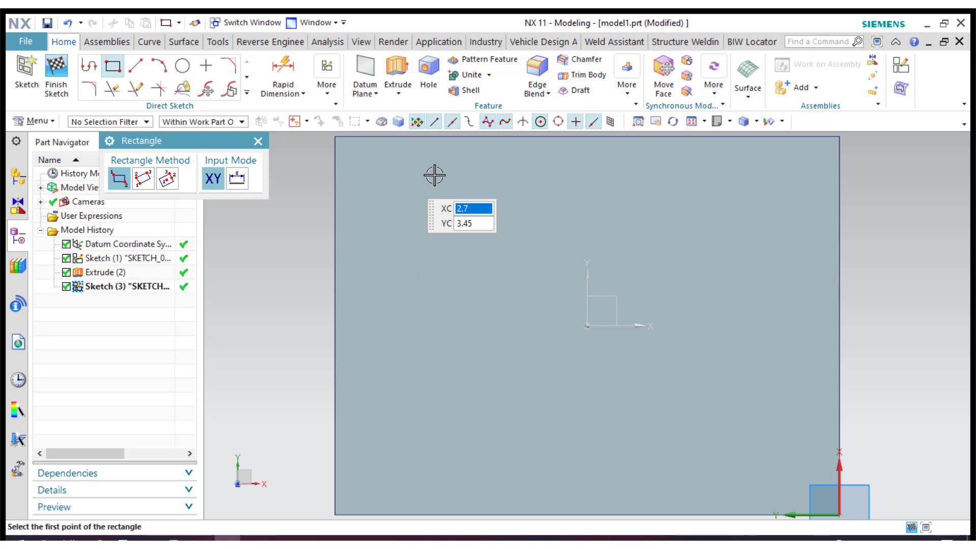
pyautogui.click(529, 161)
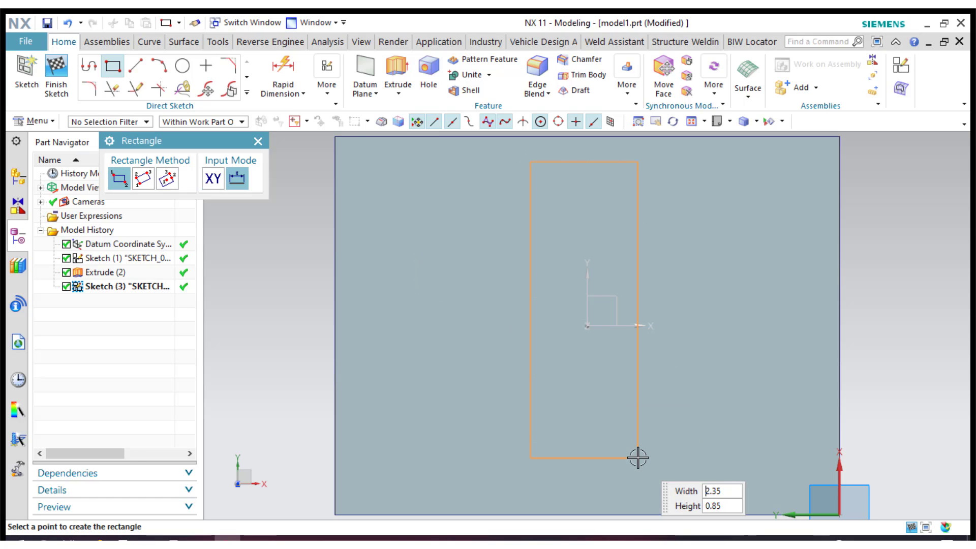
pyautogui.click(648, 481)
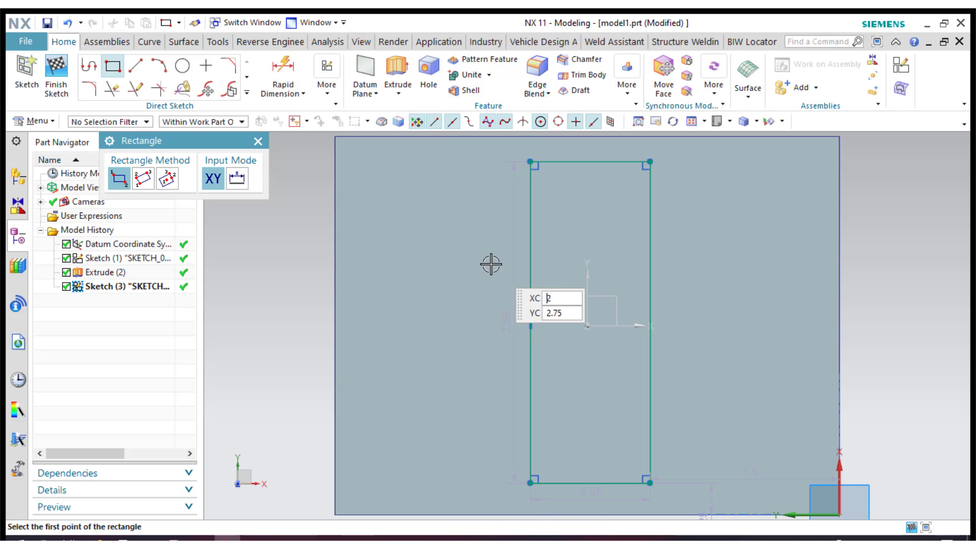
pyautogui.click(257, 141)
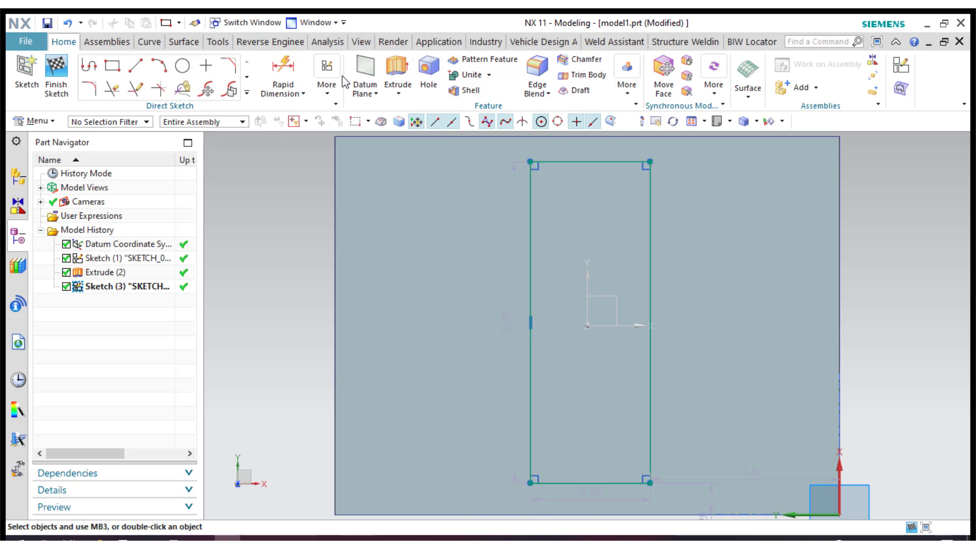
# Step: Dimension the distance between the inner rectangle's two long sides and set its width to 0.5 in
pyautogui.press('d')
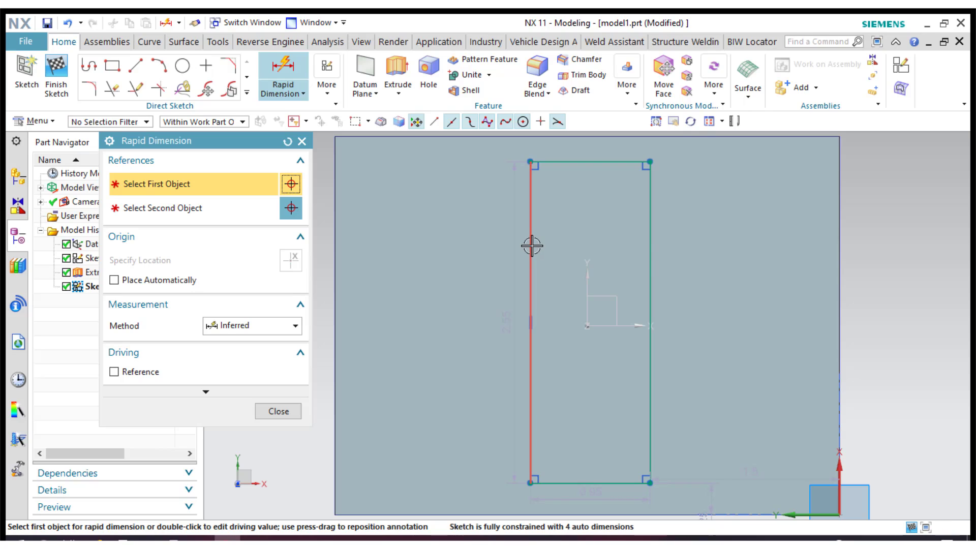
pyautogui.click(531, 245)
pyautogui.click(650, 237)
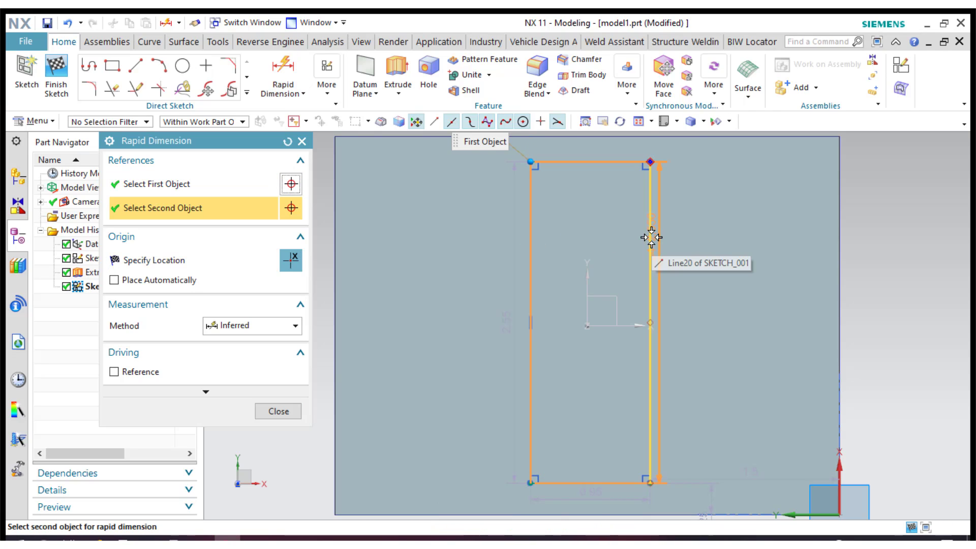
pyautogui.click(651, 237)
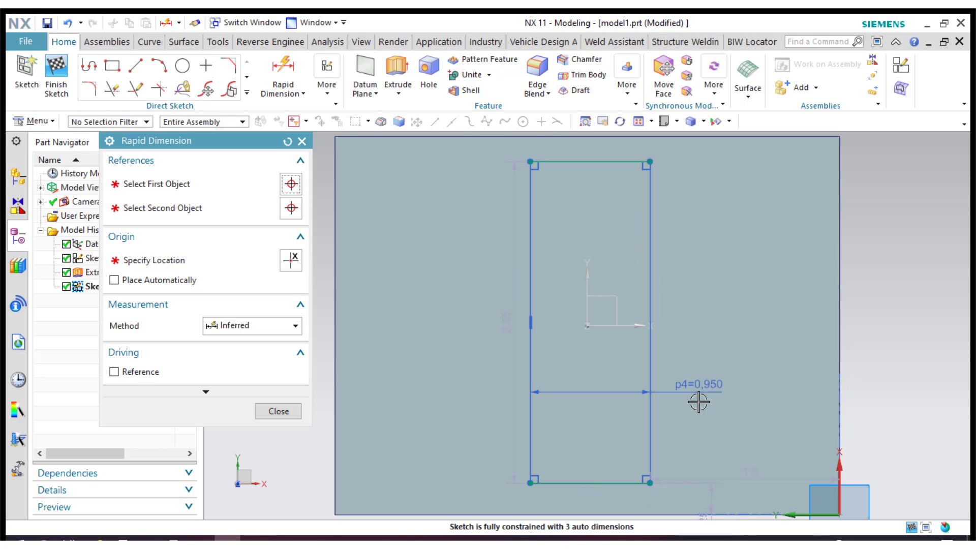
pyautogui.doubleClick(698, 401)
pyautogui.write('0')
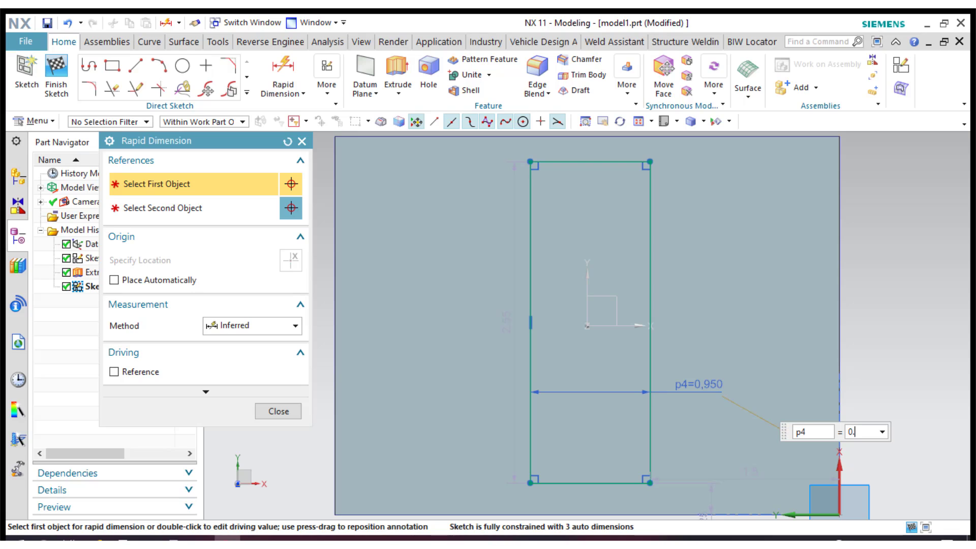
pyautogui.write('.5')
pyautogui.press('Return')
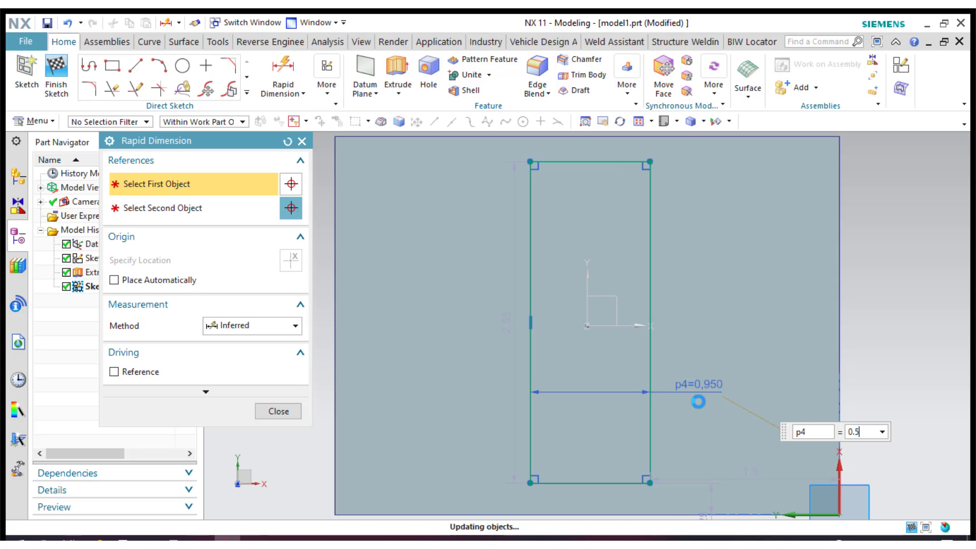
pyautogui.click(262, 410)
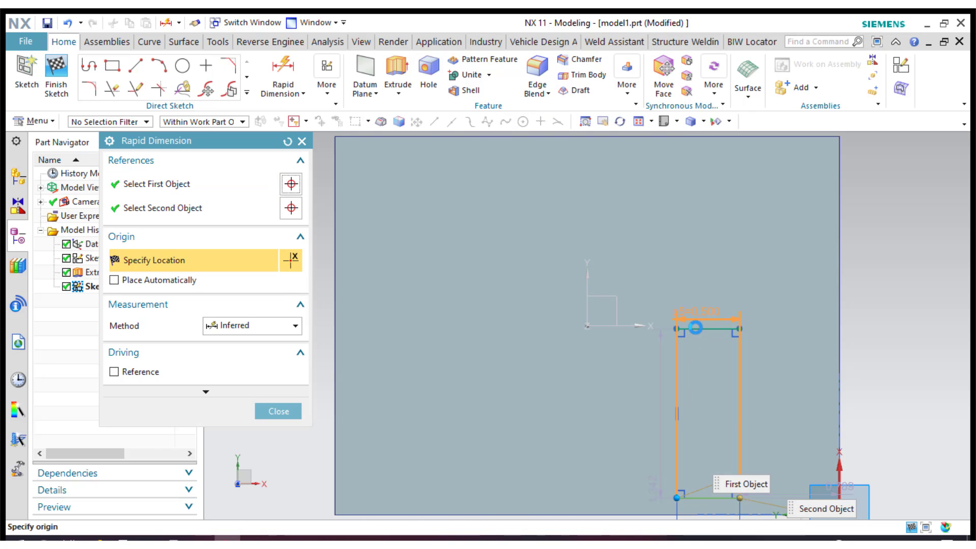
# Step: Dimension the inner rectangle's length between its two short sides and set it to 2.5 in
pyautogui.click(700, 327)
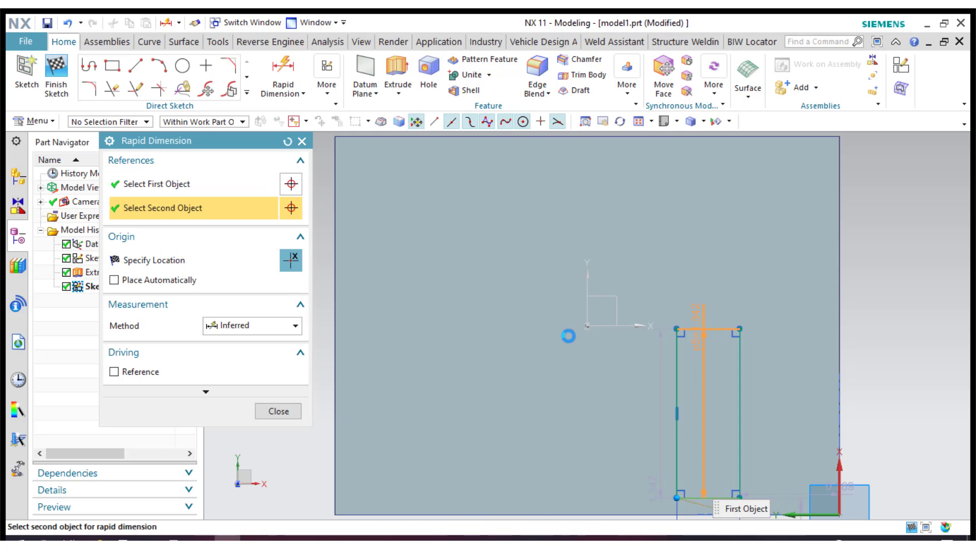
pyautogui.click(545, 389)
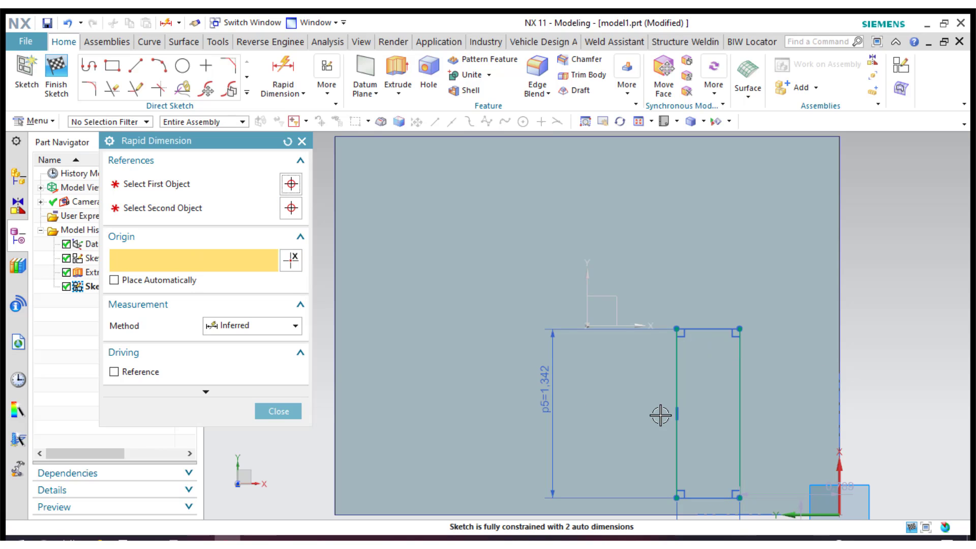
pyautogui.write('2.5')
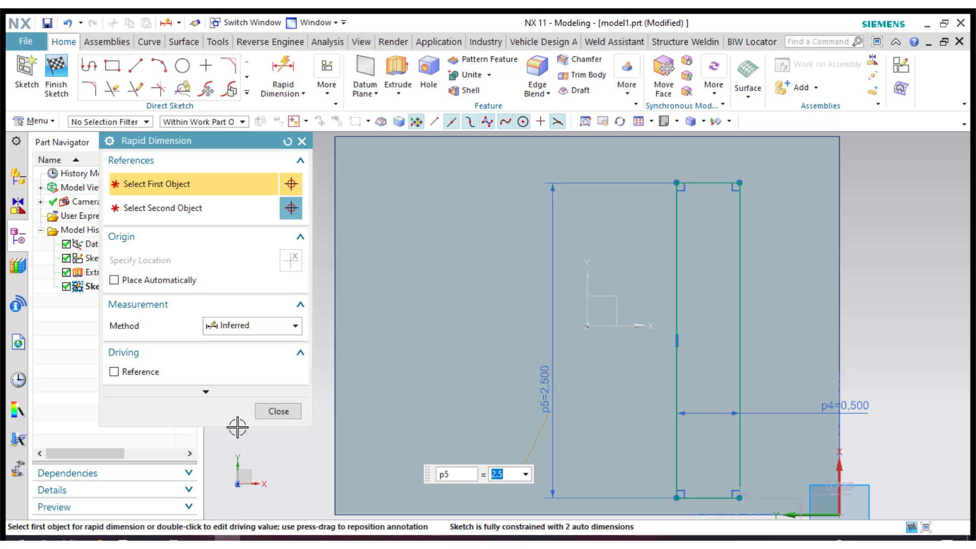
pyautogui.click(272, 412)
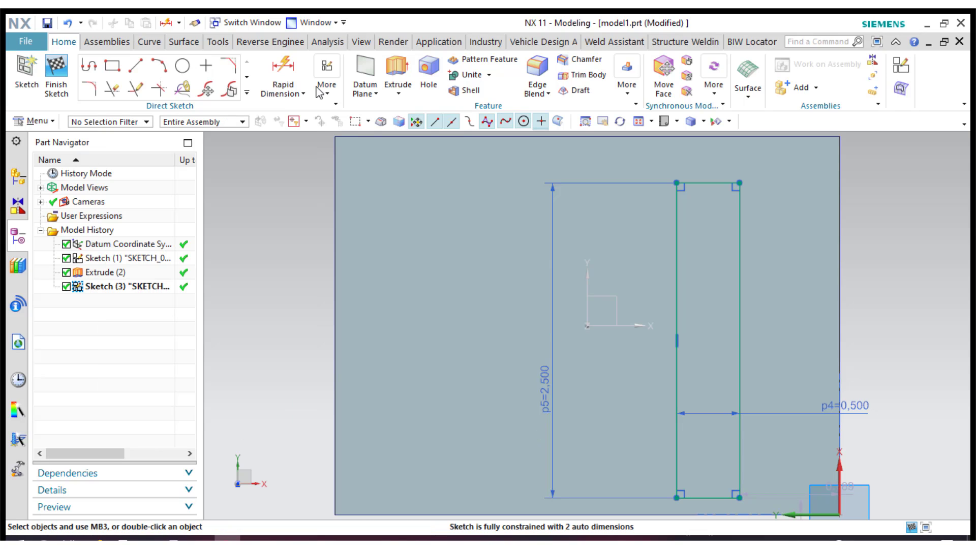
# Step: Dimension the gap between the inner rectangle's upper short side and the block's upper edge and set it to 0.25 in
pyautogui.click(279, 71)
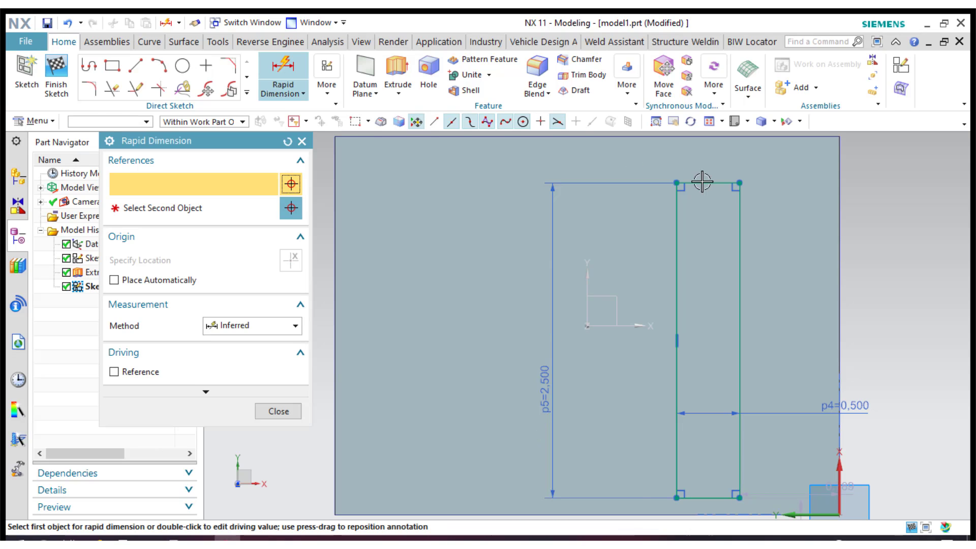
pyautogui.click(699, 182)
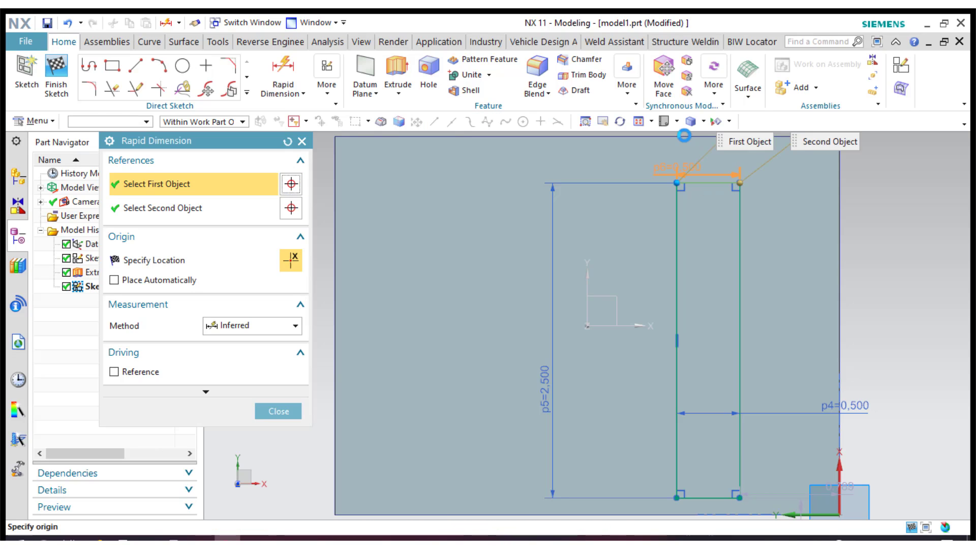
pyautogui.click(686, 138)
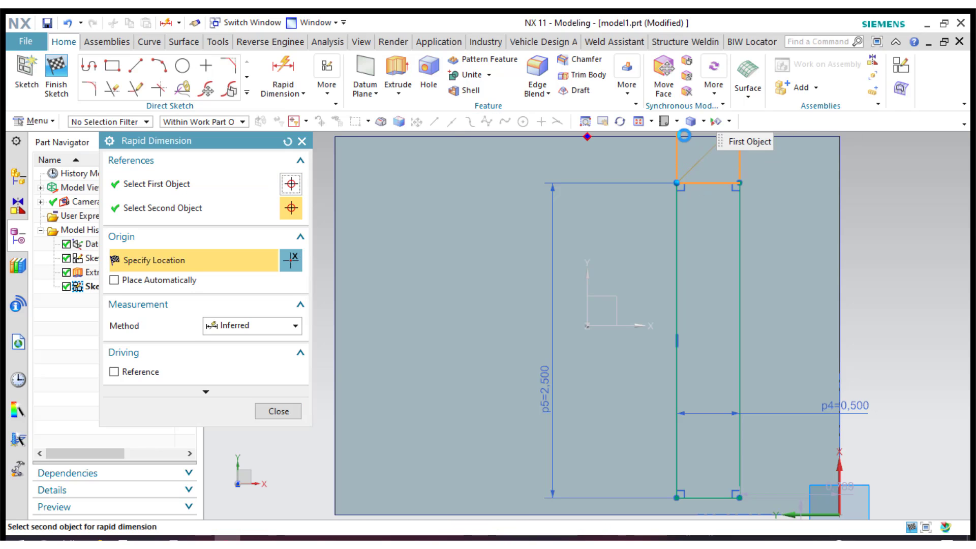
pyautogui.click(865, 169)
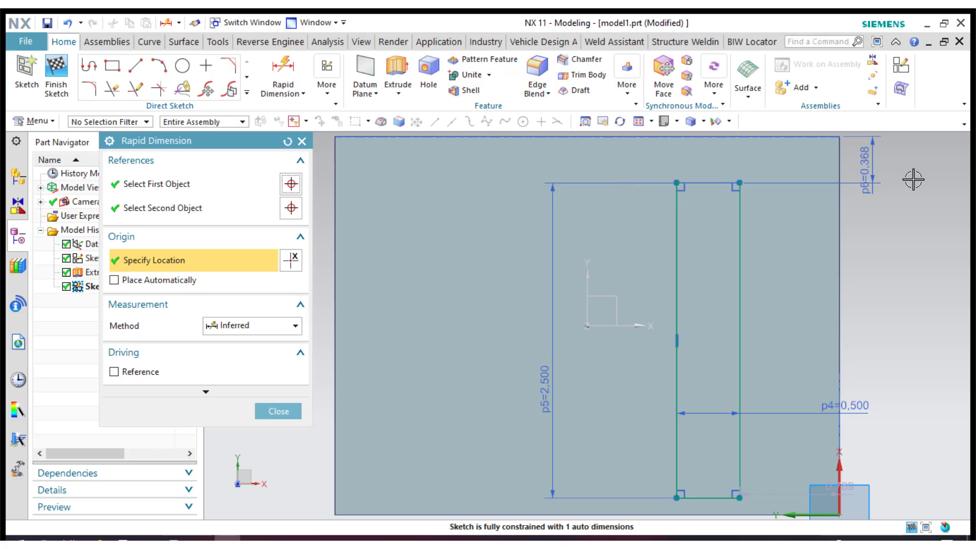
pyautogui.write('0.25')
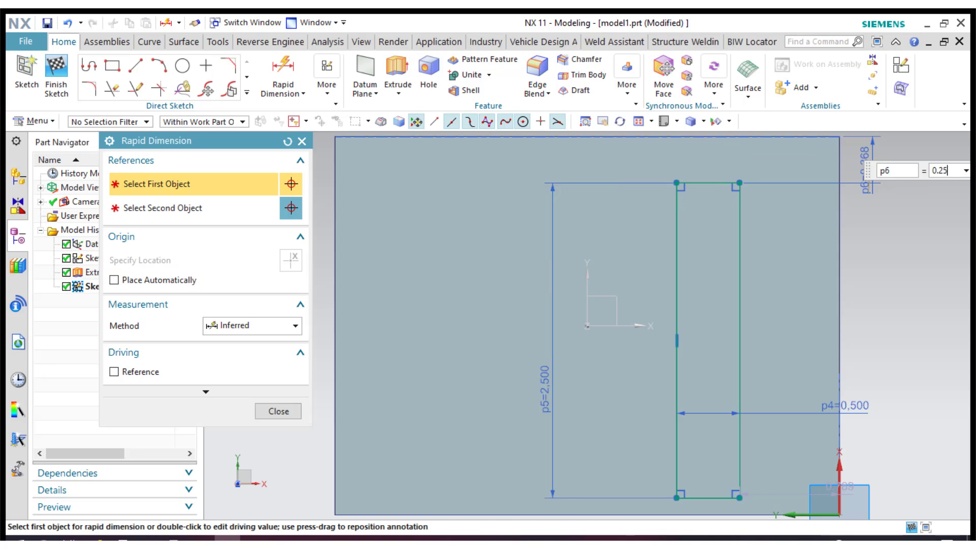
pyautogui.press('Return')
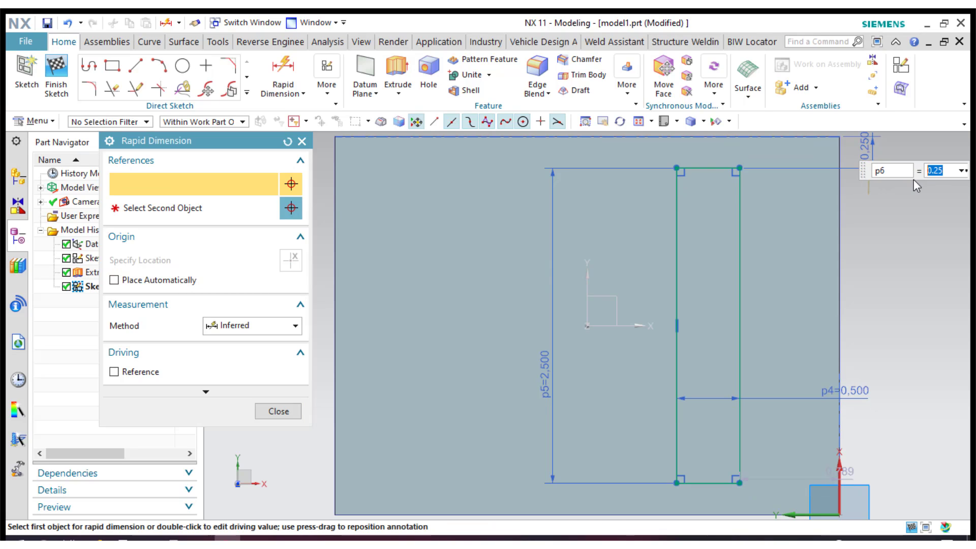
pyautogui.click(278, 412)
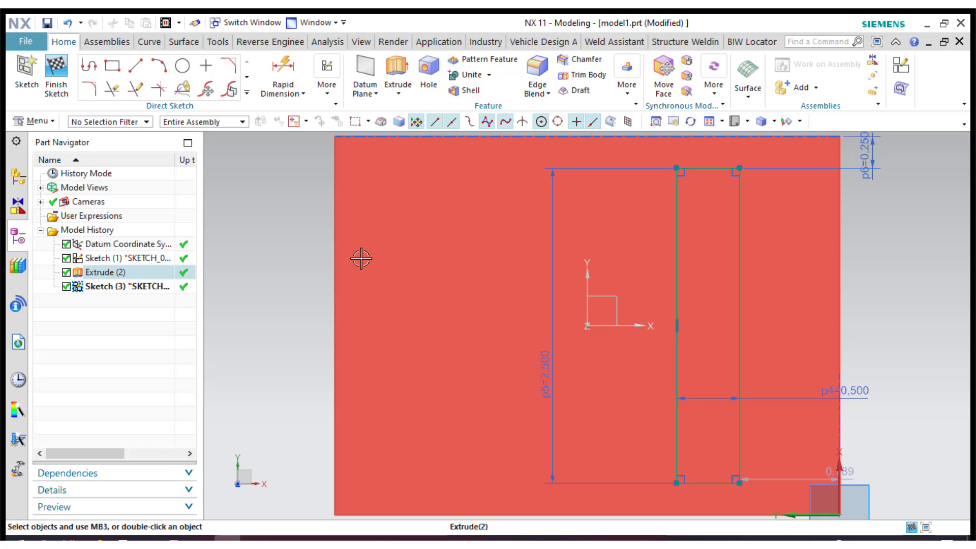
# Step: Dimension the inner rectangle's left side from the block's left edge, set the distance to 1.75 in, and finish the sketch
pyautogui.scroll(-1, 278, 239)
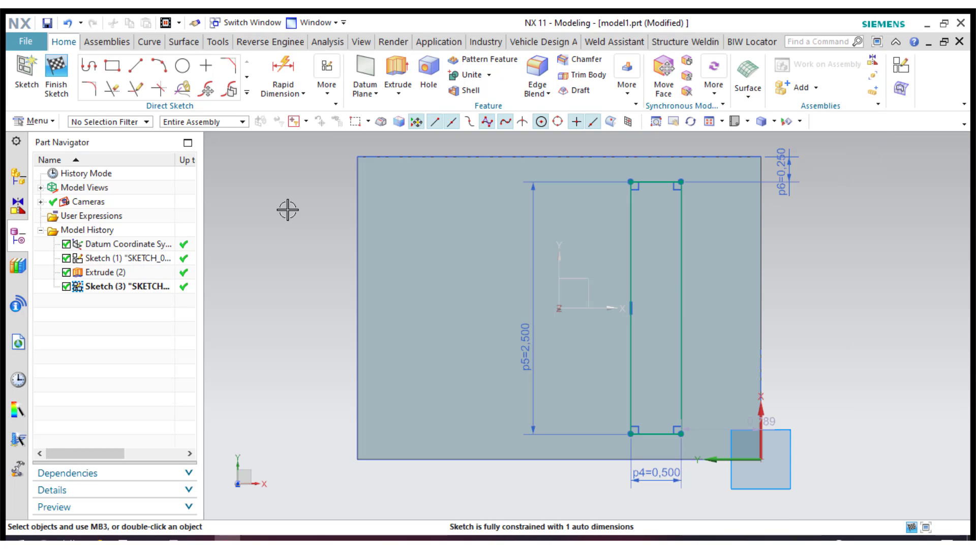
pyautogui.click(280, 76)
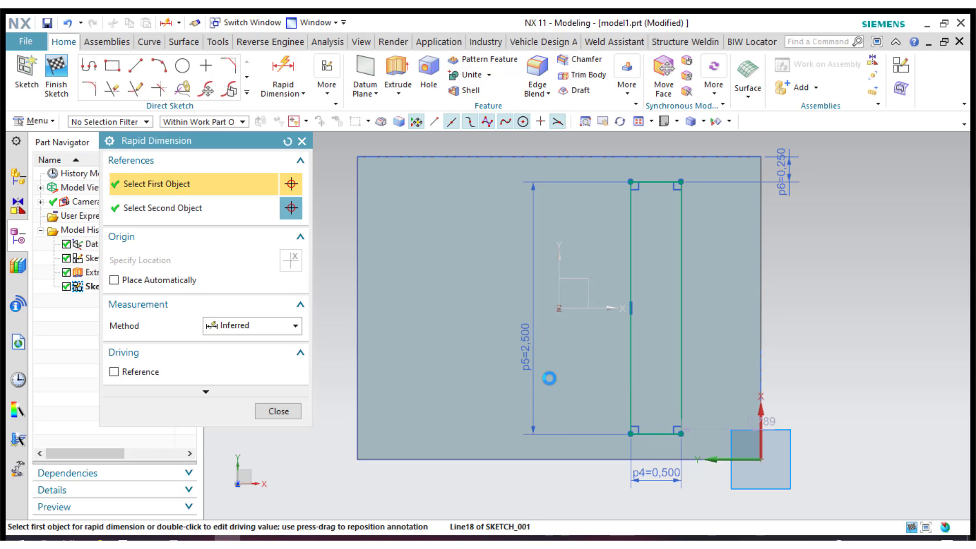
pyautogui.click(356, 385)
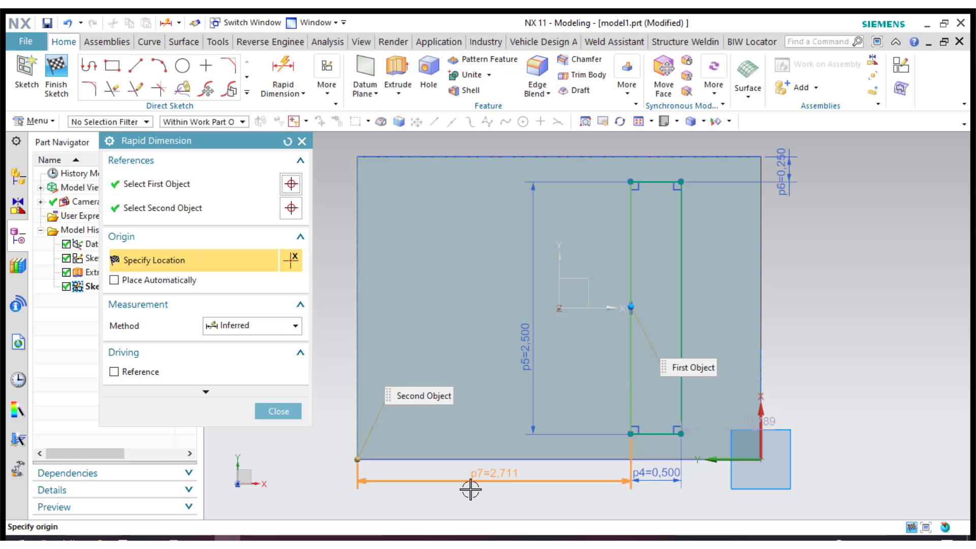
pyautogui.click(470, 489)
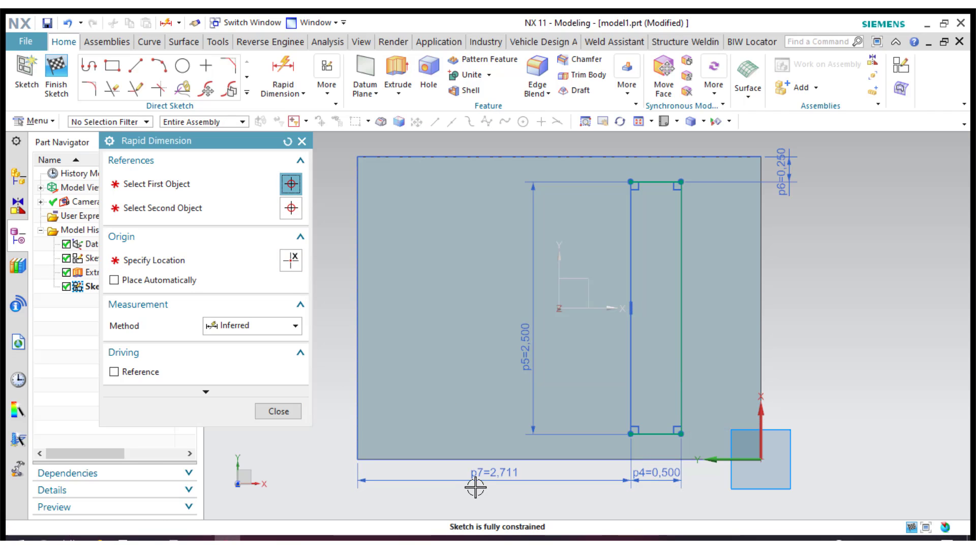
pyautogui.doubleClick(475, 486)
pyautogui.write('1.75')
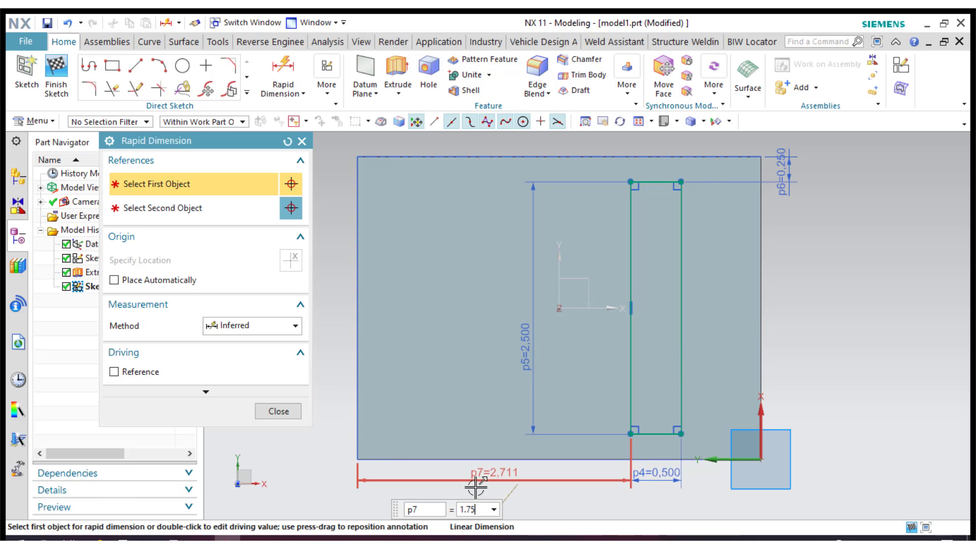
pyautogui.press('Return')
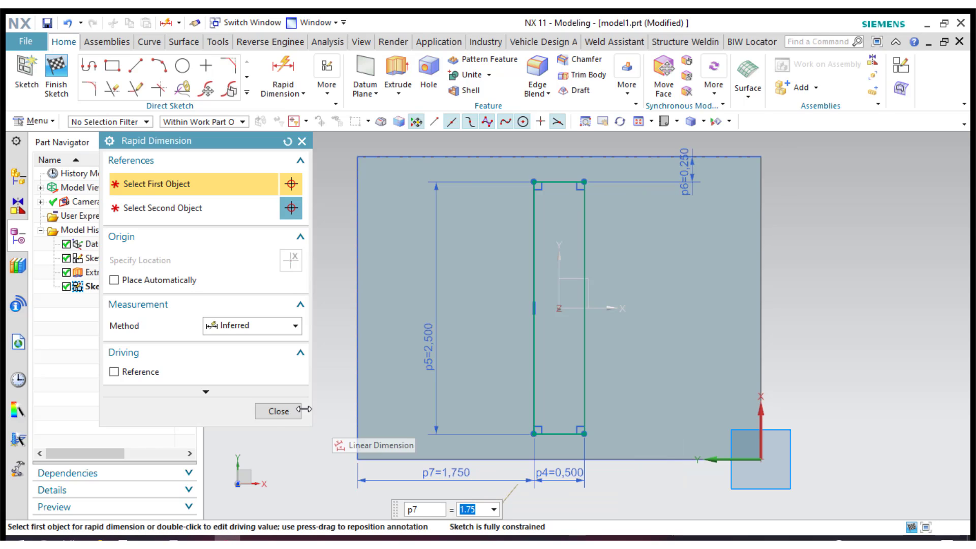
pyautogui.click(268, 409)
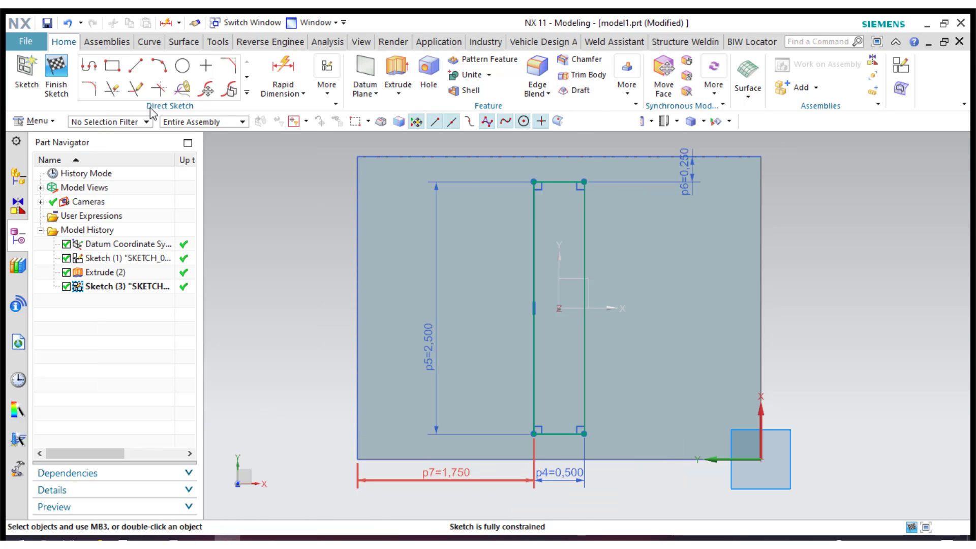
pyautogui.click(63, 73)
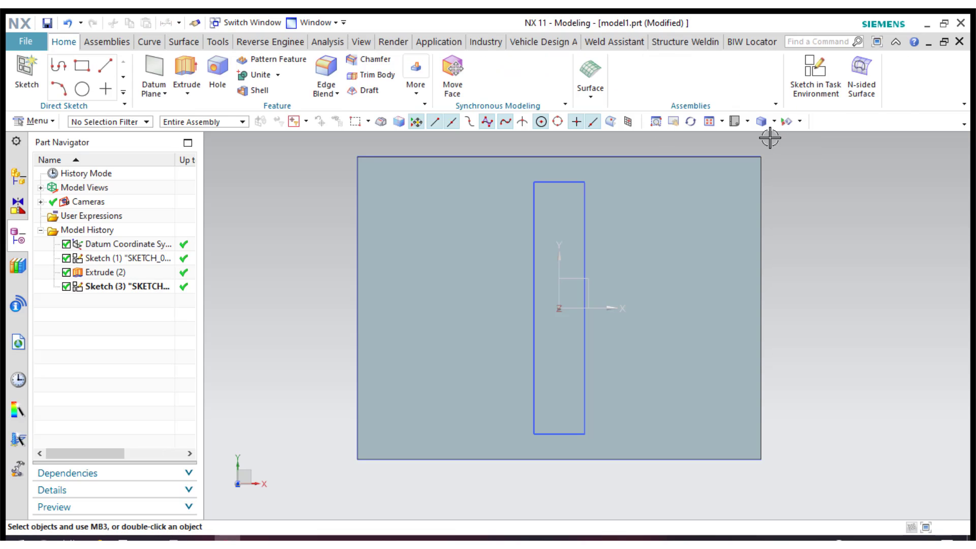
# Step: Extrude the inner rectangle upward from 0 to 2 in and unite it with the base block
pyautogui.click(747, 122)
pyautogui.click(734, 142)
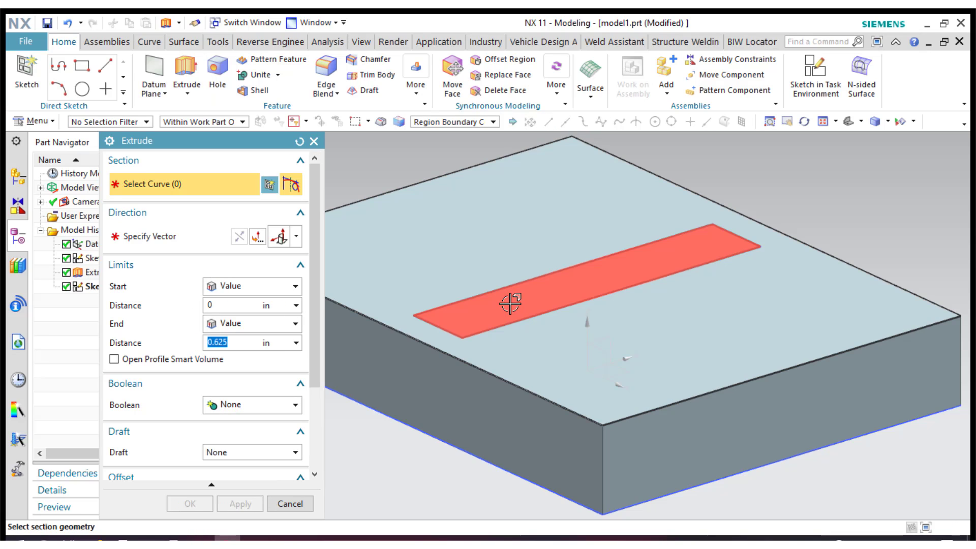
pyautogui.click(509, 304)
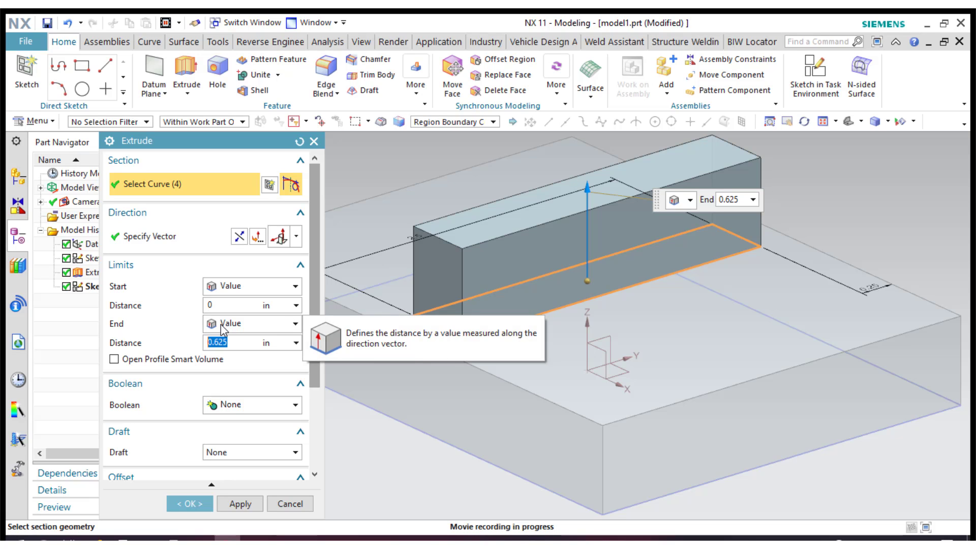
pyautogui.write('2')
pyautogui.press('Return')
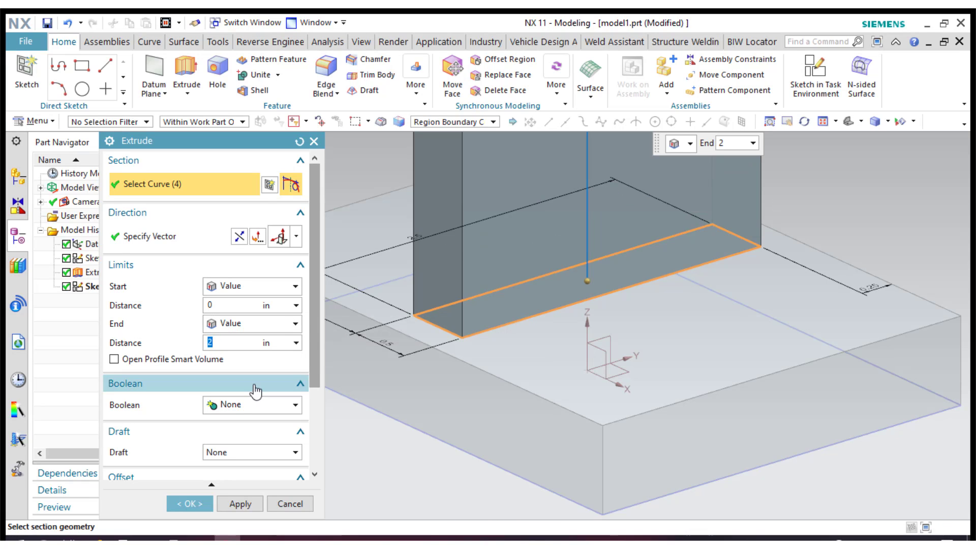
pyautogui.click(230, 405)
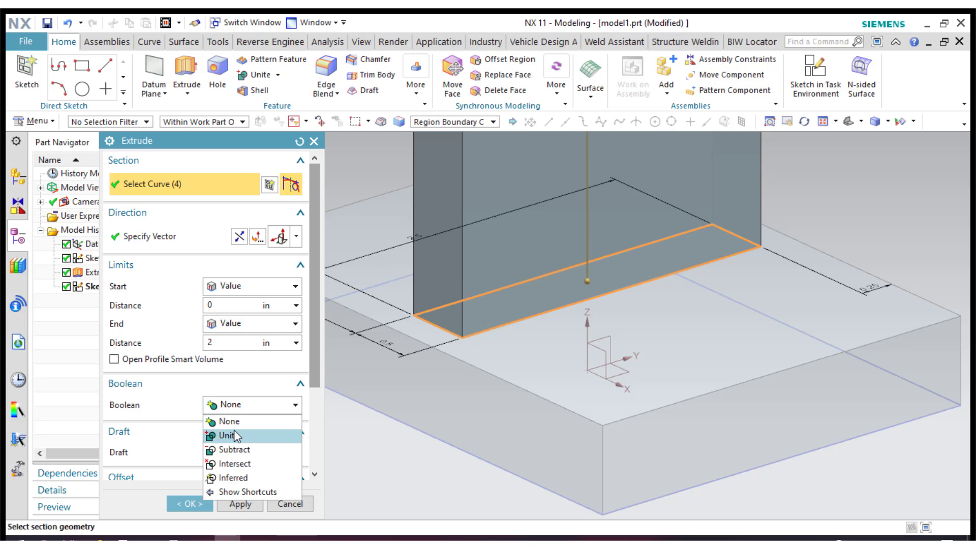
pyautogui.click(235, 436)
pyautogui.click(185, 503)
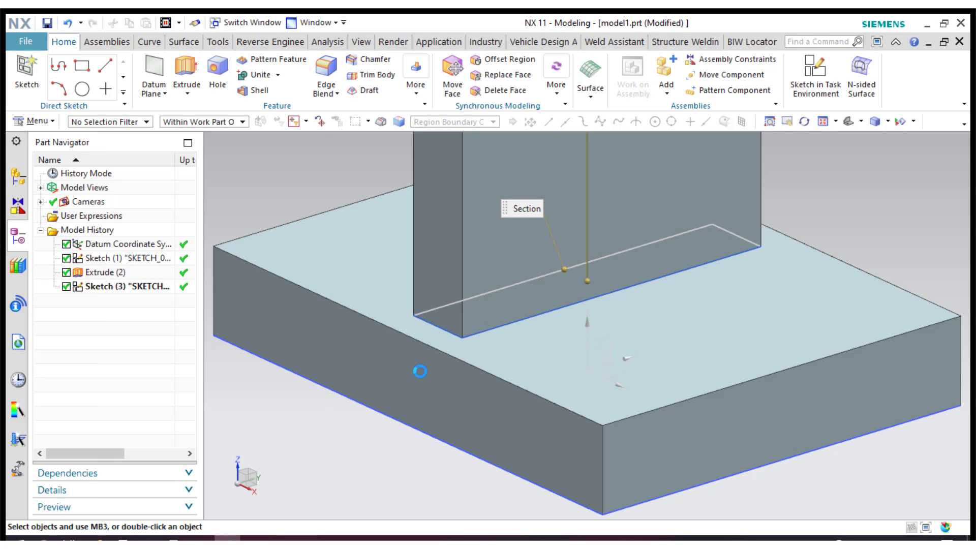
# Step: Apply a 0.5 in edge blend to the two short top edges of the upright plate
pyautogui.click(709, 121)
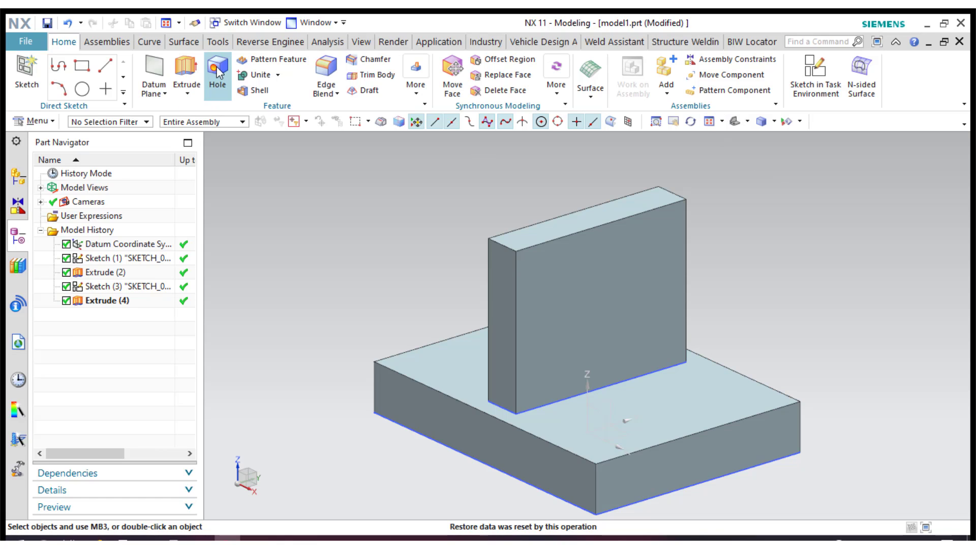
pyautogui.click(323, 63)
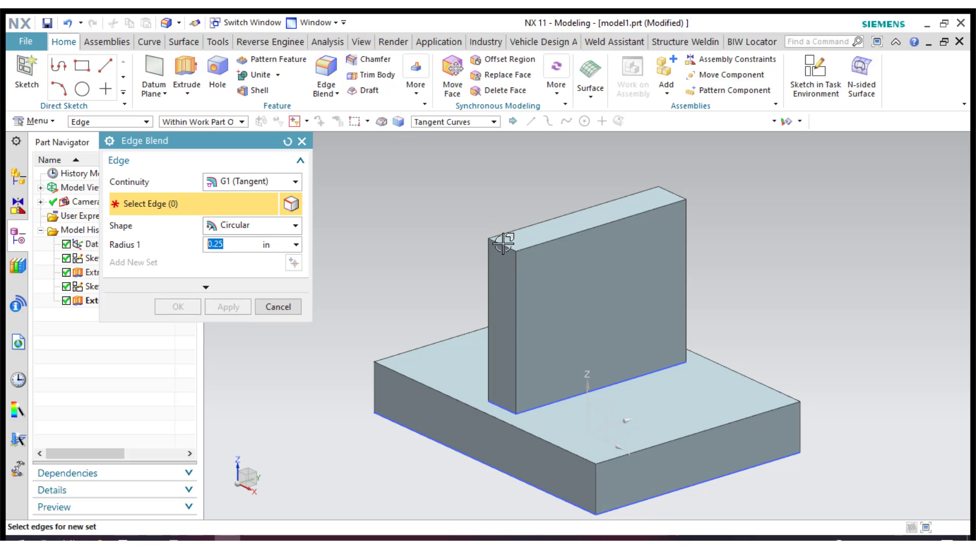
pyautogui.click(503, 247)
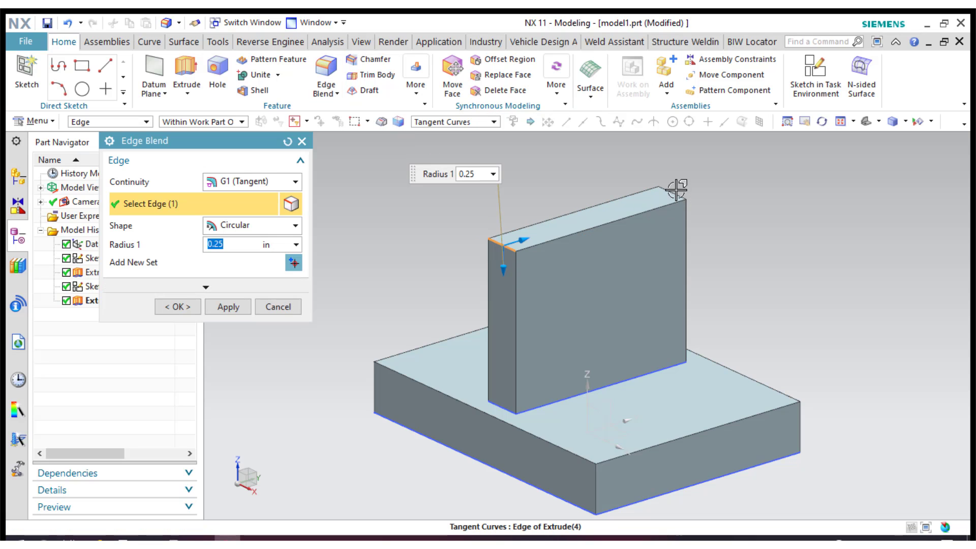
pyautogui.click(672, 191)
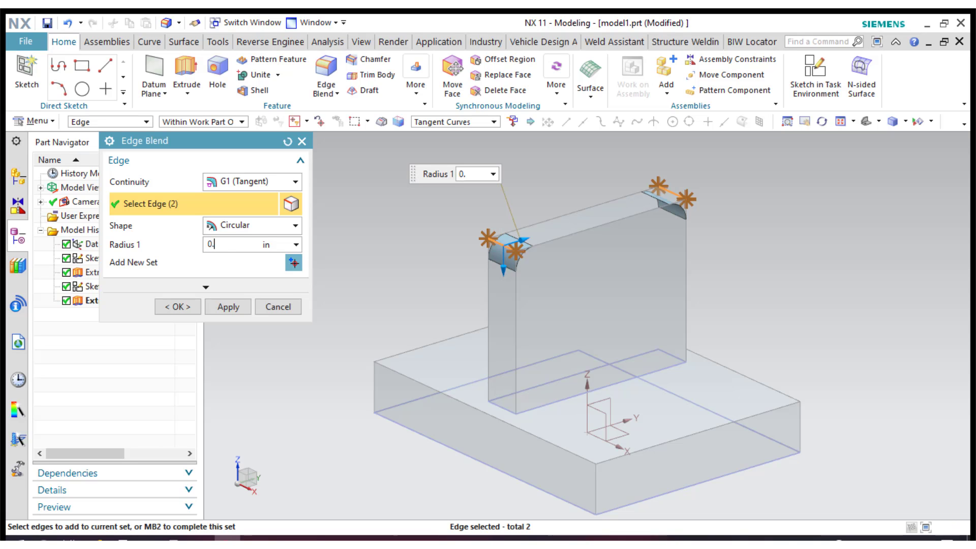
pyautogui.doubleClick(223, 243)
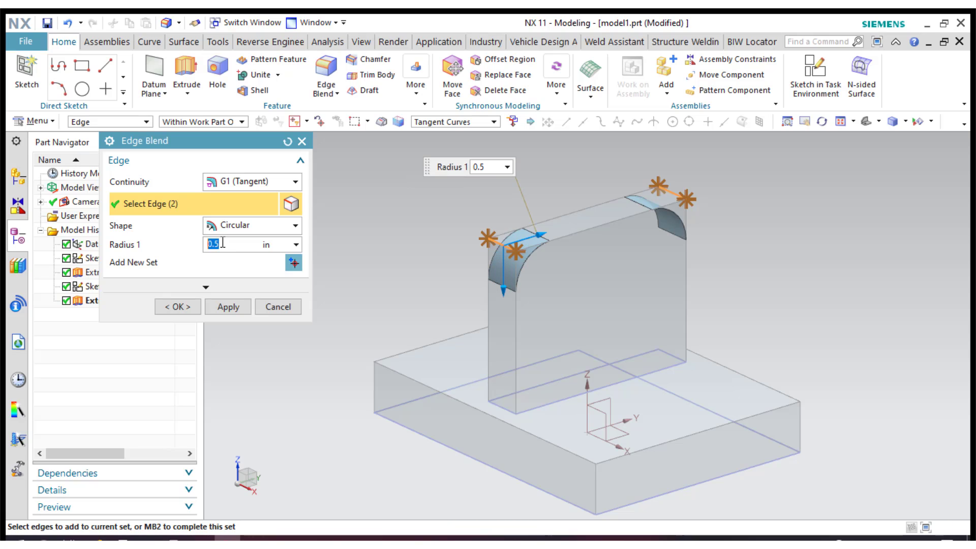
pyautogui.click(176, 307)
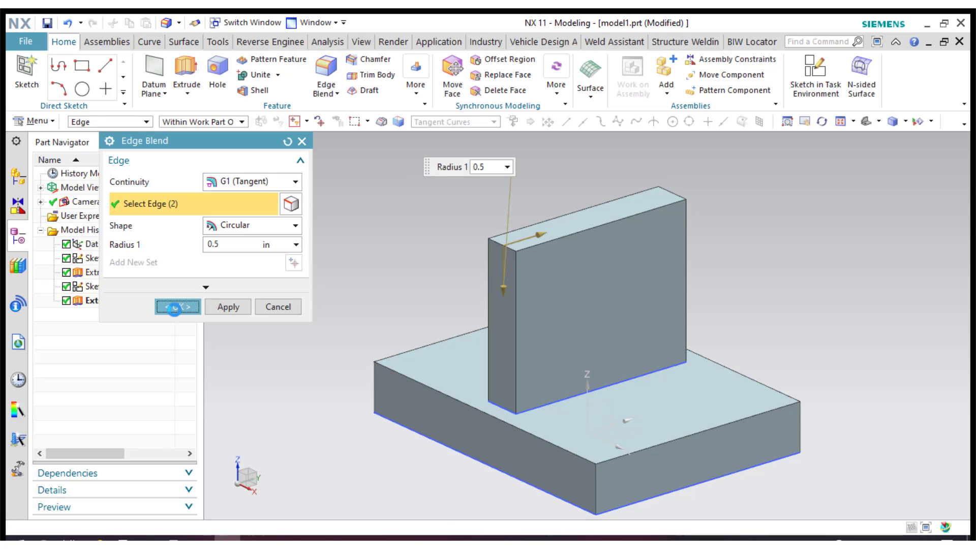
# Step: Apply a 0.655 in edge blend to the four vertical corner edges of the base block
pyautogui.click(335, 69)
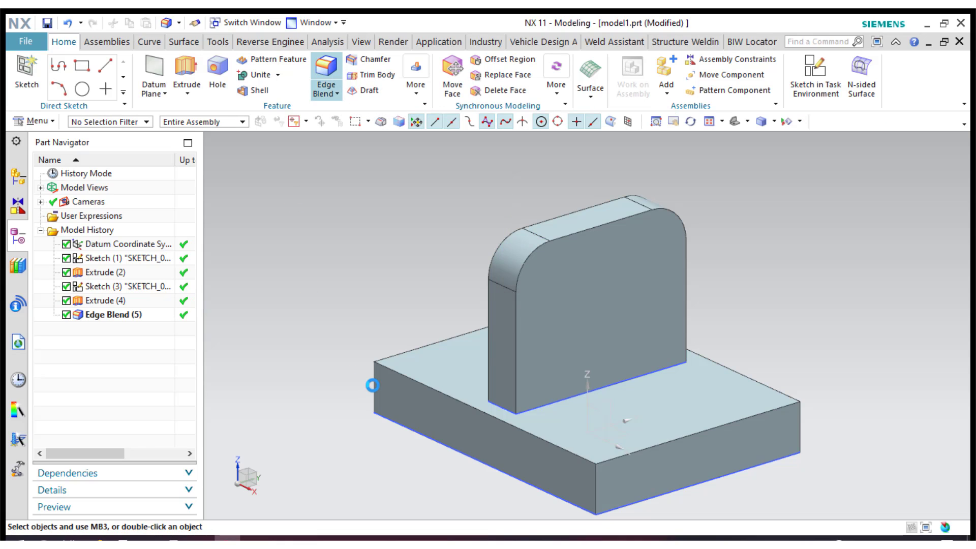
pyautogui.click(375, 389)
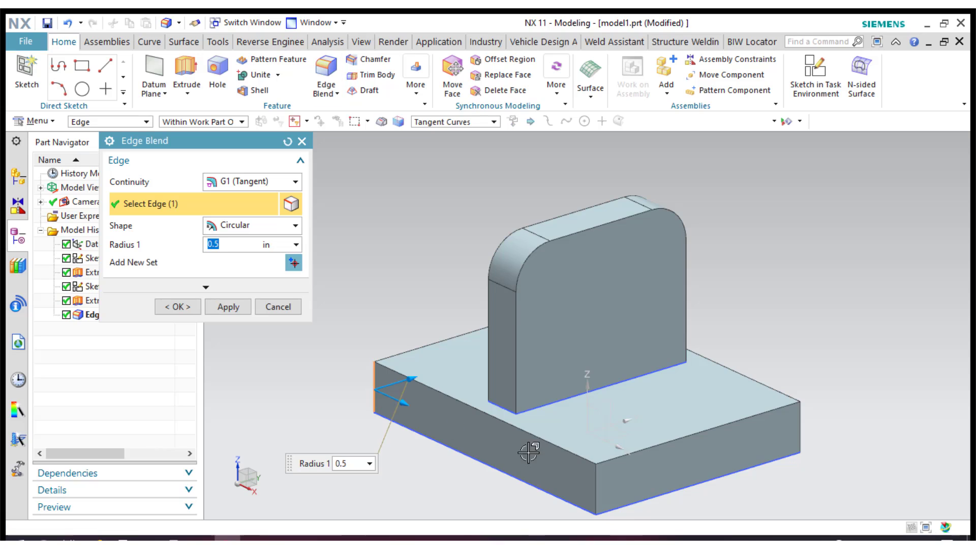
pyautogui.click(597, 484)
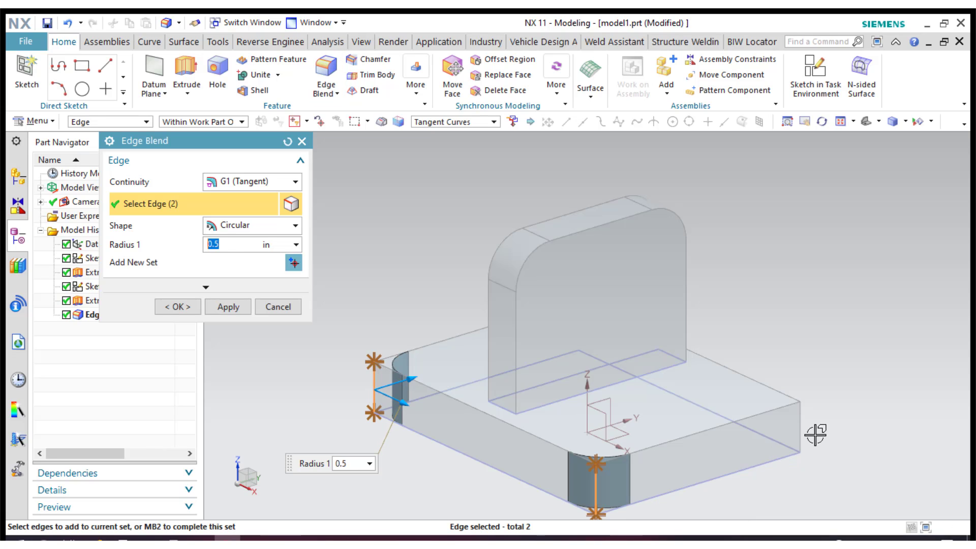
pyautogui.click(798, 419)
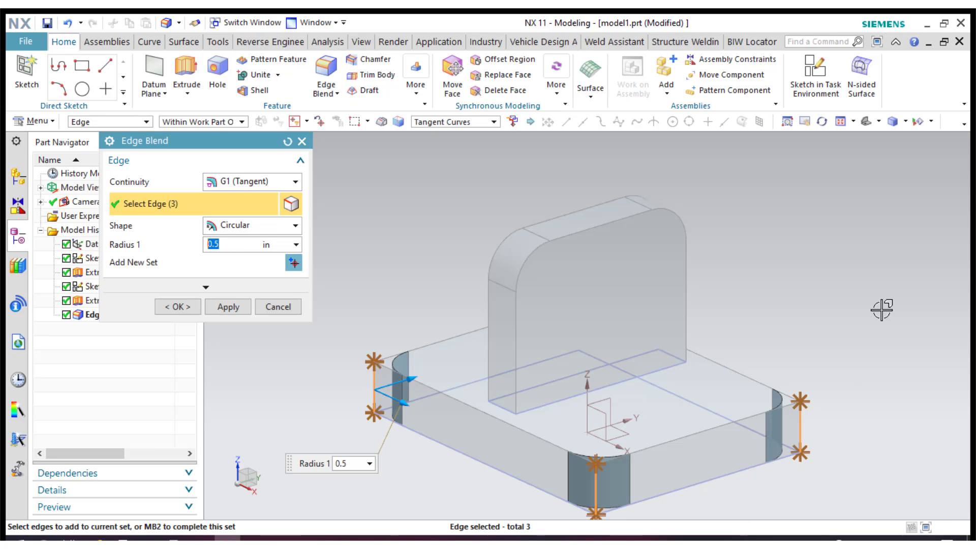
pyautogui.moveTo(882, 310); pyautogui.dragTo(772, 355, button='middle')
pyautogui.click(773, 355)
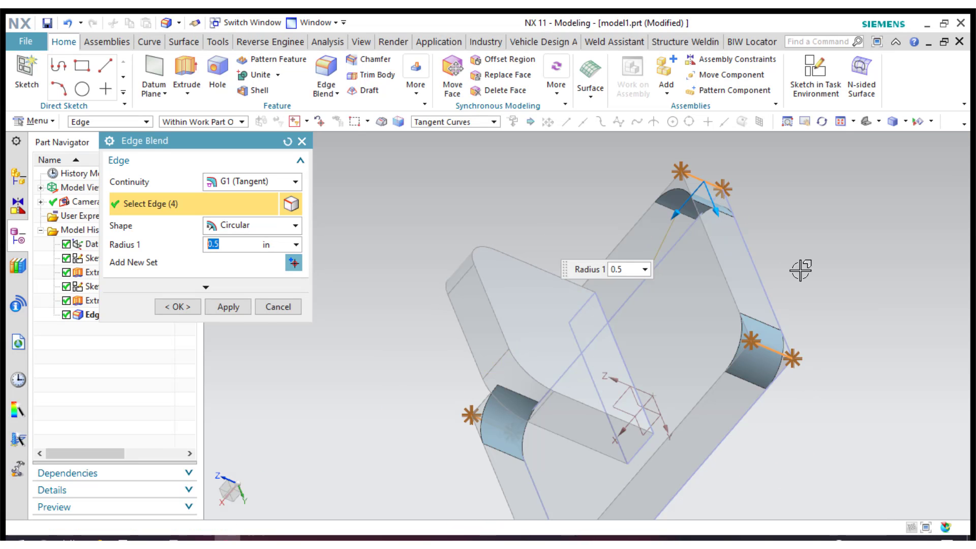
pyautogui.click(862, 124)
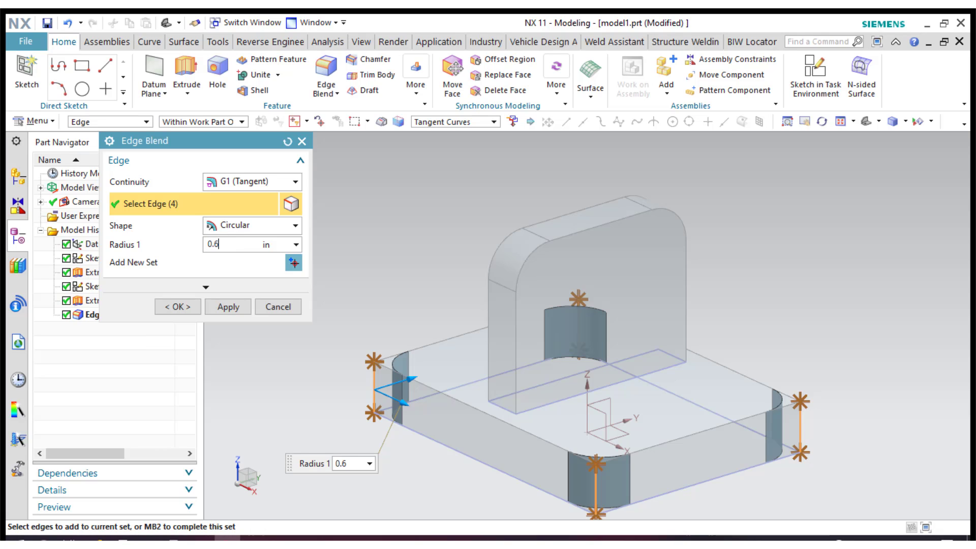
pyautogui.press('Return')
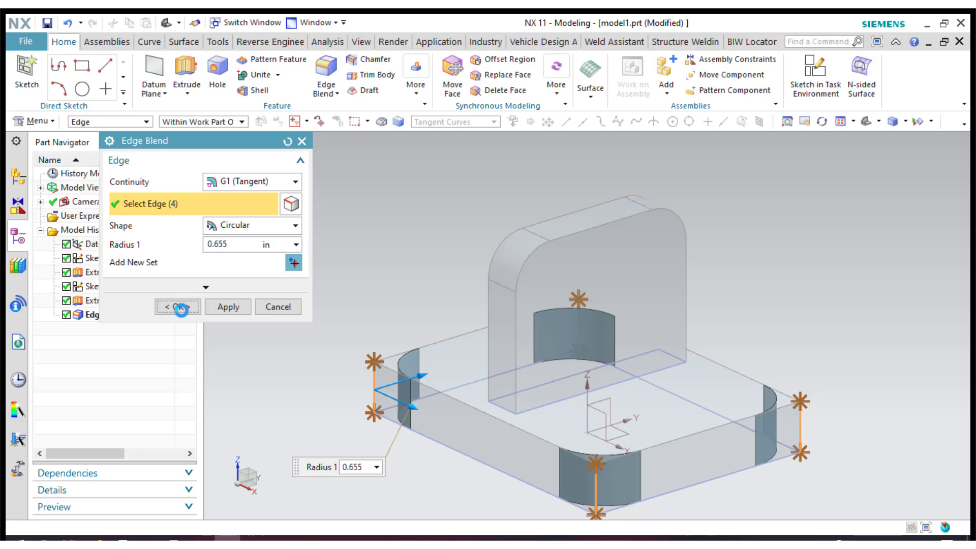
pyautogui.click(179, 308)
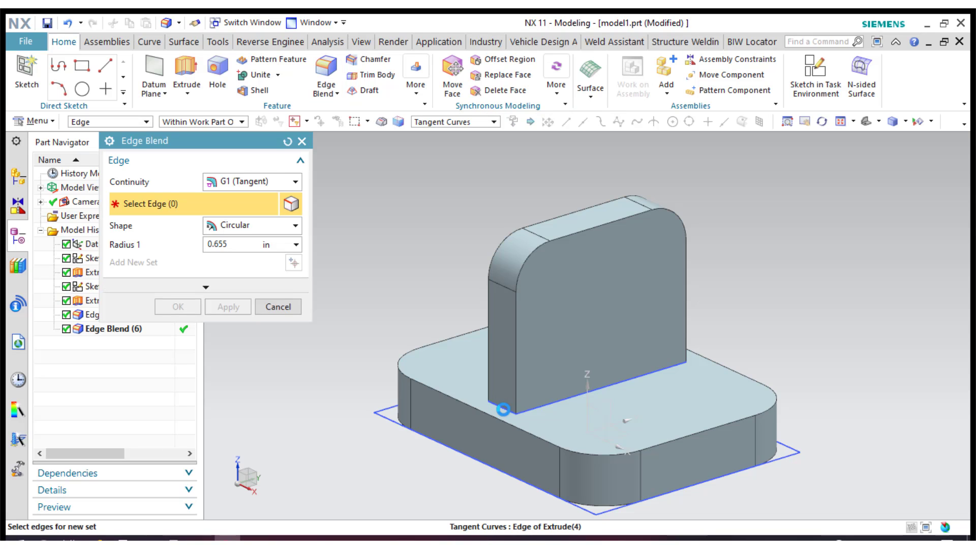
# Step: Apply a 0.12 in edge blend to the two short edges where the upright plate's narrow ends meet the base block
pyautogui.click(503, 409)
pyautogui.moveTo(758, 305); pyautogui.dragTo(736, 323, button='middle')
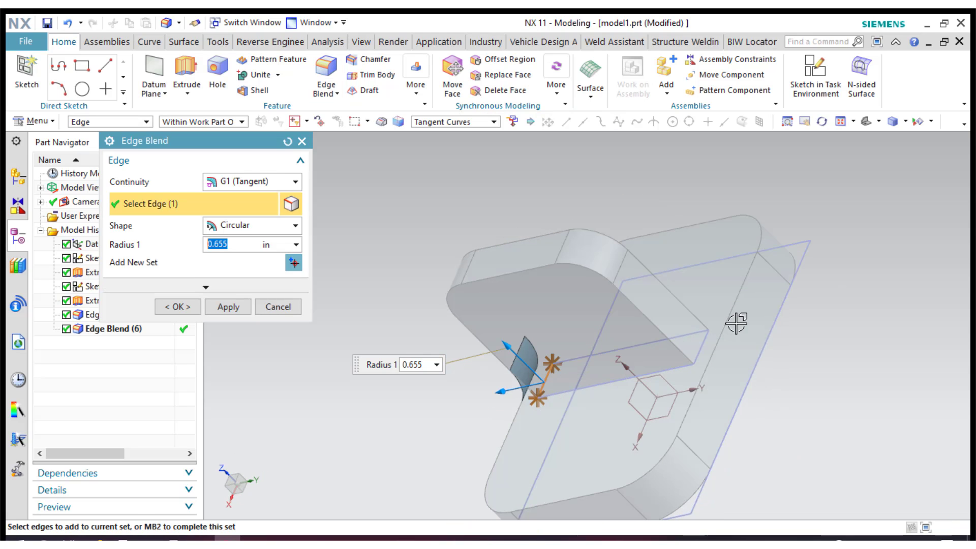
pyautogui.click(703, 347)
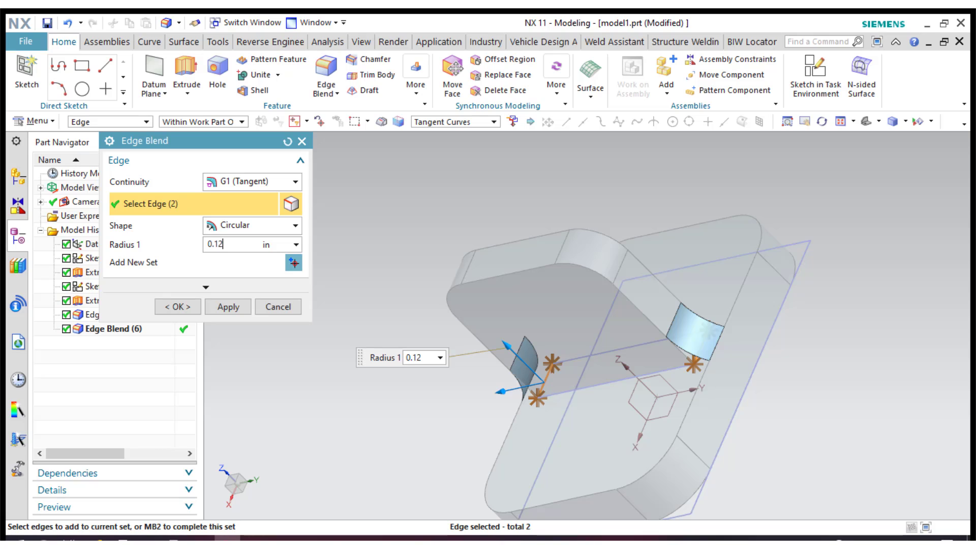
pyautogui.click(222, 244)
pyautogui.write('0.12')
pyautogui.press('Return')
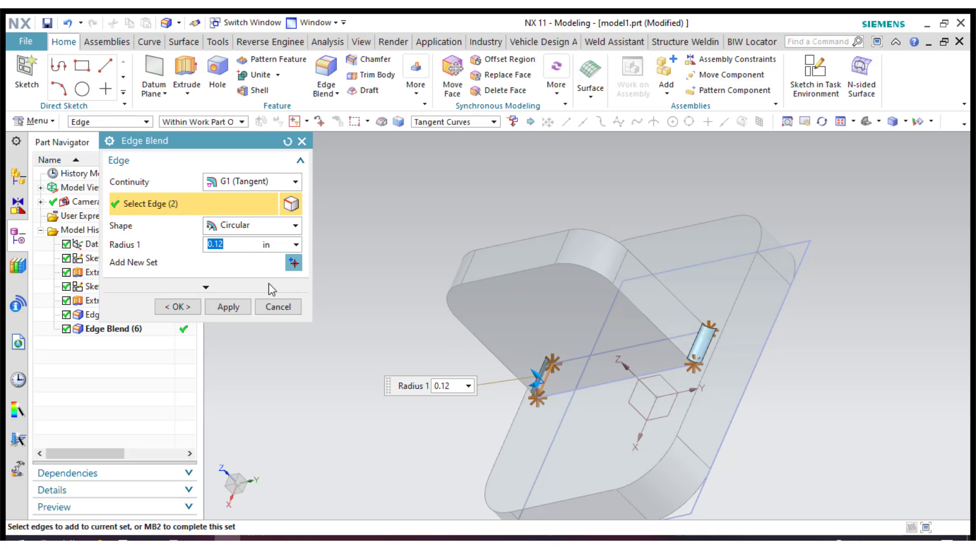
pyautogui.click(175, 308)
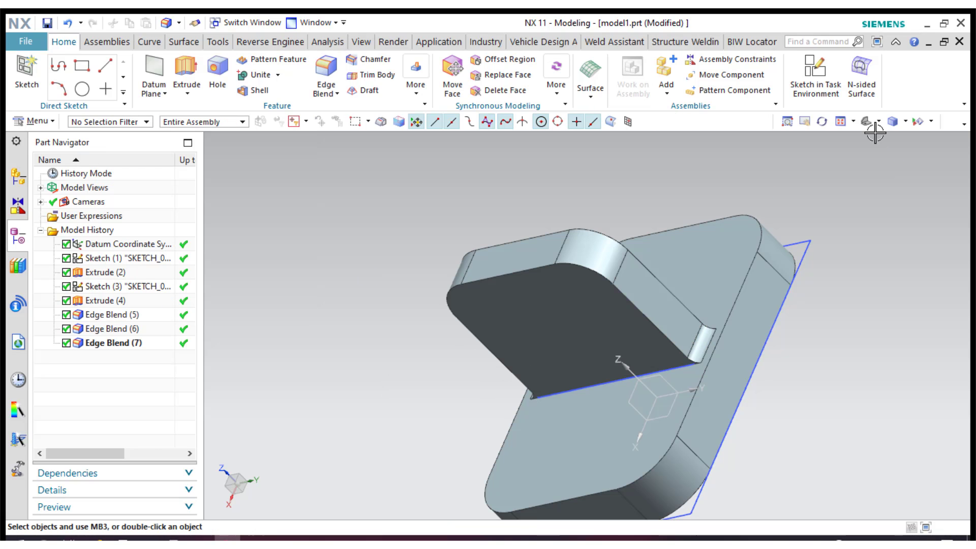
# Step: Start a sketch on the upright plate's large front face and draw a circle about 1.1 in in diameter near its middle
pyautogui.click(741, 123)
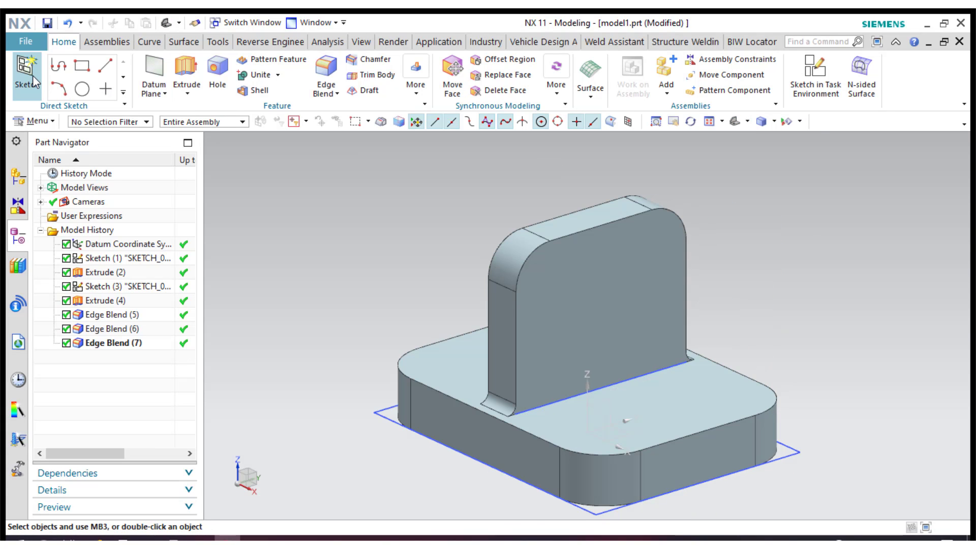
pyautogui.click(594, 286)
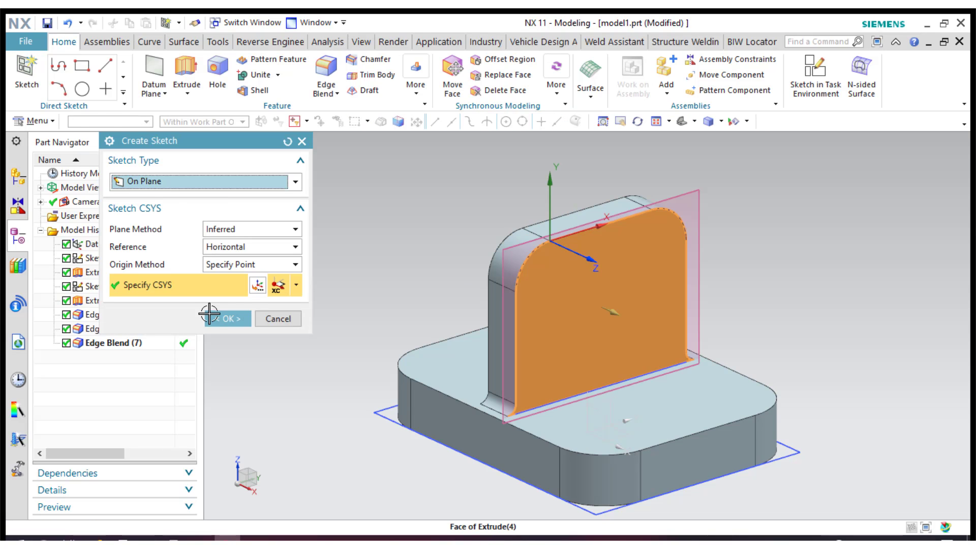
pyautogui.click(219, 318)
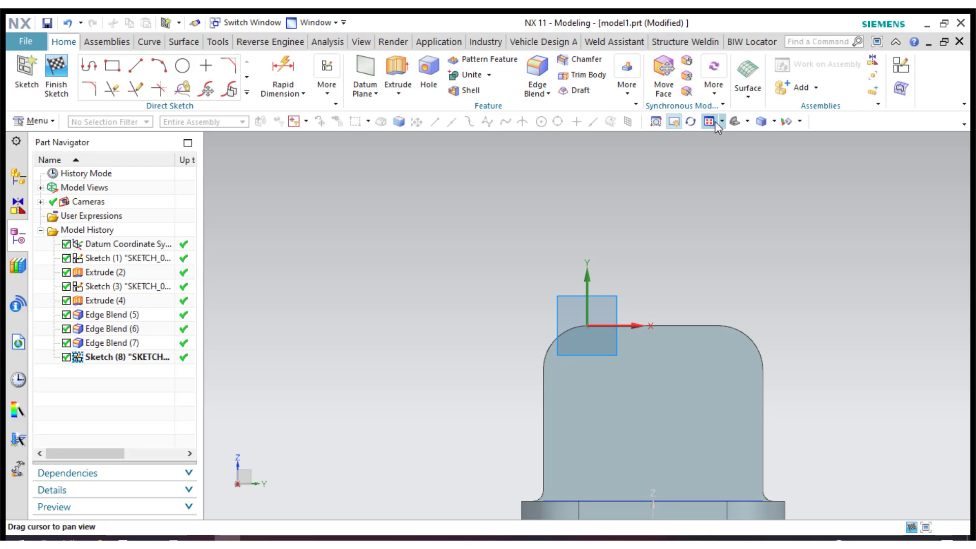
pyautogui.click(714, 121)
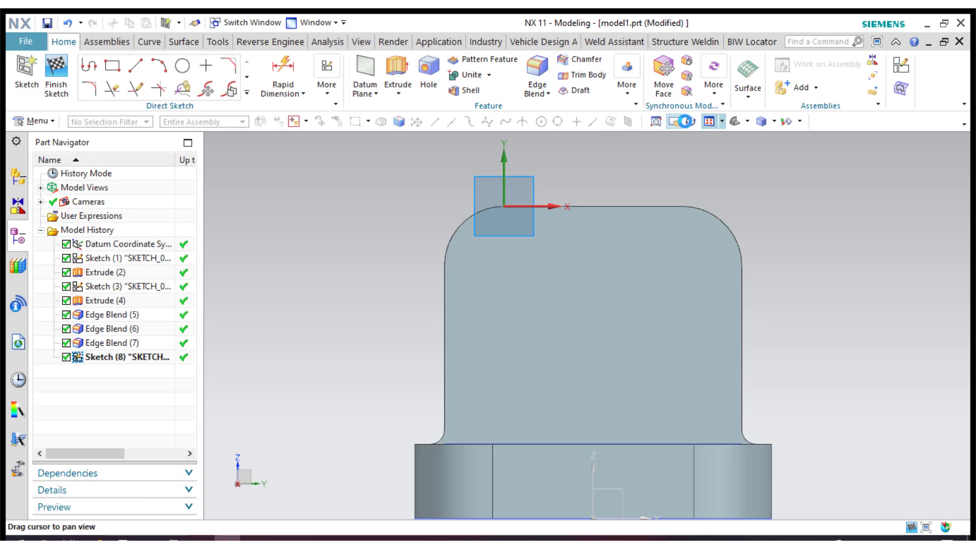
pyautogui.click(184, 67)
pyautogui.click(580, 301)
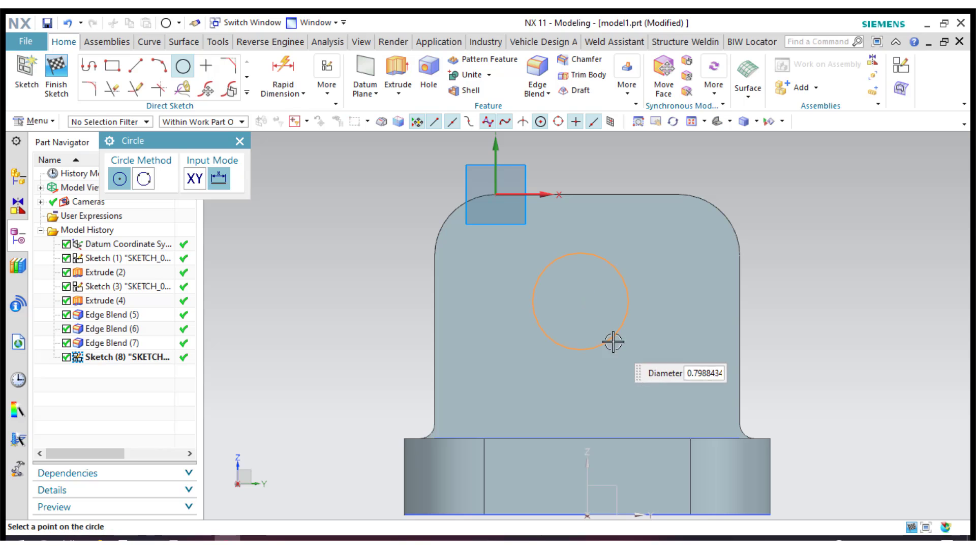
pyautogui.click(623, 352)
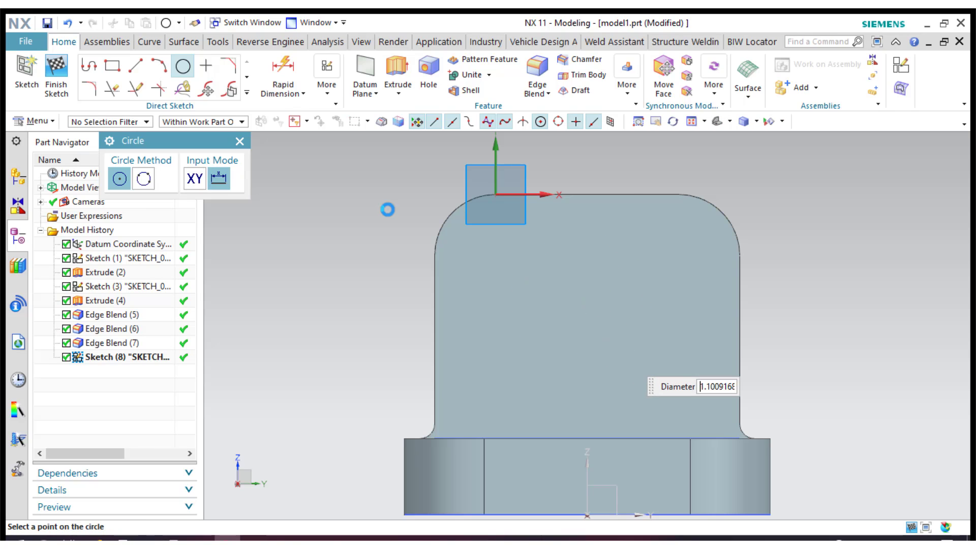
pyautogui.click(240, 140)
# Step: Dimension the circle's diameter and set it to 1 in
pyautogui.click(284, 84)
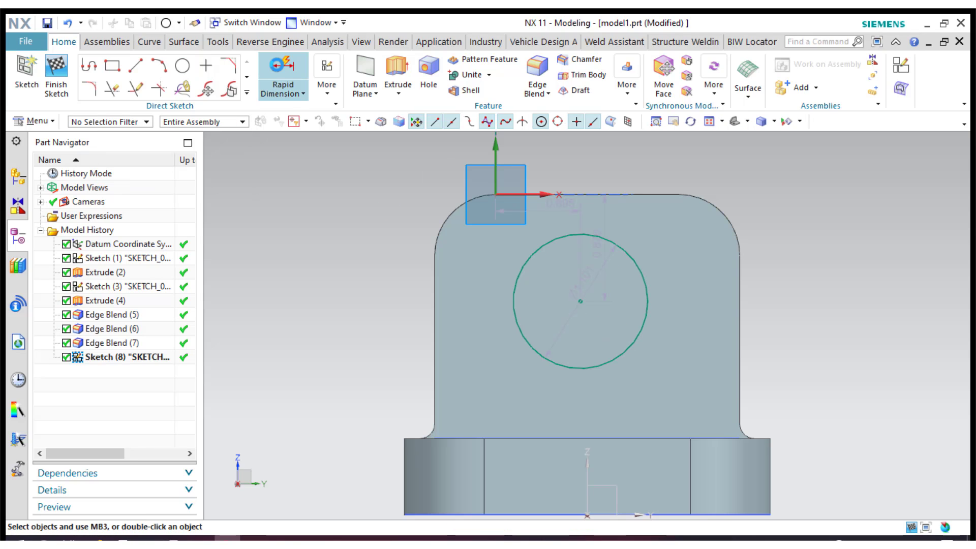
pyautogui.click(642, 273)
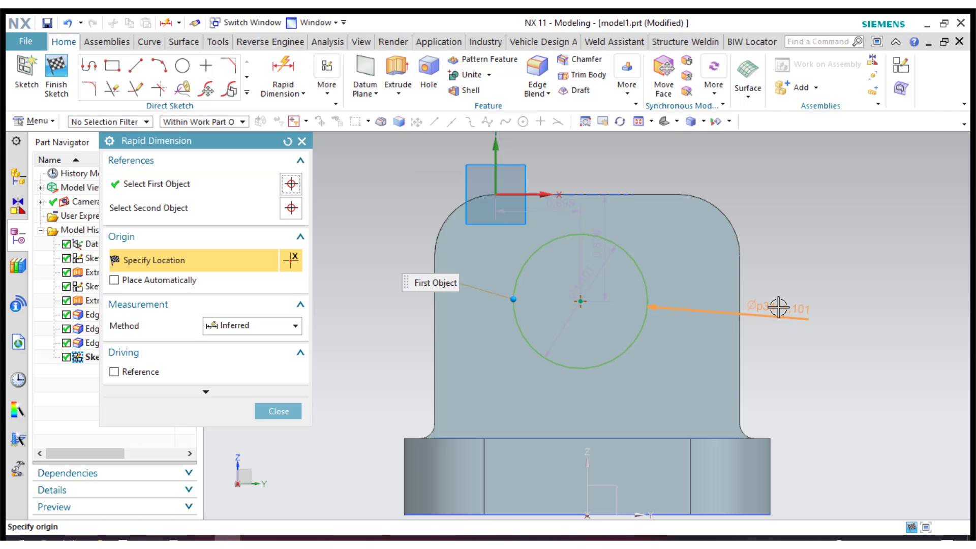
pyautogui.click(793, 320)
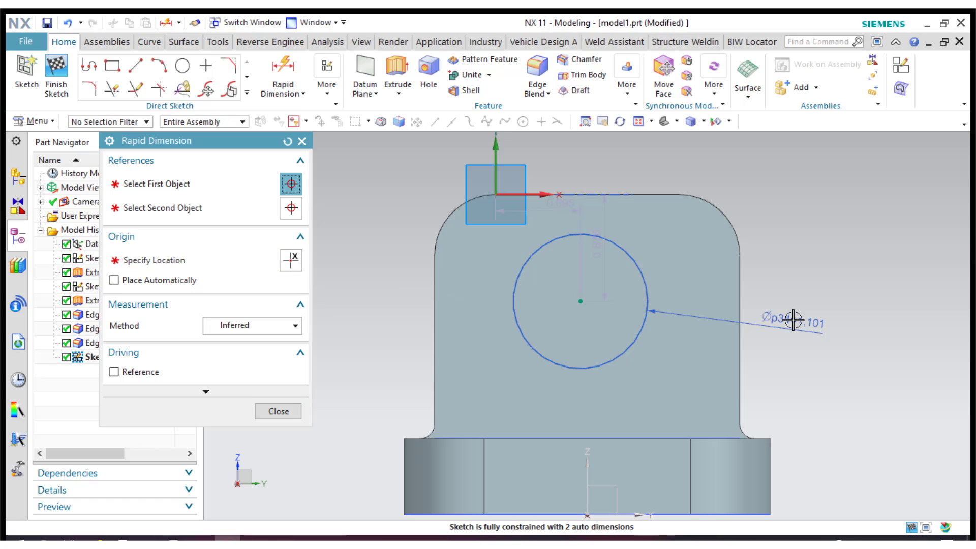
pyautogui.write('1')
pyautogui.press('Return')
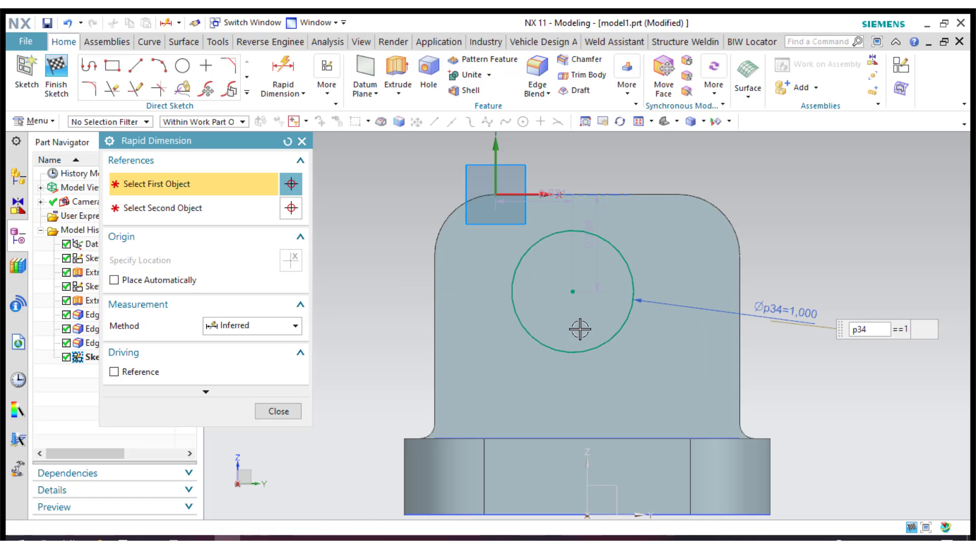
pyautogui.click(292, 414)
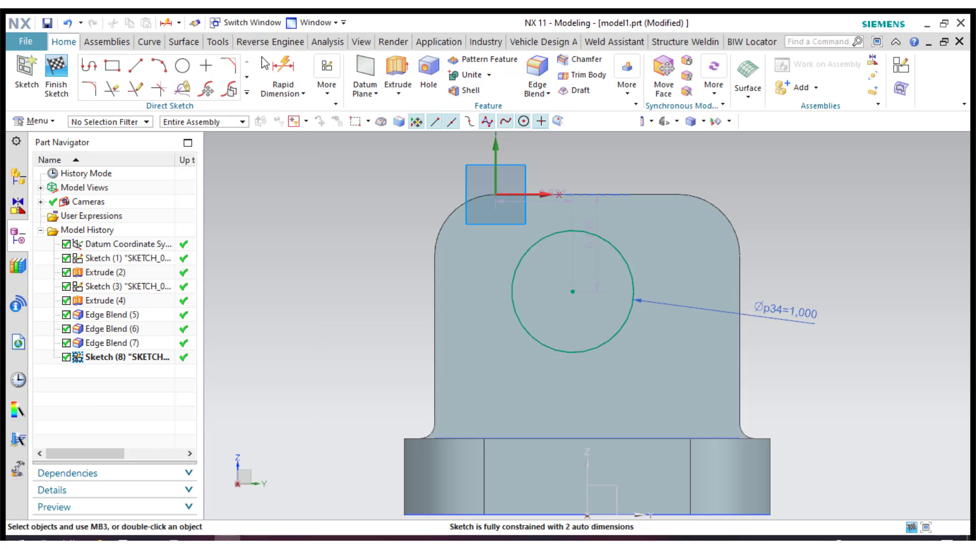
# Step: Dimension the circle's center from the upright plate's top edge and set the distance to 1 in
pyautogui.press('d')
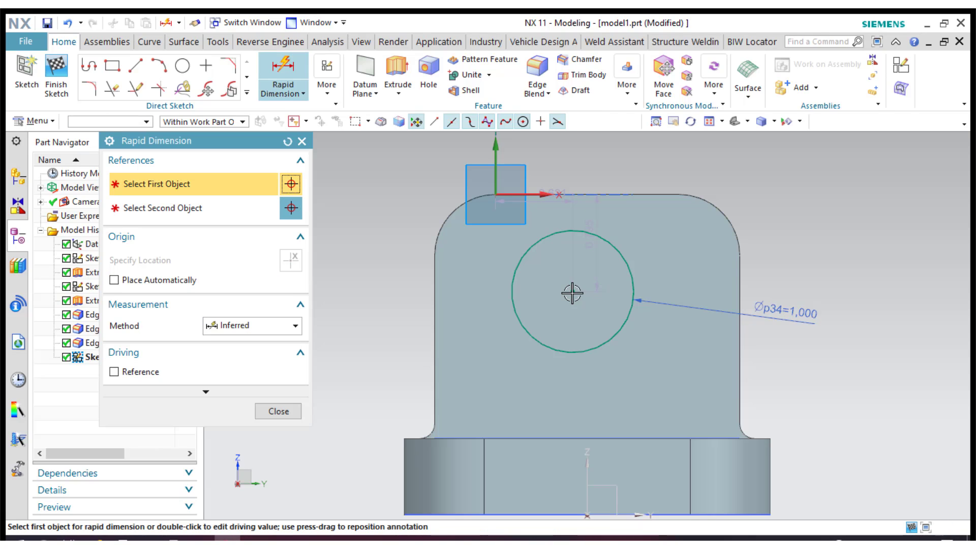
pyautogui.click(573, 291)
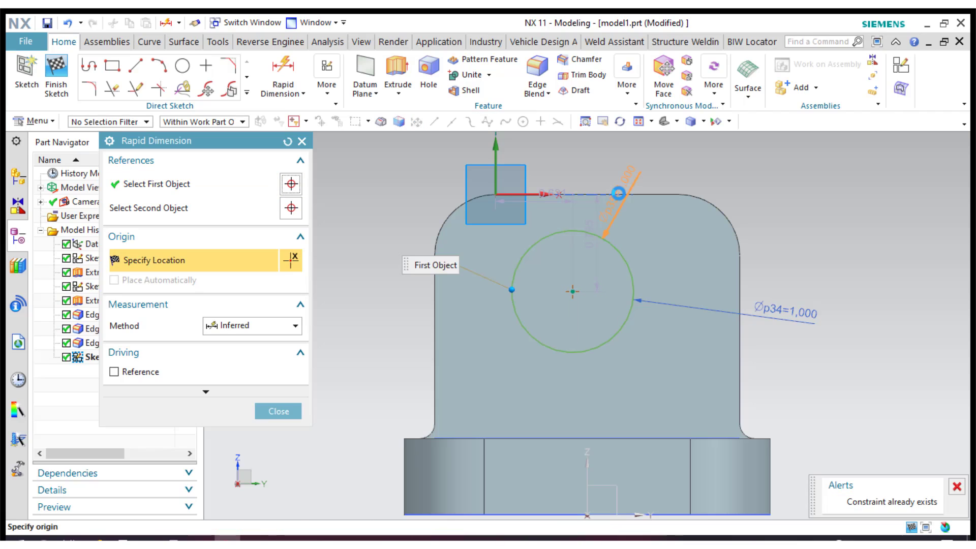
pyautogui.click(643, 195)
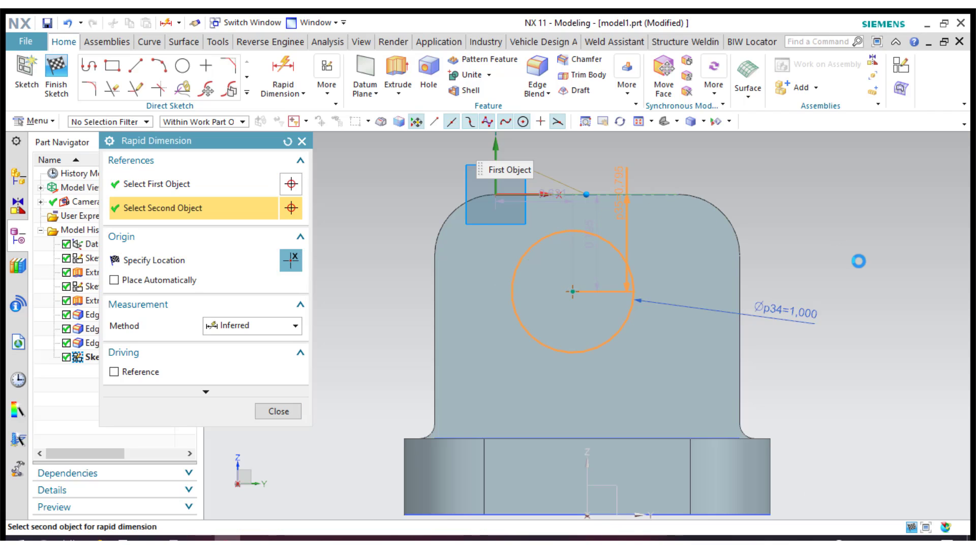
pyautogui.click(875, 260)
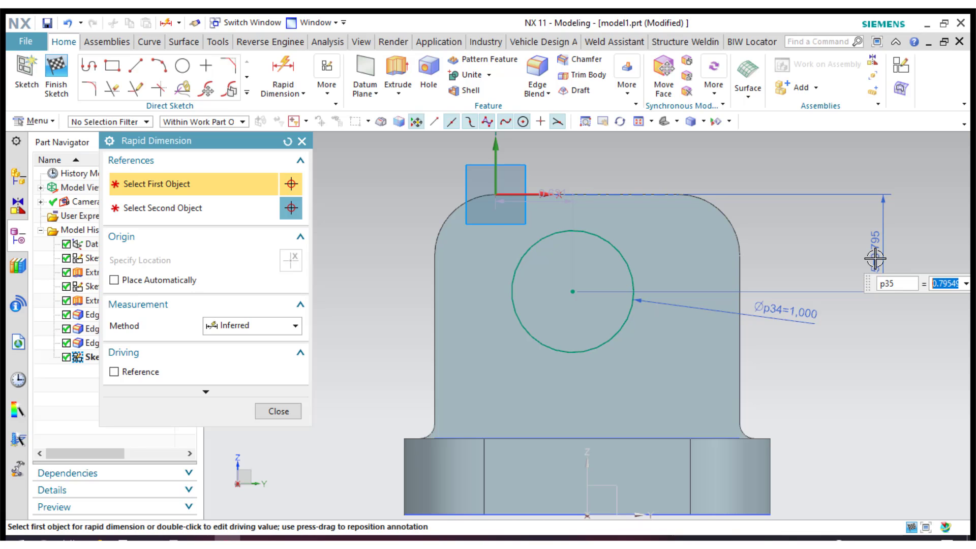
pyautogui.write('1')
pyautogui.press('Return')
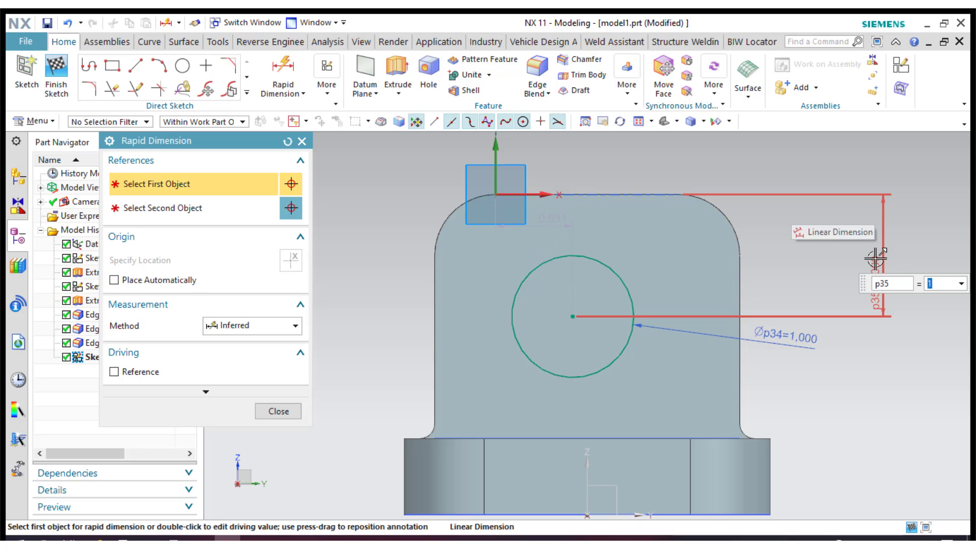
pyautogui.click(274, 411)
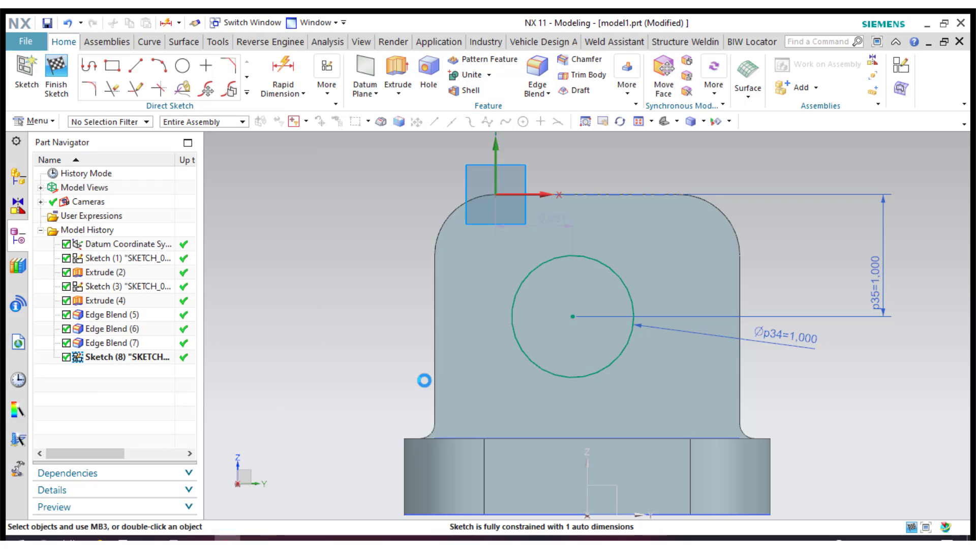
# Step: Dimension the circle's center from the upright plate's right side edge and set the distance to 1.25 in
pyautogui.press('d')
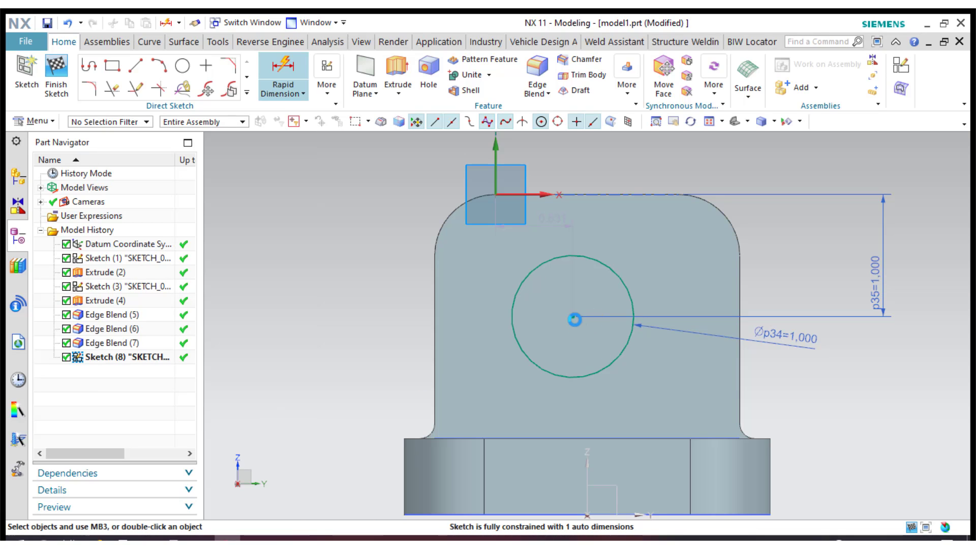
pyautogui.click(574, 319)
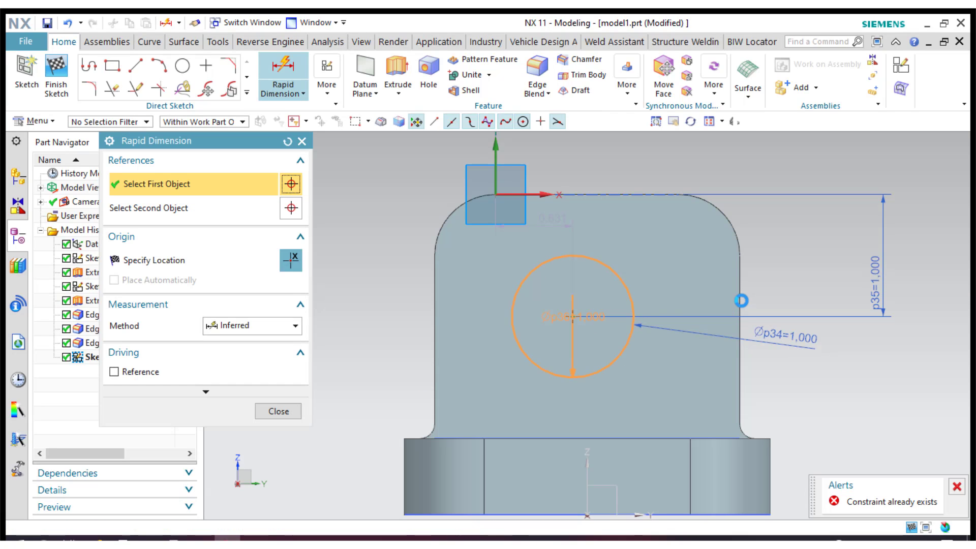
pyautogui.click(740, 299)
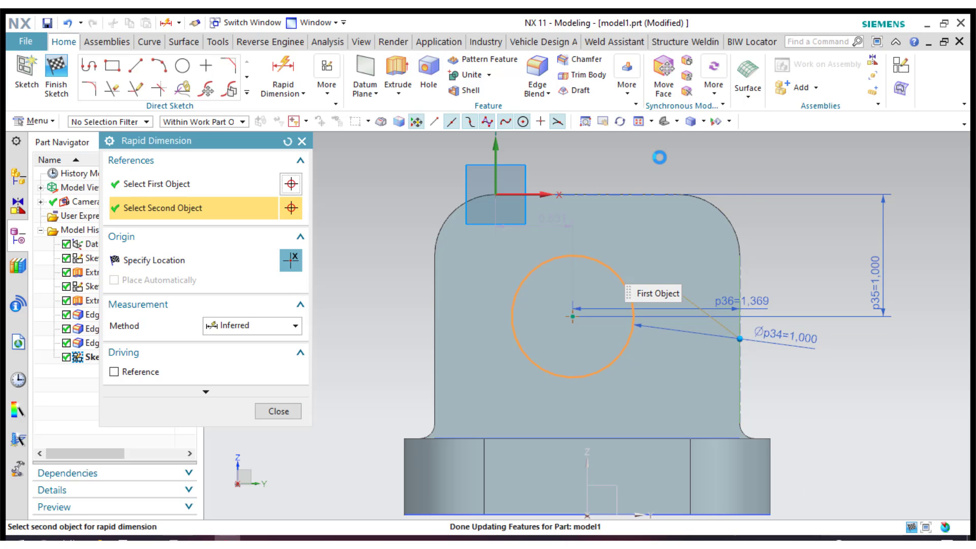
pyautogui.click(639, 160)
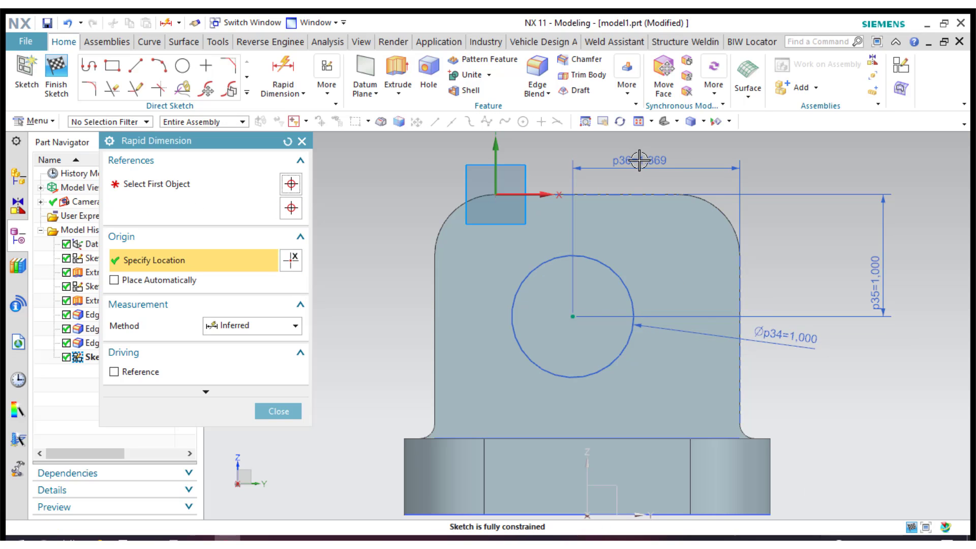
pyautogui.doubleClick(639, 160)
pyautogui.write('1.25')
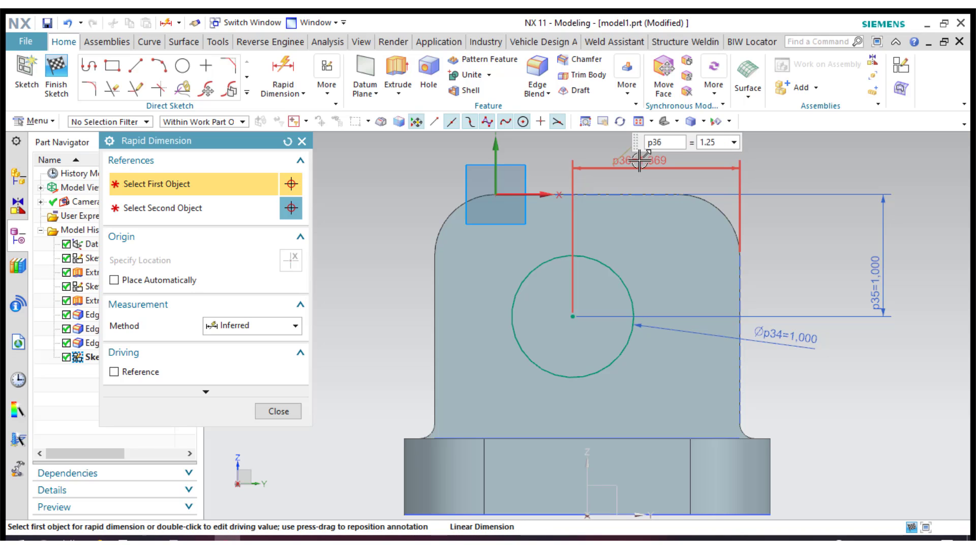
pyautogui.press('Return')
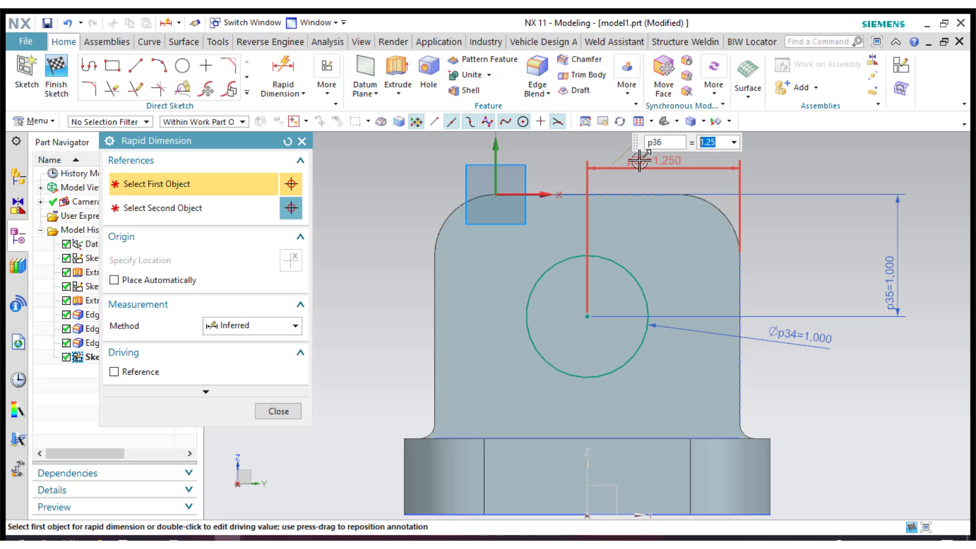
# Step: Finish the circle sketch and extrude the circle in the reversed direction with Subtract, cutting all the way through the upright plate
pyautogui.click(279, 412)
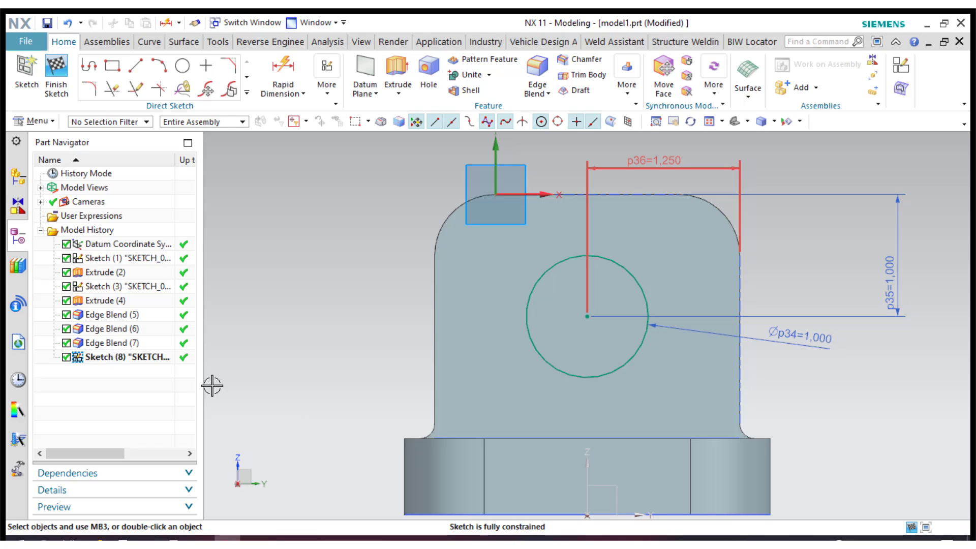
pyautogui.click(55, 74)
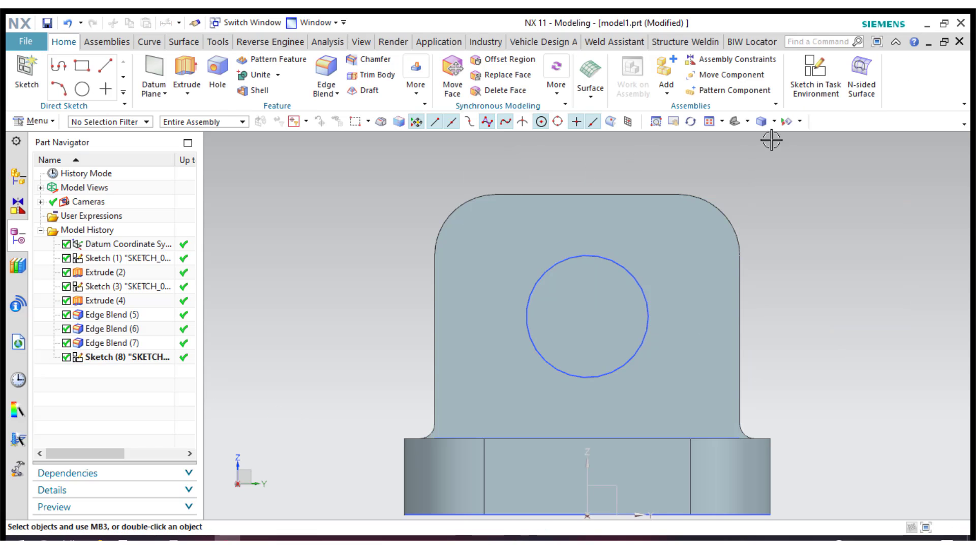
pyautogui.click(733, 121)
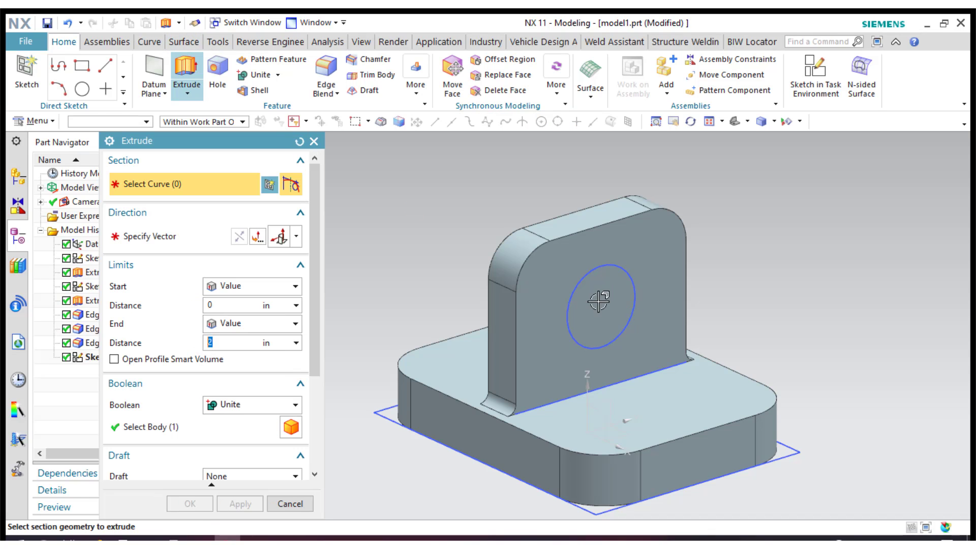
pyautogui.click(605, 295)
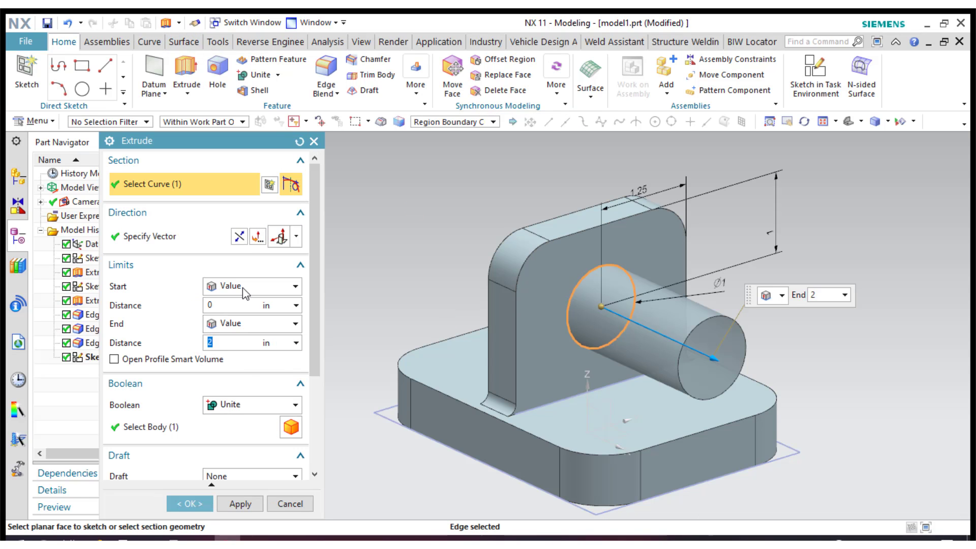
pyautogui.click(240, 237)
pyautogui.click(249, 404)
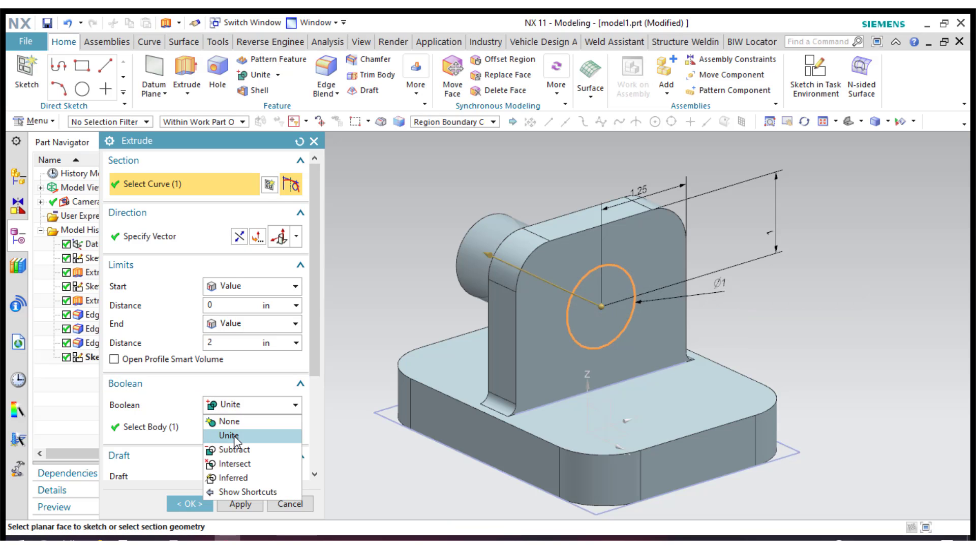
pyautogui.click(235, 450)
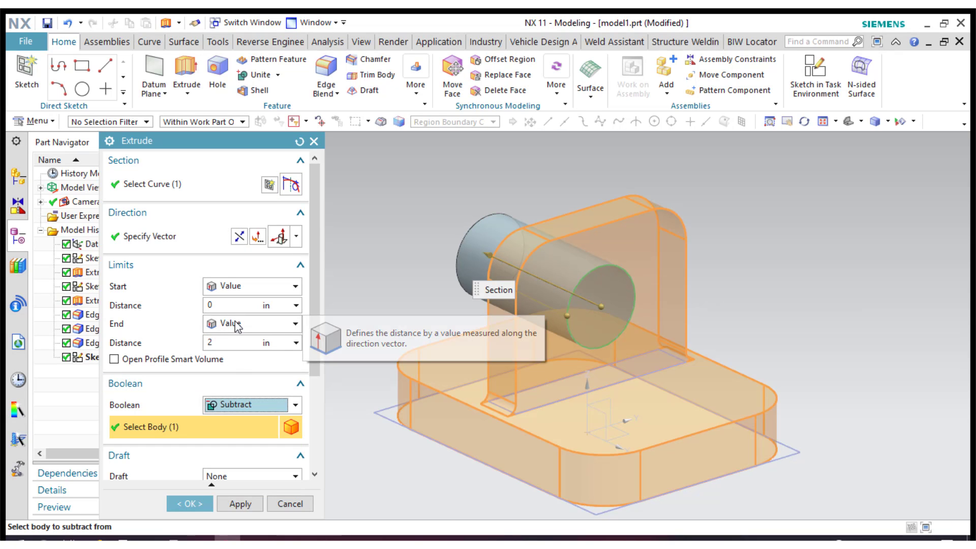
pyautogui.click(249, 324)
pyautogui.click(234, 411)
pyautogui.click(189, 504)
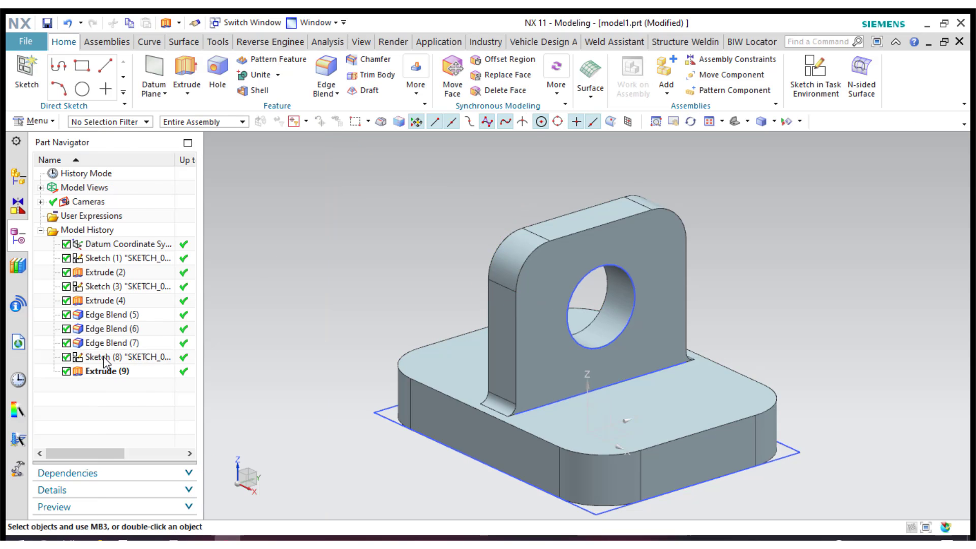
# Step: Hide the three sketches used for the circular hole, the upright plate and the base block
pyautogui.rightClick(104, 359)
pyautogui.click(149, 28)
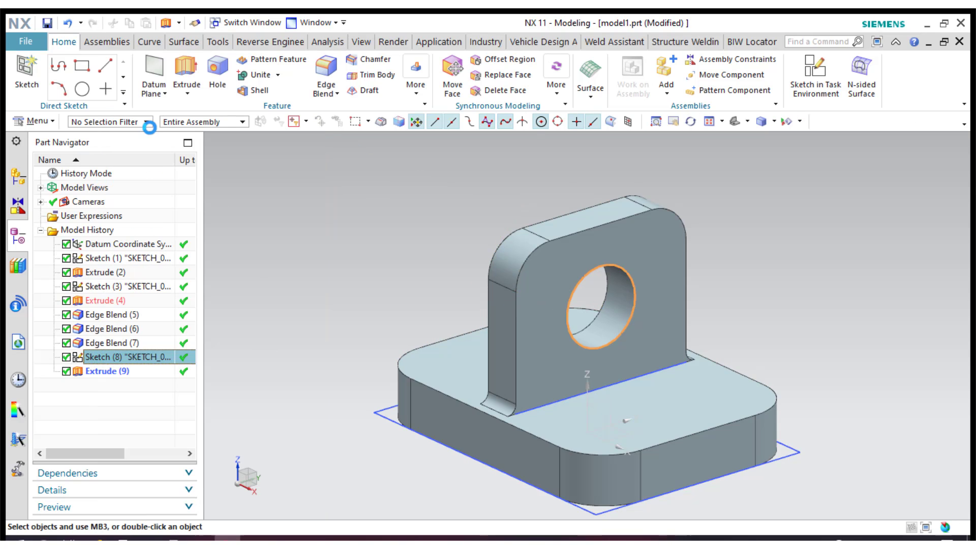
pyautogui.rightClick(127, 292)
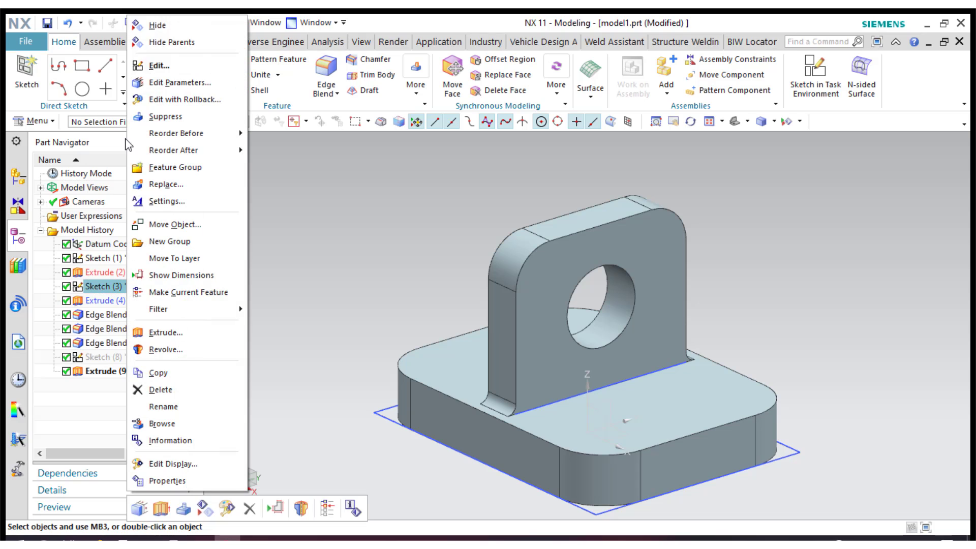
pyautogui.click(151, 24)
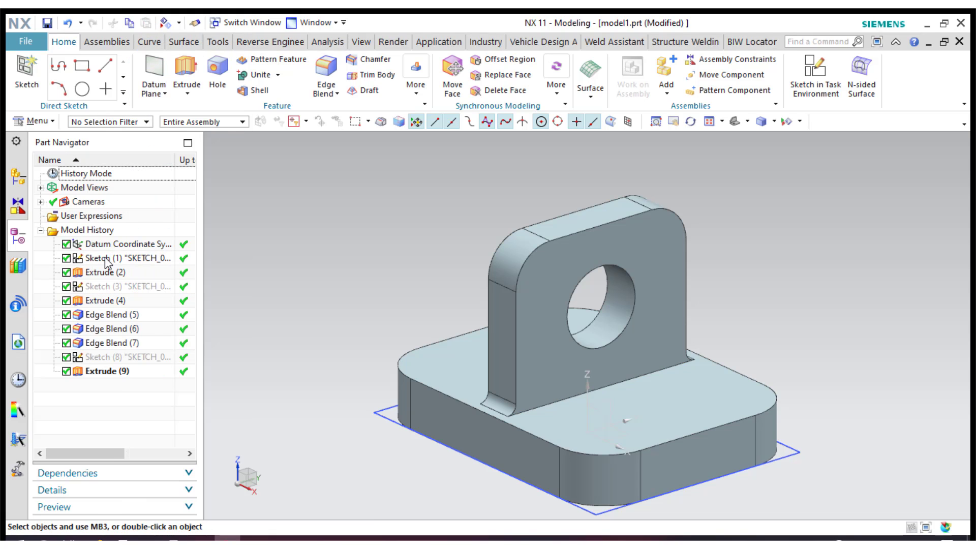
pyautogui.rightClick(104, 258)
pyautogui.click(136, 86)
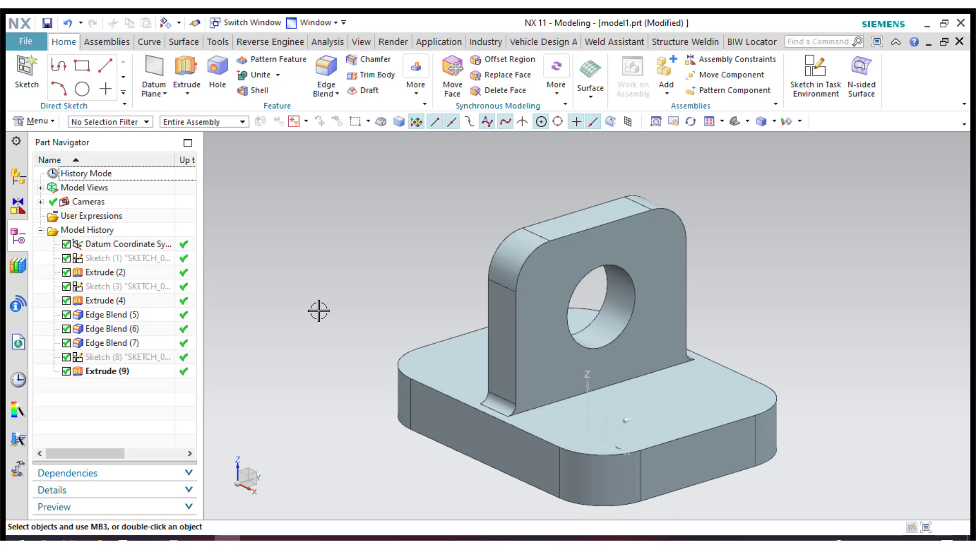
# Step: Start a sketch on the base block's long front side face and draw a rectangle about 0.35 by 0.15 in near its lower edge
pyautogui.moveTo(323, 312); pyautogui.dragTo(358, 317, button='middle')
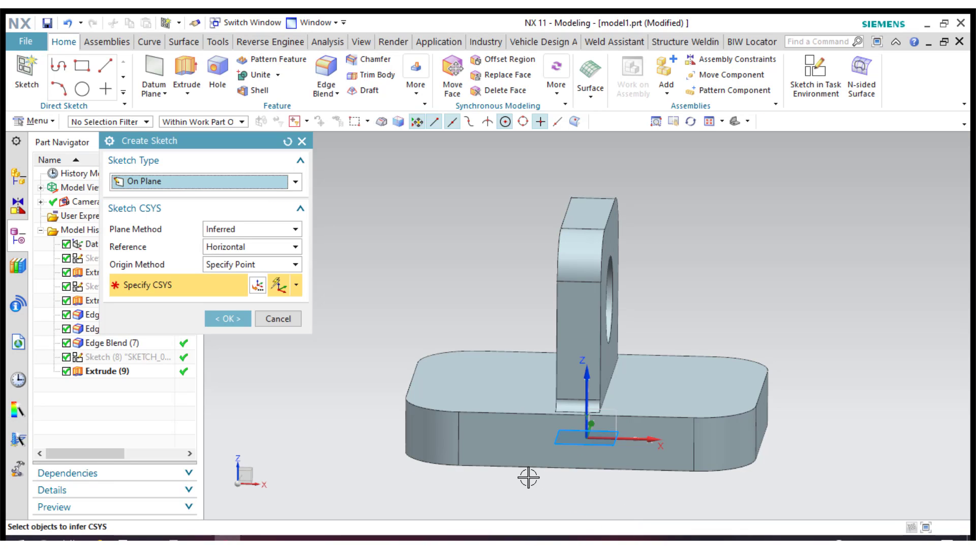
pyautogui.click(635, 447)
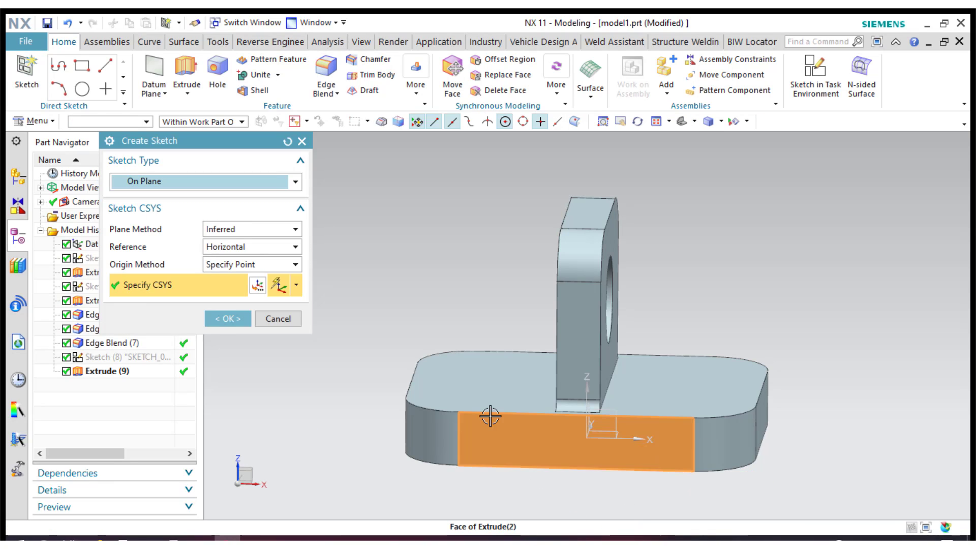
pyautogui.click(222, 316)
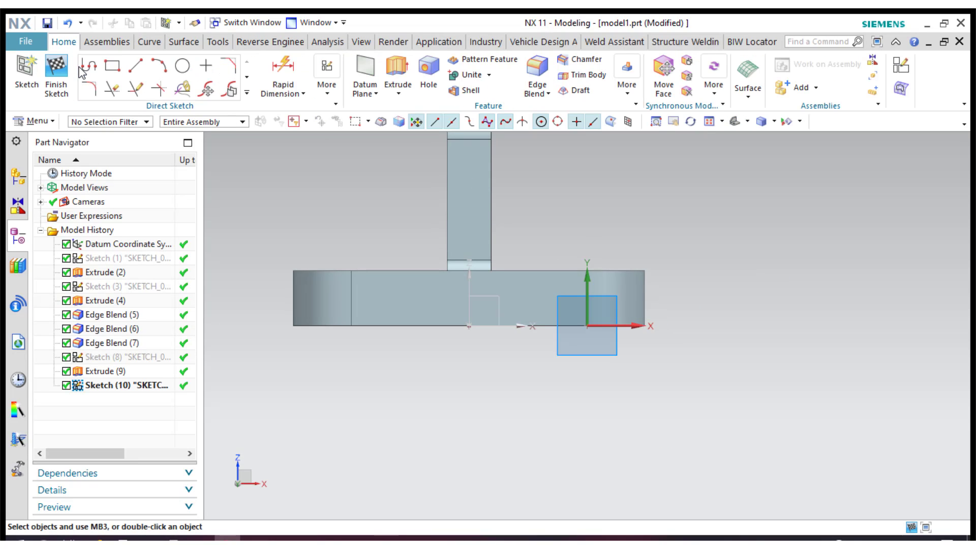
pyautogui.click(112, 66)
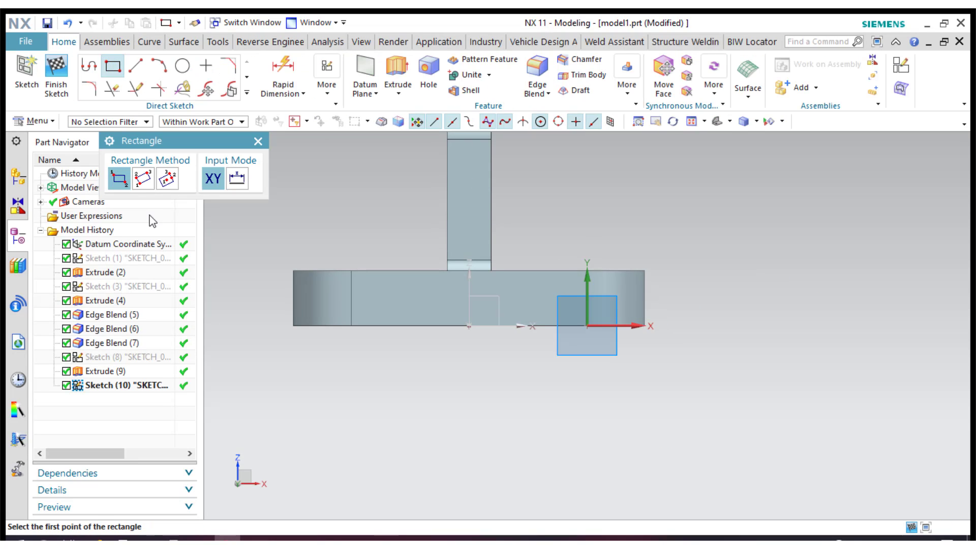
pyautogui.click(548, 304)
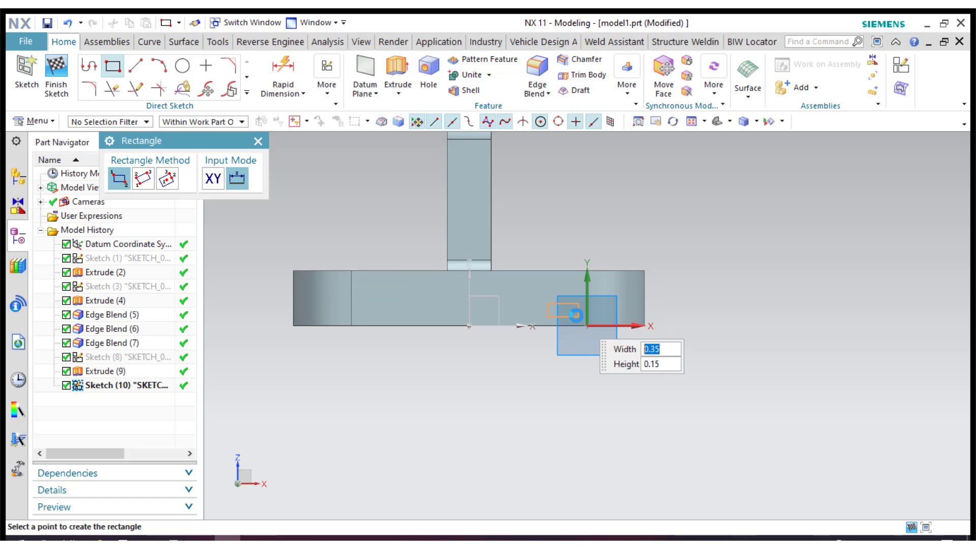
pyautogui.press('Return')
pyautogui.click(258, 141)
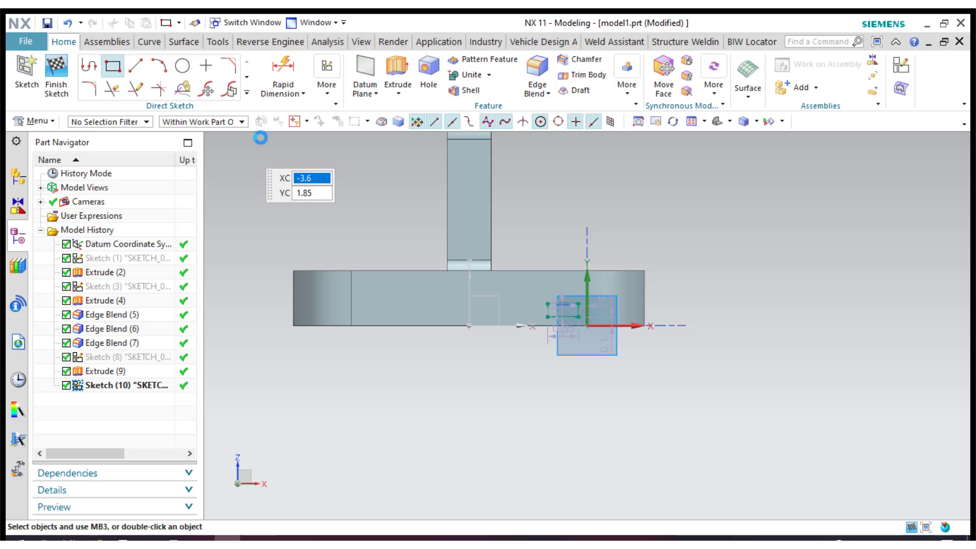
# Step: Dimension the rectangle's width between its two vertical sides and set it to 0.25 in
pyautogui.click(283, 76)
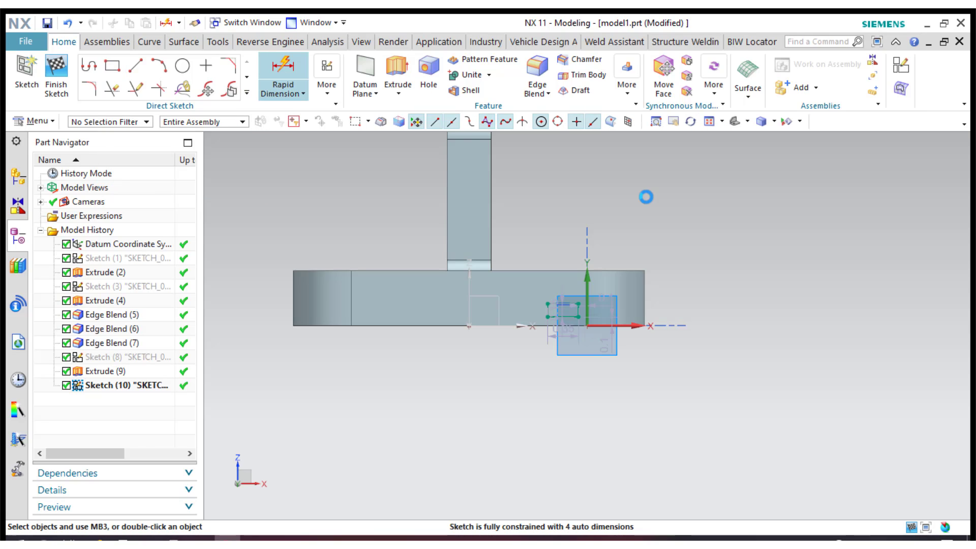
pyautogui.scroll(4, 564, 302)
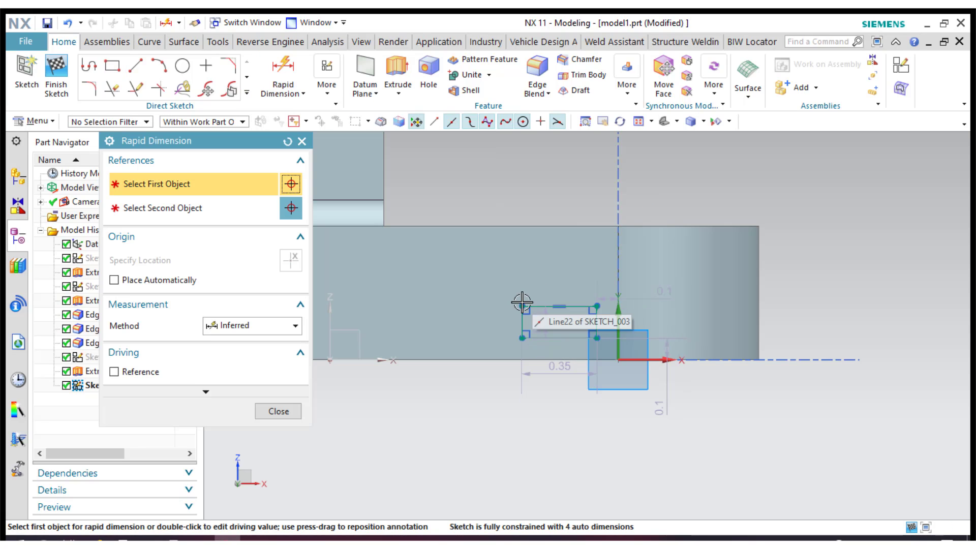
pyautogui.click(522, 321)
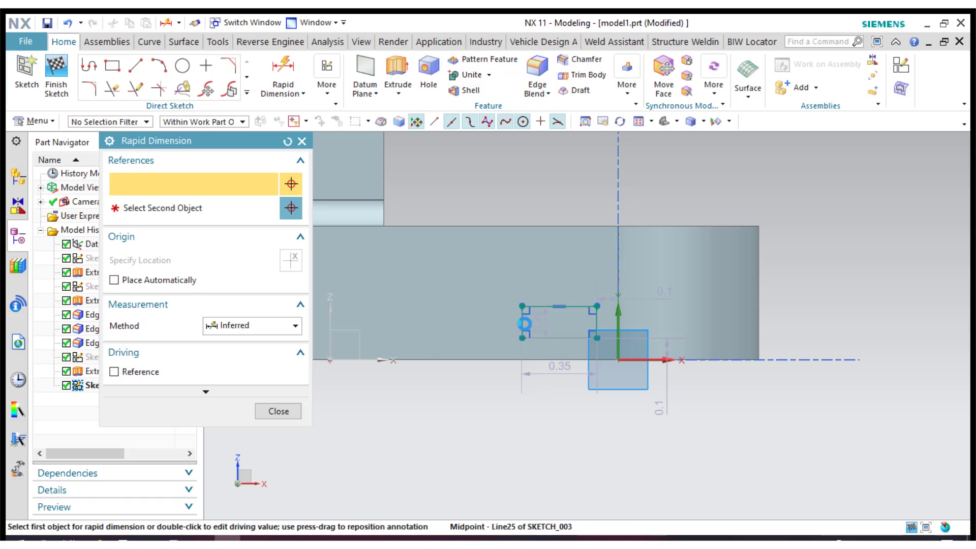
pyautogui.click(597, 322)
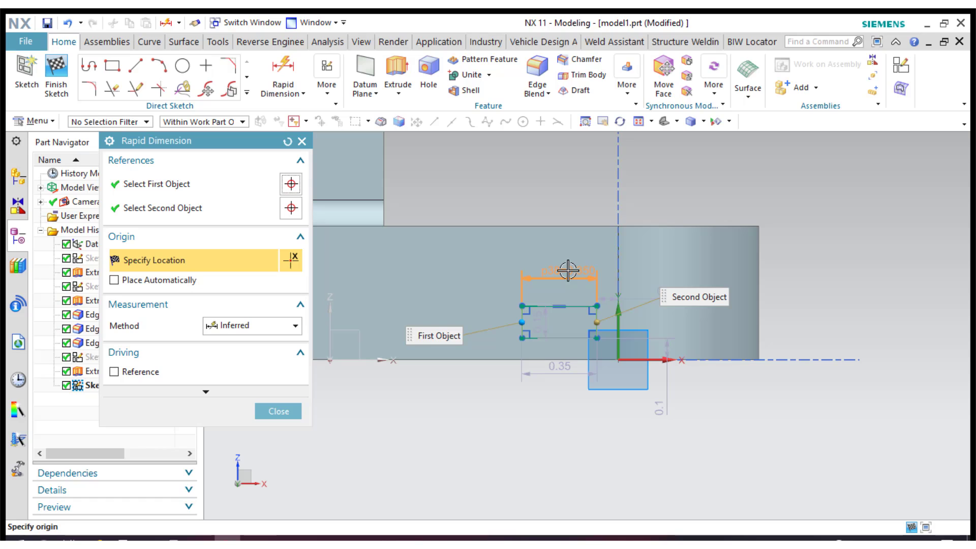
pyautogui.click(567, 270)
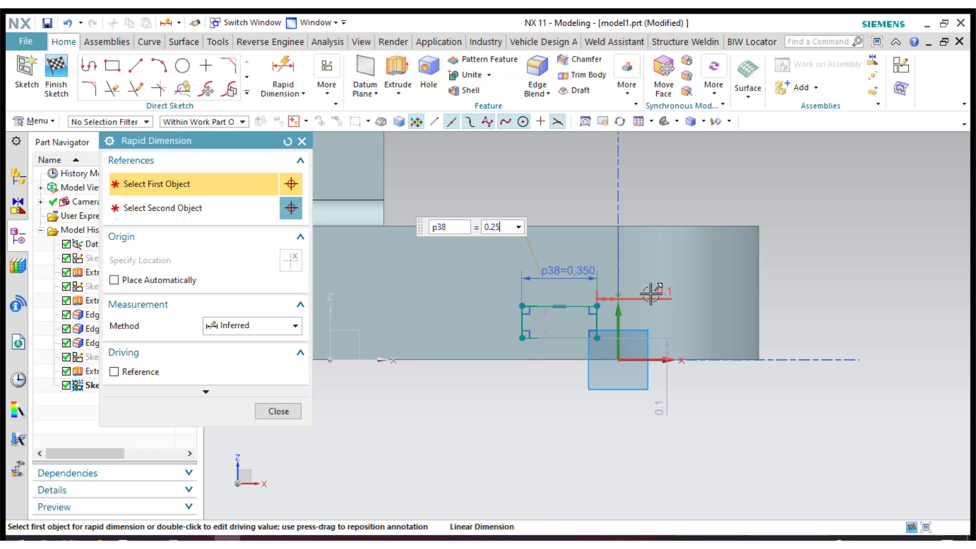
pyautogui.press('Return')
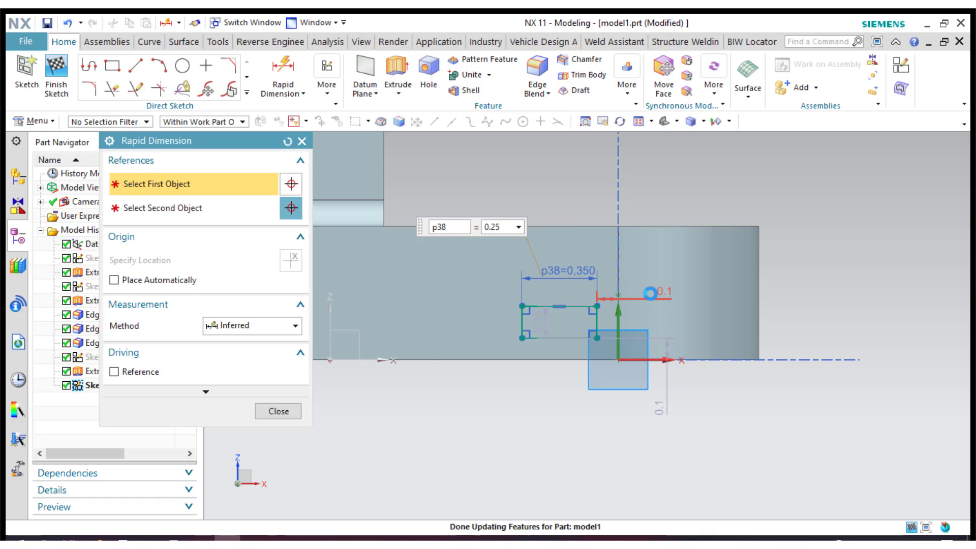
pyautogui.click(278, 411)
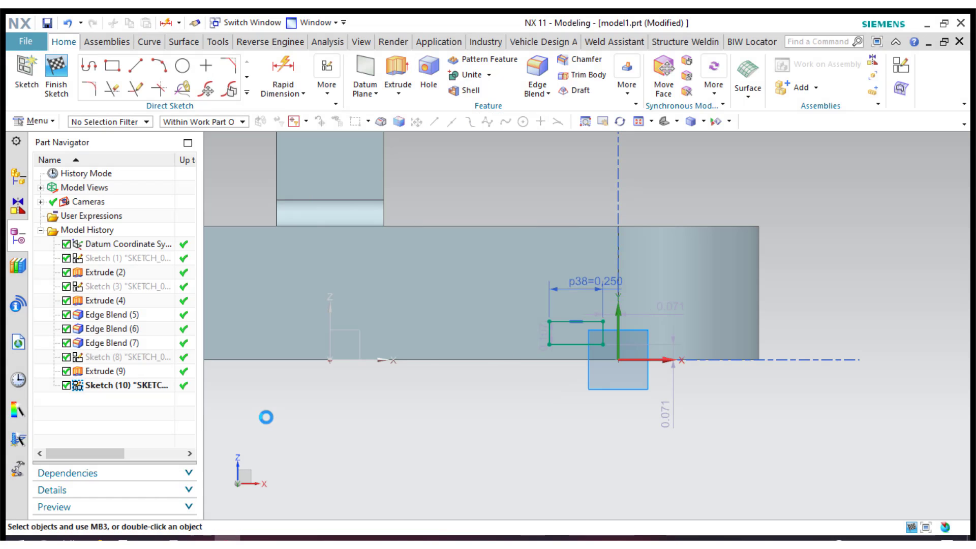
# Step: Dimension the rectangle's right side from the base block's right end edge and set the distance to 0.875 in
pyautogui.click(283, 64)
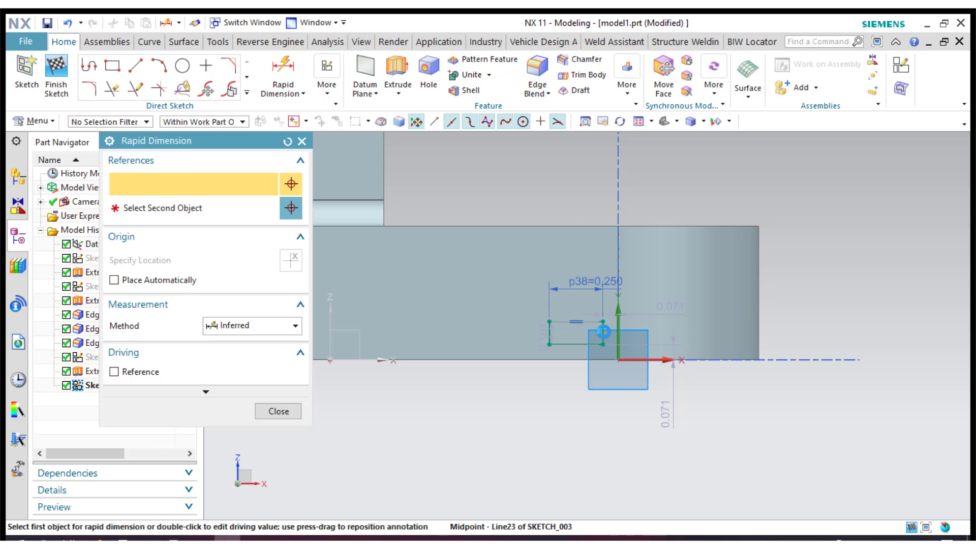
pyautogui.click(603, 331)
pyautogui.moveTo(804, 209); pyautogui.dragTo(803, 216, button='middle')
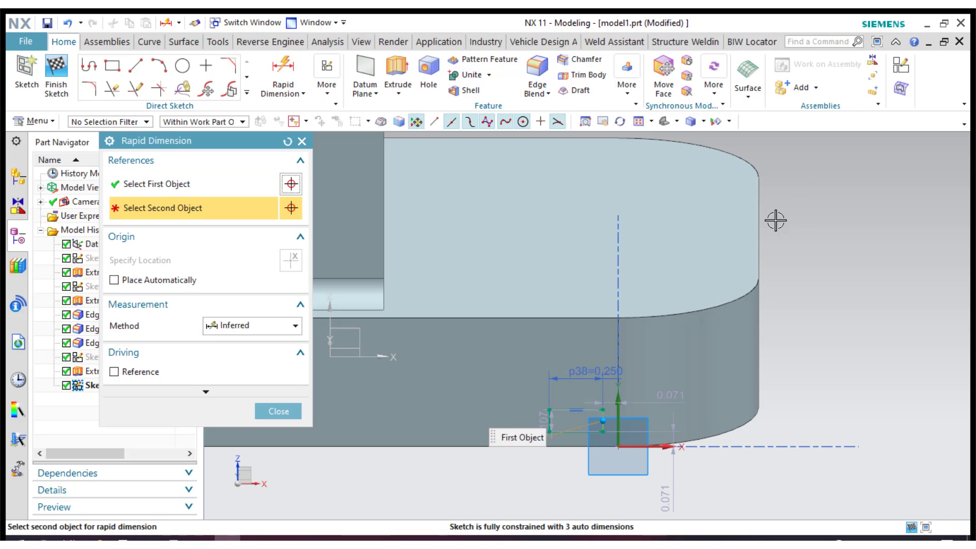
pyautogui.click(759, 240)
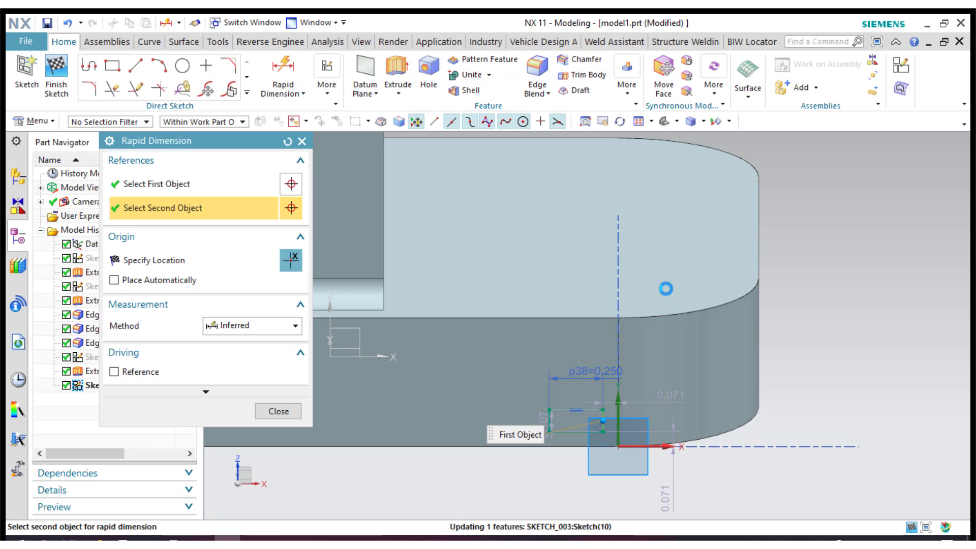
pyautogui.click(686, 222)
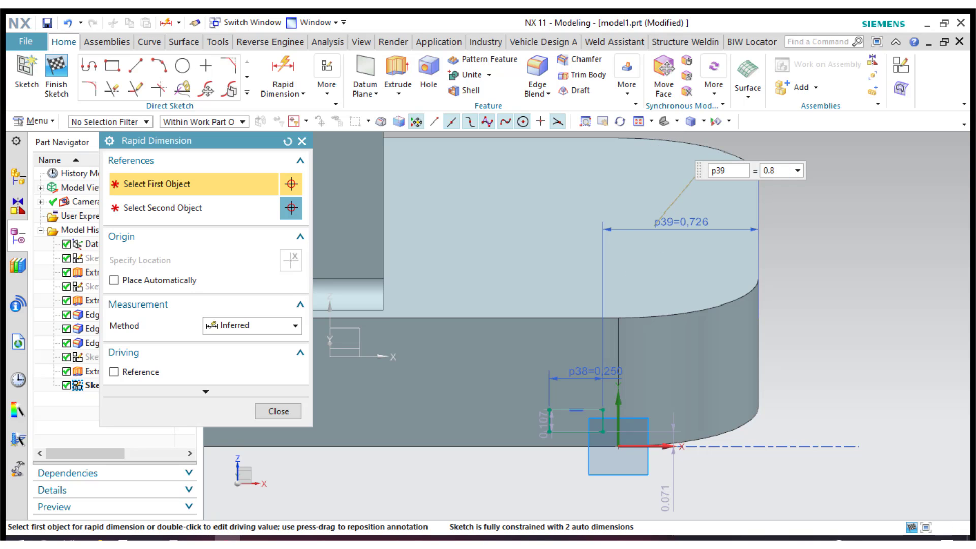
pyautogui.write('0.875')
pyautogui.press('Return')
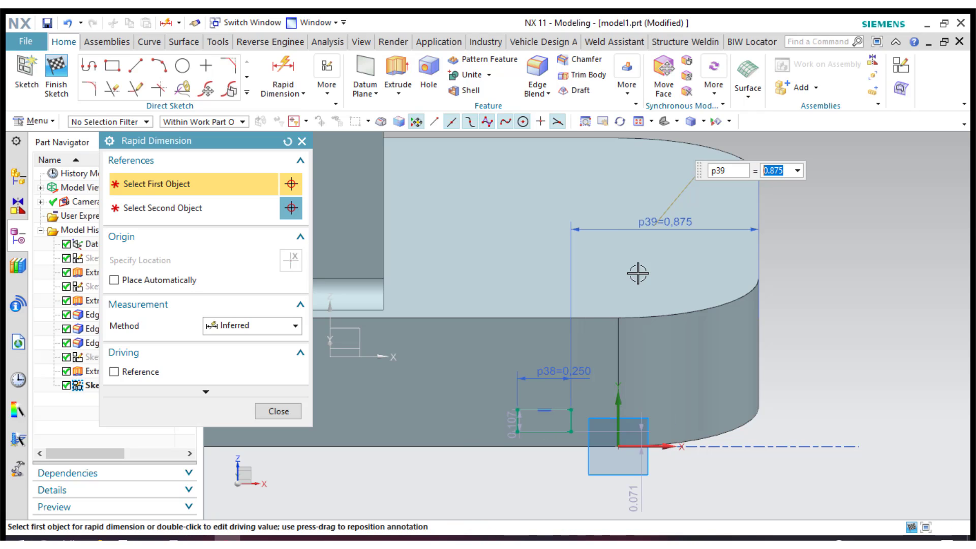
pyautogui.click(279, 412)
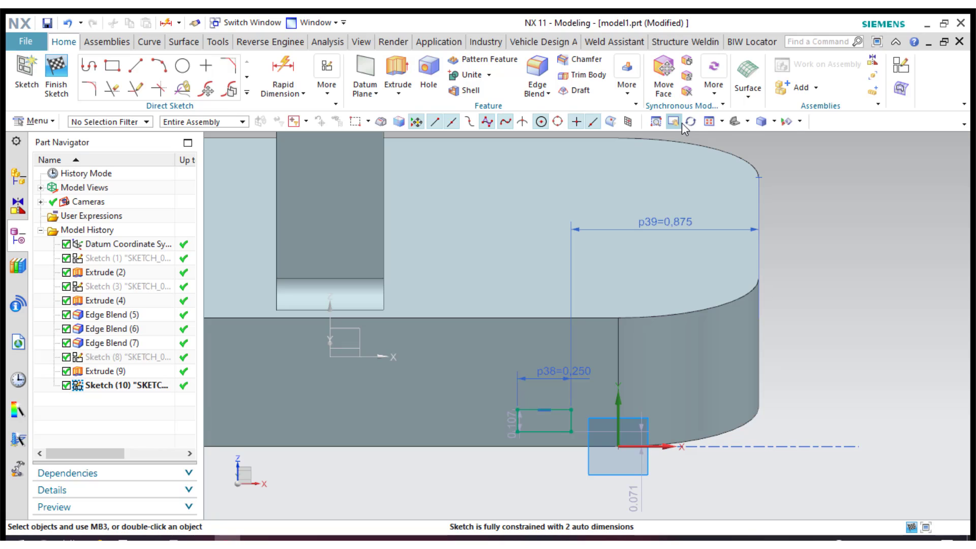
# Step: Dimension the rectangle's height between its two horizontal sides and set it to 0.2 in
pyautogui.click(748, 122)
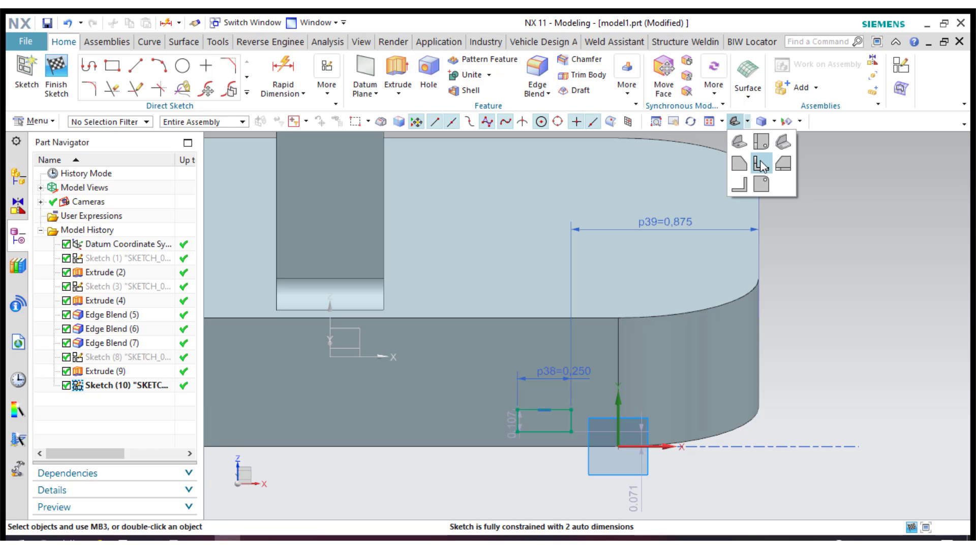
pyautogui.click(760, 164)
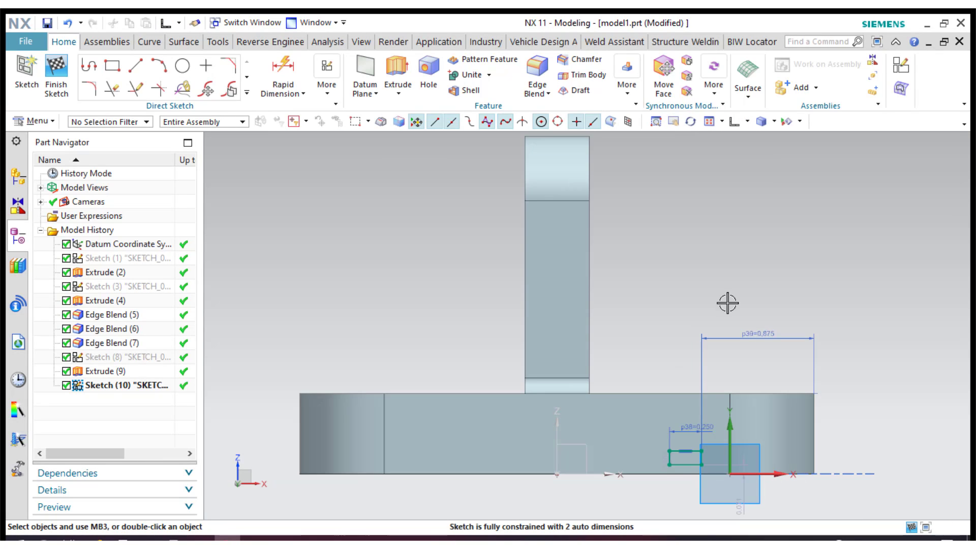
pyautogui.scroll(4, 694, 495)
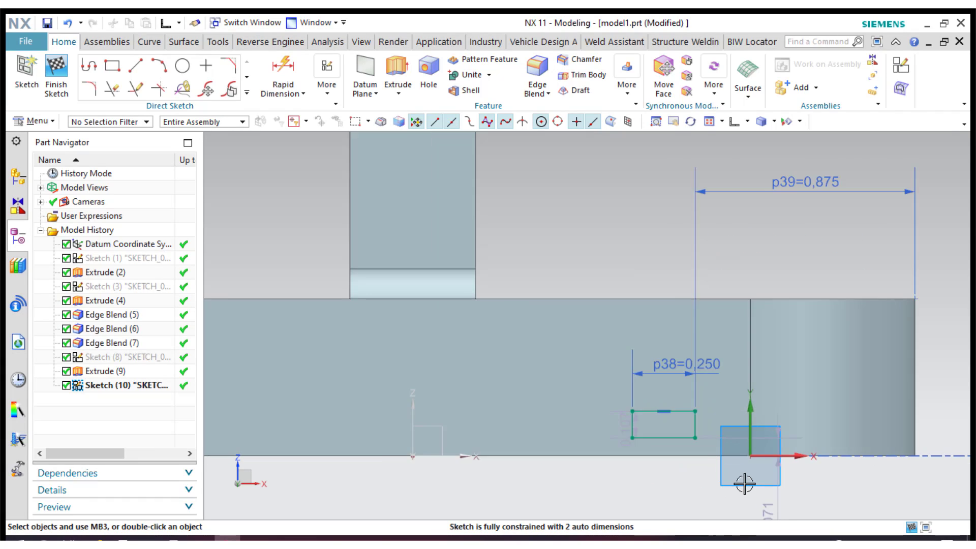
pyautogui.scroll(1, 744, 484)
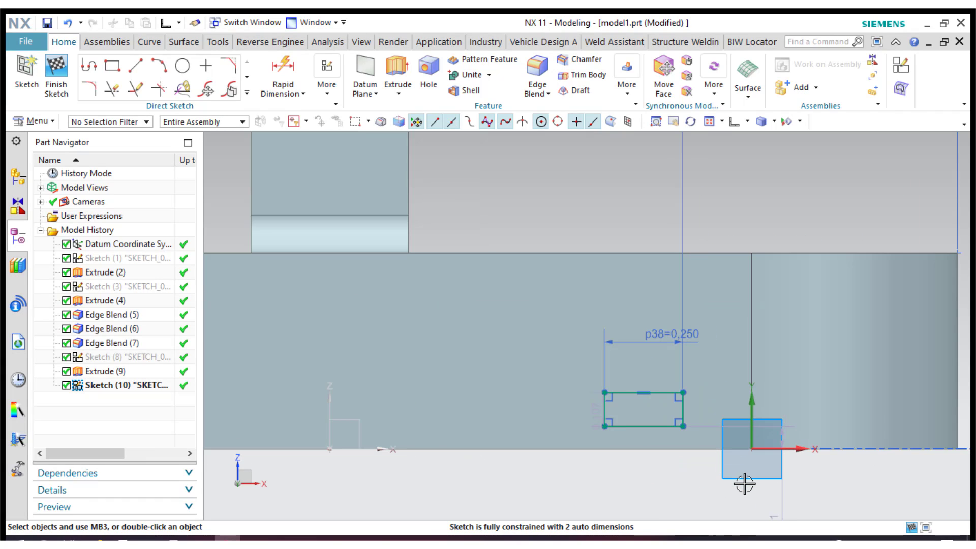
pyautogui.click(288, 72)
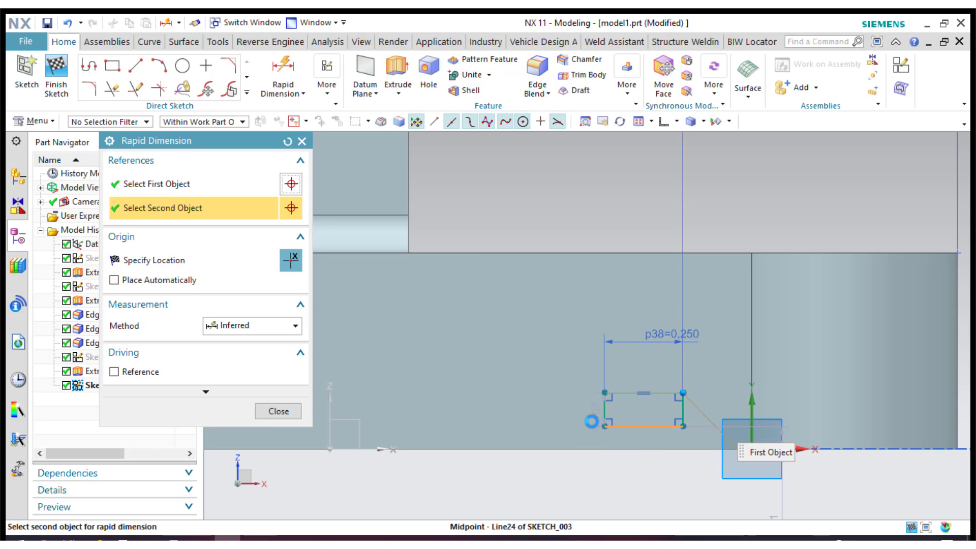
pyautogui.click(642, 425)
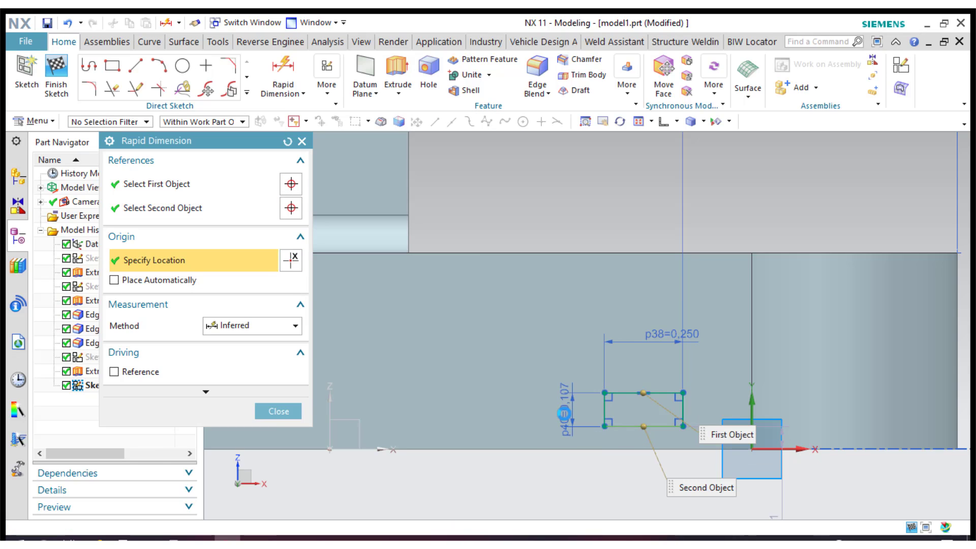
pyautogui.click(564, 414)
pyautogui.click(564, 414)
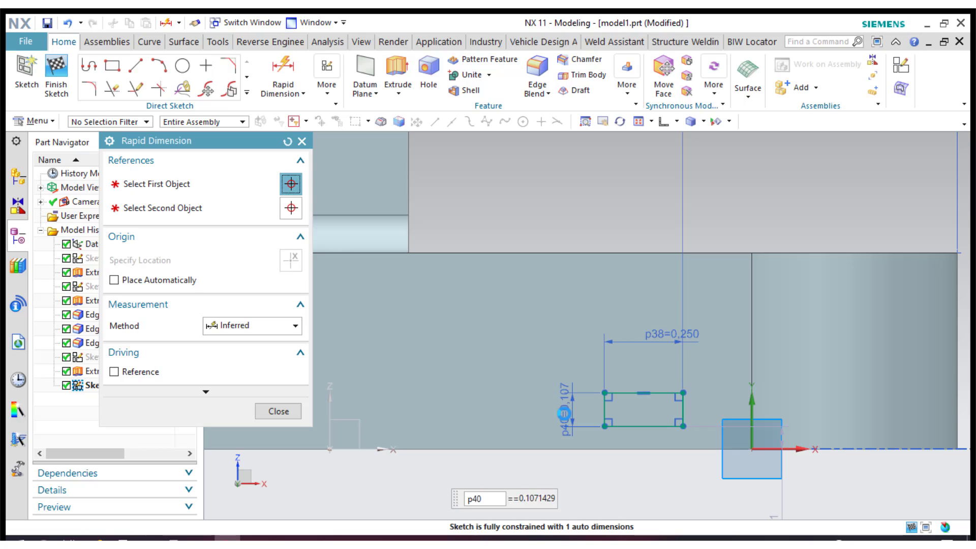
pyautogui.write('0.2')
pyautogui.press('Return')
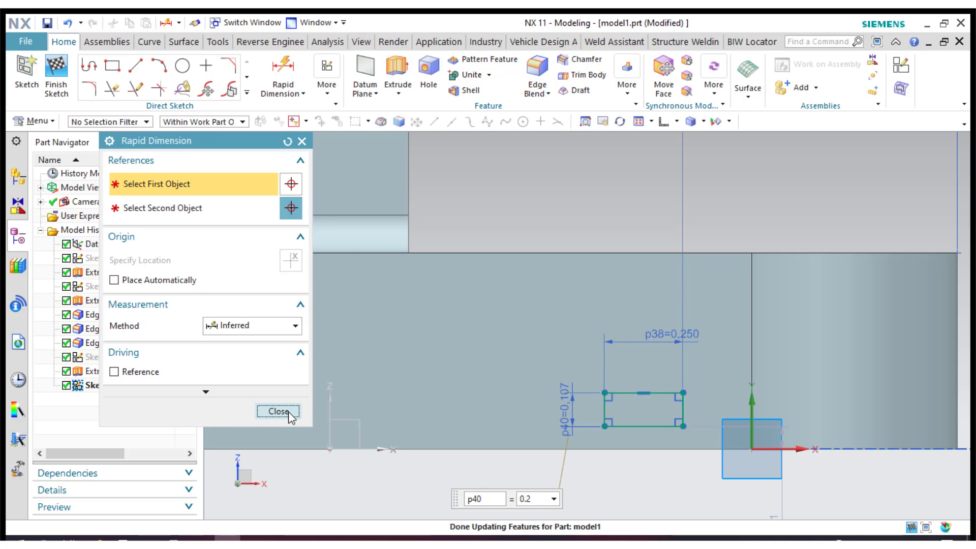
pyautogui.click(278, 411)
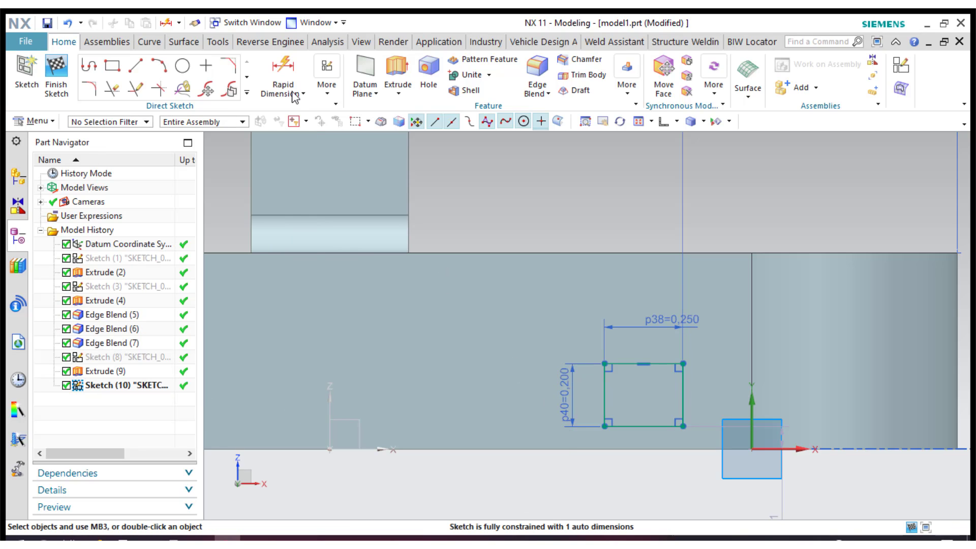
# Step: Constrain the rectangle's lower side collinear with the base block's bottom edge
pyautogui.click(327, 90)
pyautogui.click(534, 122)
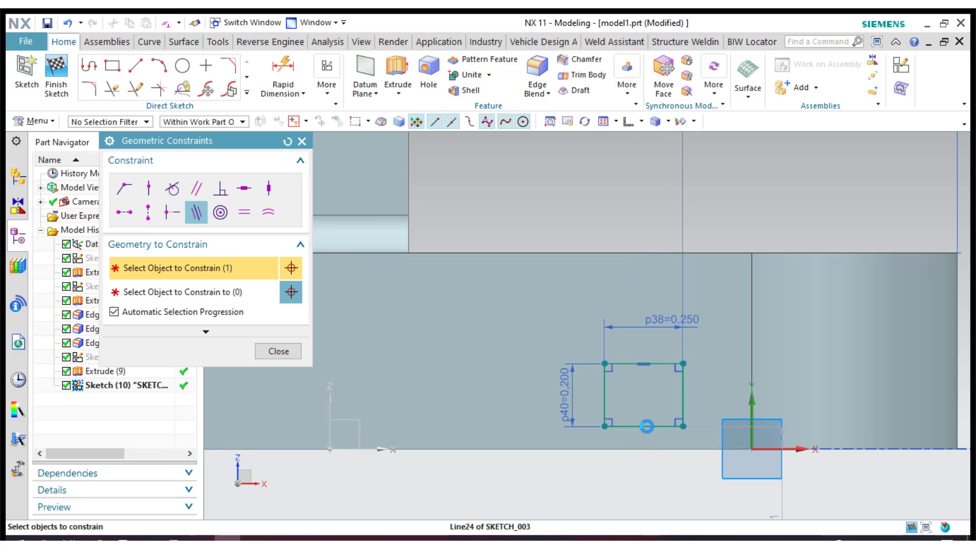
pyautogui.click(636, 447)
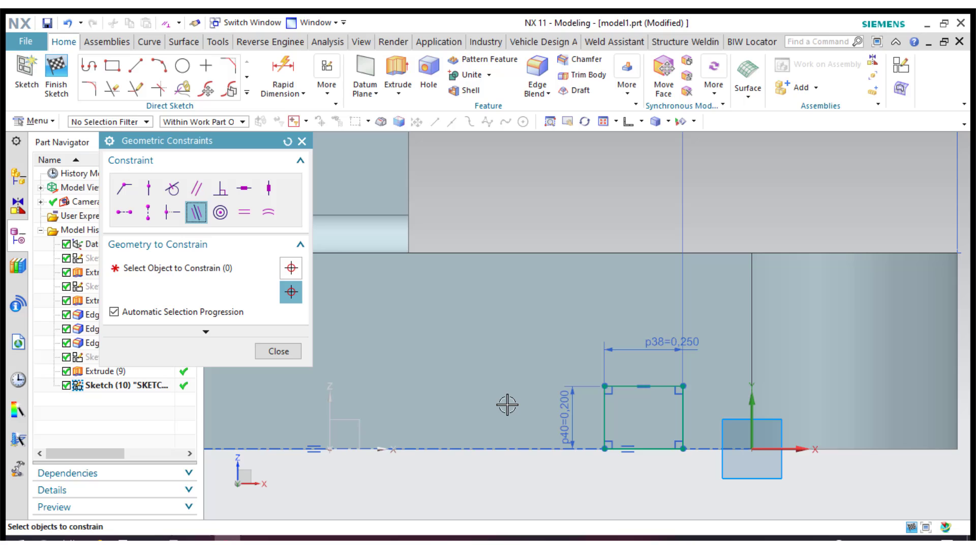
pyautogui.click(279, 351)
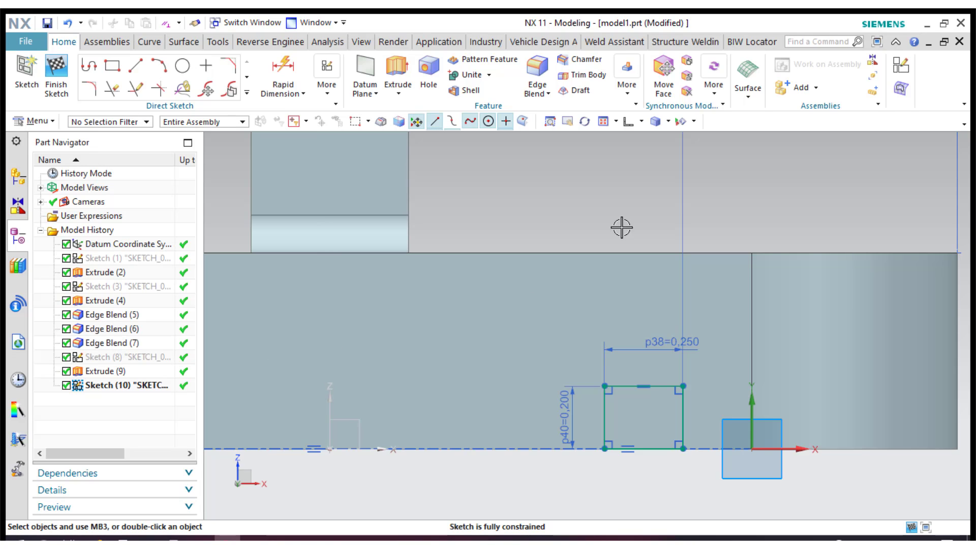
# Step: Finish the sketch, extrude the rectangle as a Through All subtract with reversed direction into the base block, and hide its sketch
pyautogui.click(44, 75)
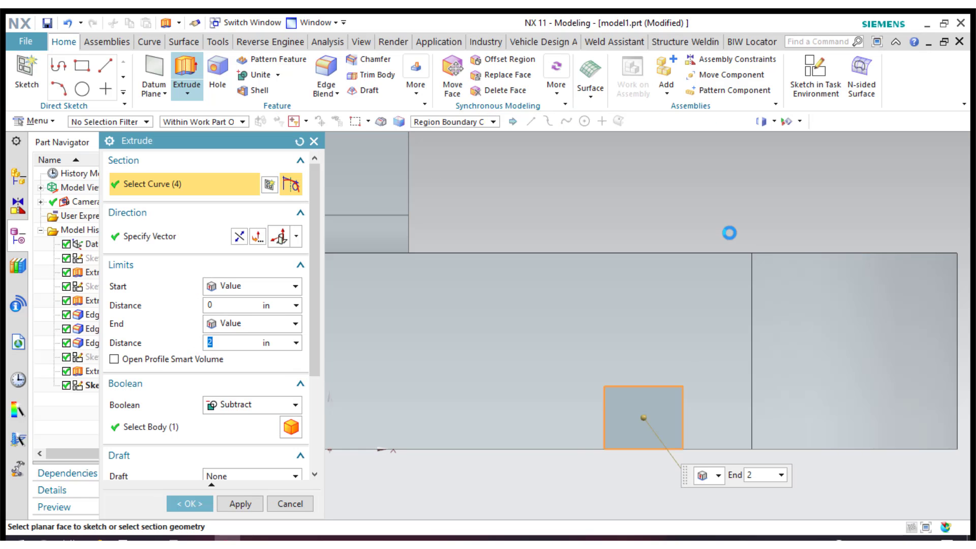
pyautogui.click(859, 123)
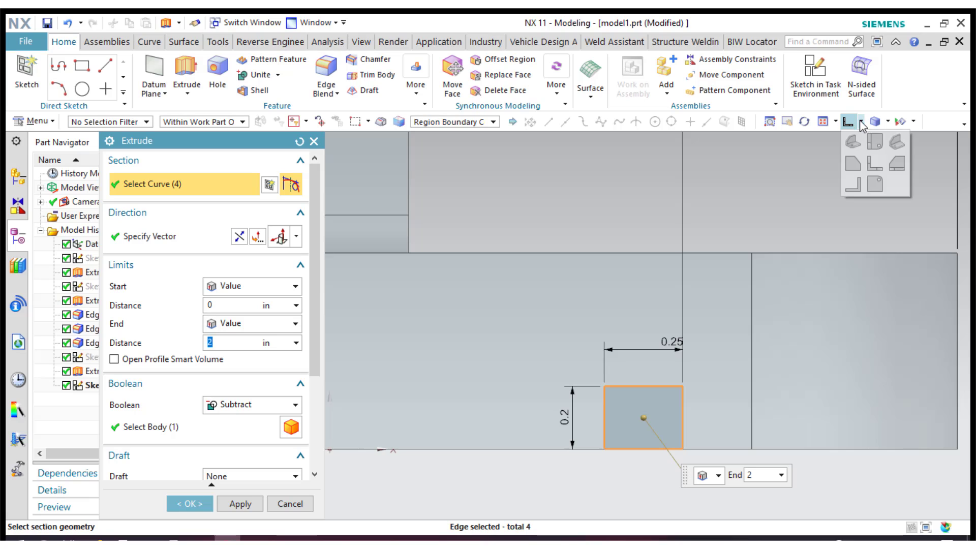
pyautogui.click(852, 141)
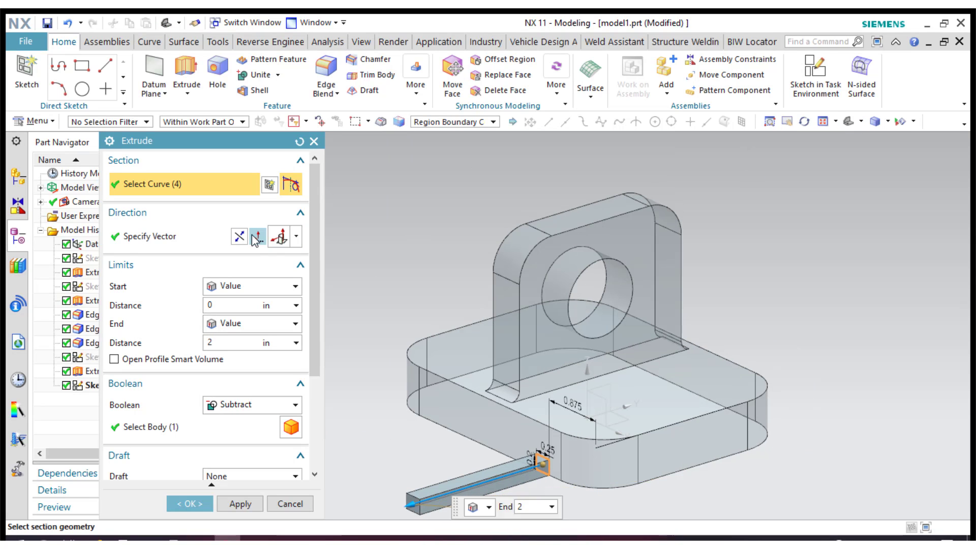
pyautogui.click(239, 236)
pyautogui.click(247, 324)
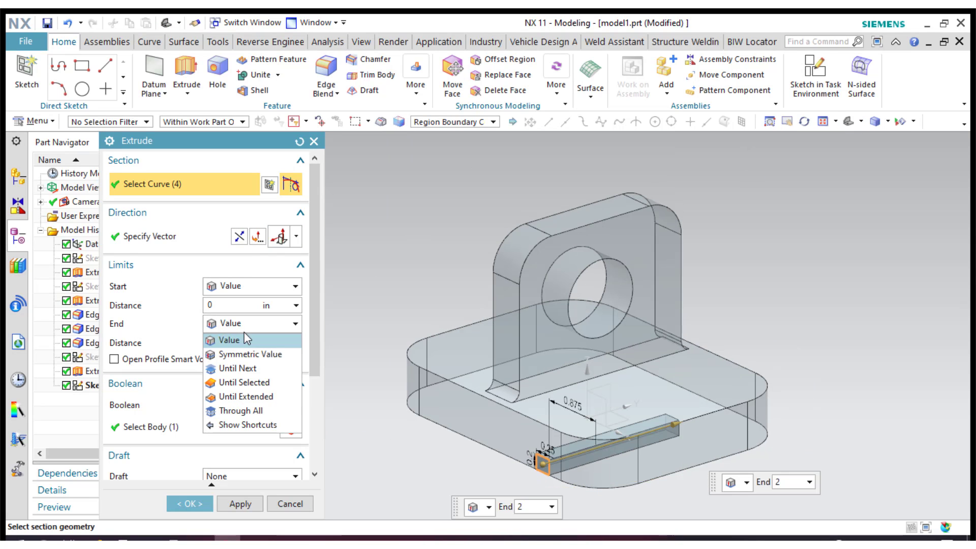
pyautogui.click(254, 409)
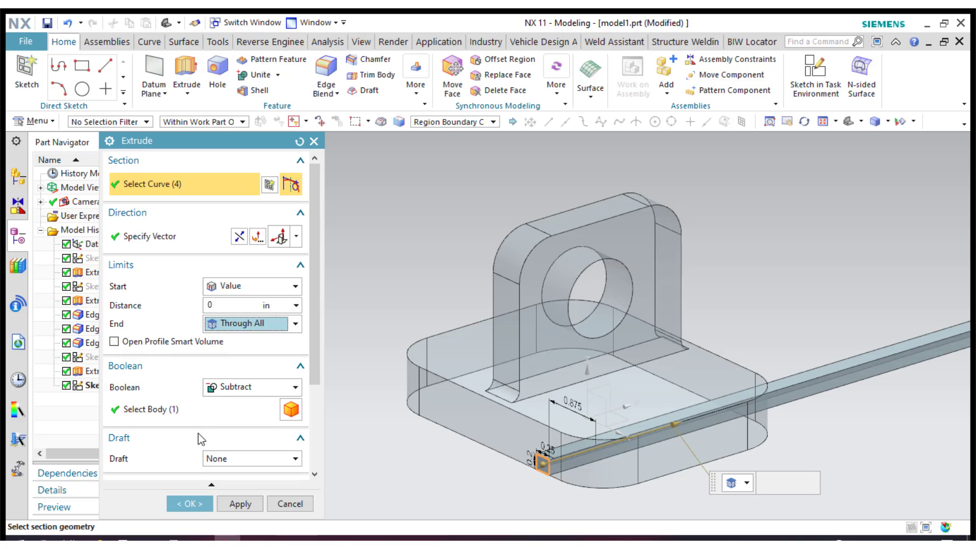
pyautogui.click(191, 503)
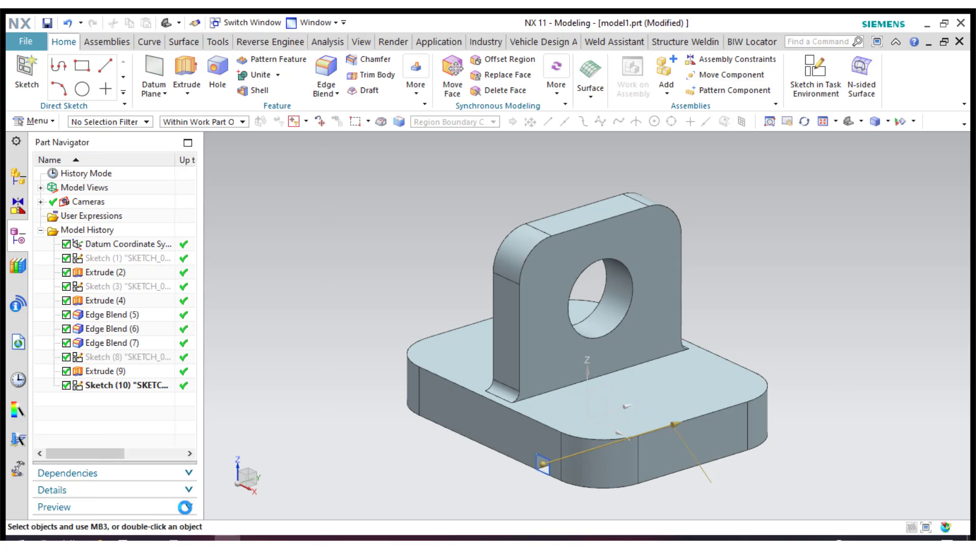
pyautogui.rightClick(94, 389)
pyautogui.click(183, 28)
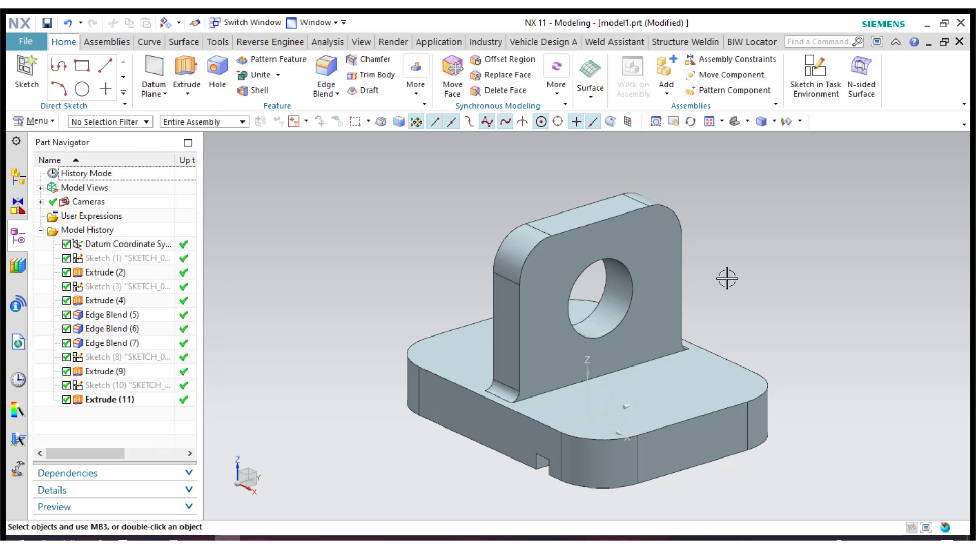
# Step: Start a sketch on the larger part of the base block's bottom face, beside the slot
pyautogui.moveTo(818, 327); pyautogui.dragTo(868, 260, button='middle')
pyautogui.click(747, 122)
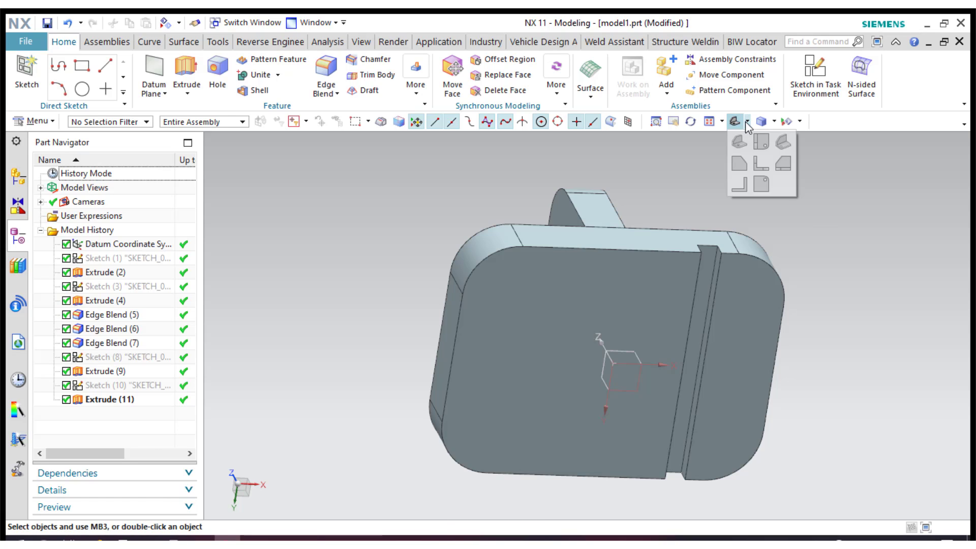
pyautogui.click(762, 185)
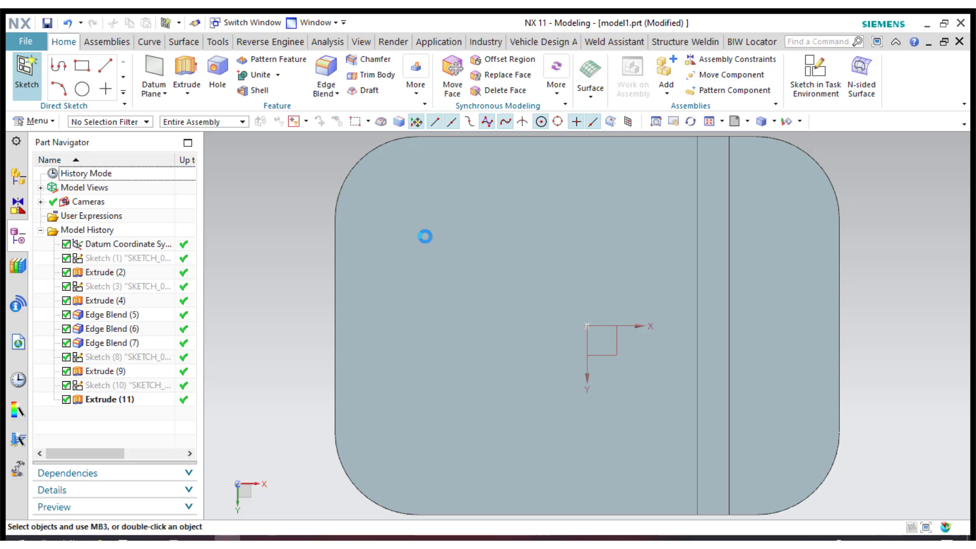
pyautogui.click(429, 266)
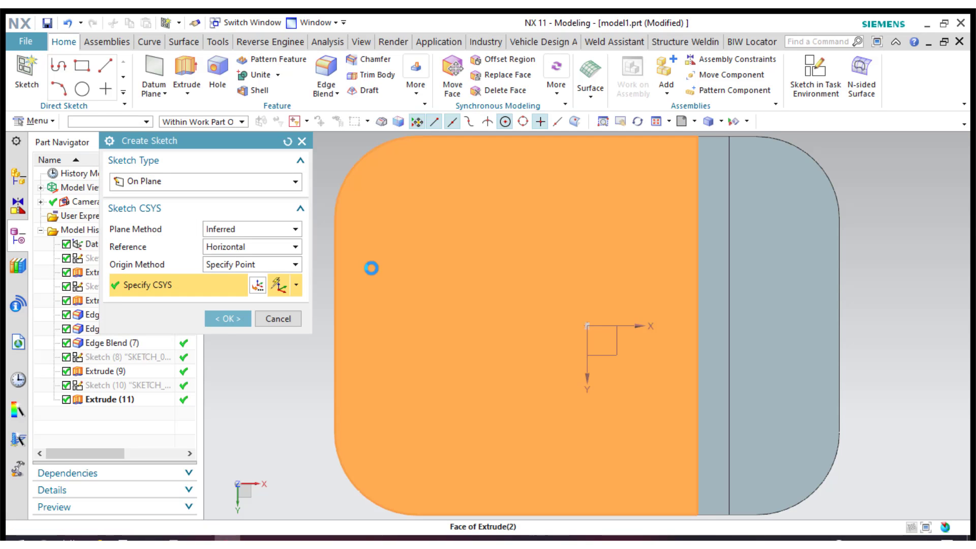
pyautogui.click(226, 319)
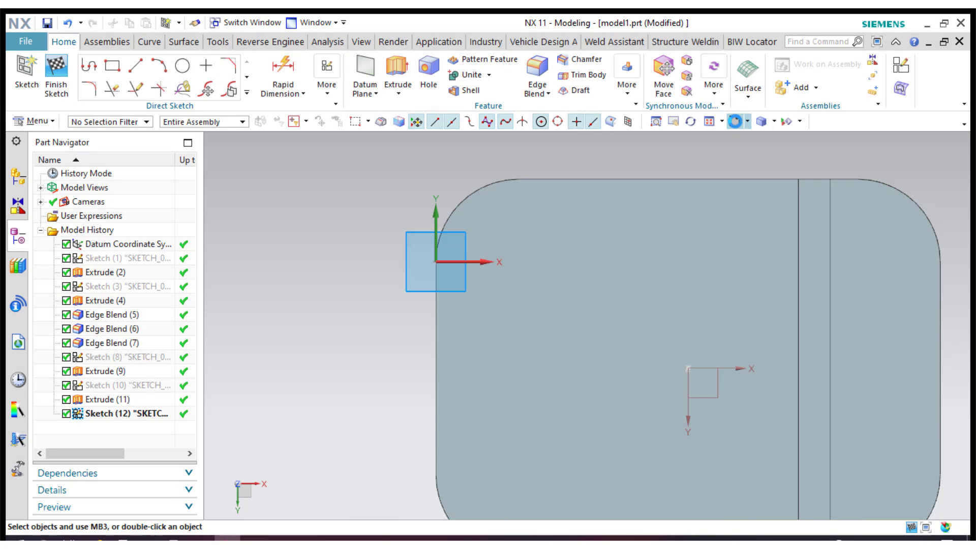
# Step: Draw two circles about 0.35 and 0.31 in in diameter, one above the other near the face's end away from the slot
pyautogui.click(182, 66)
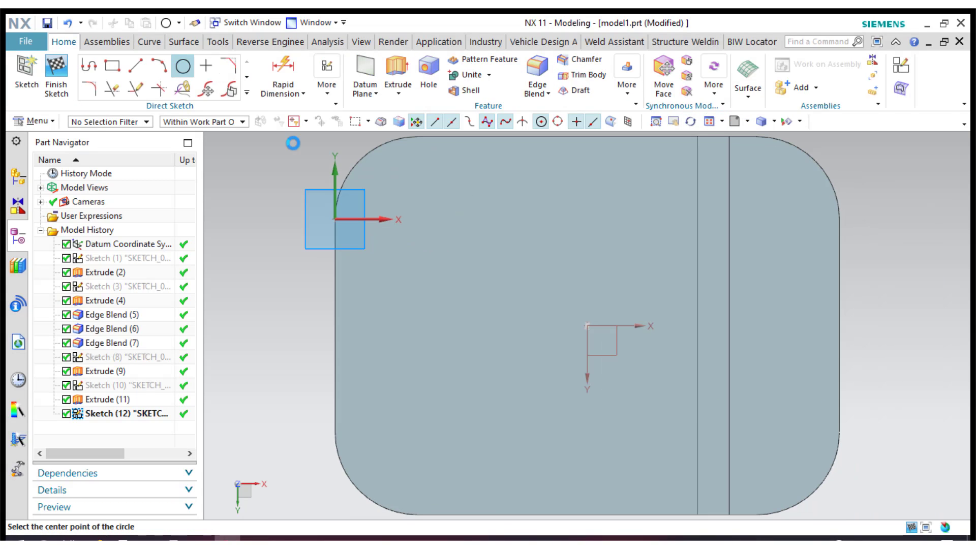
pyautogui.click(425, 228)
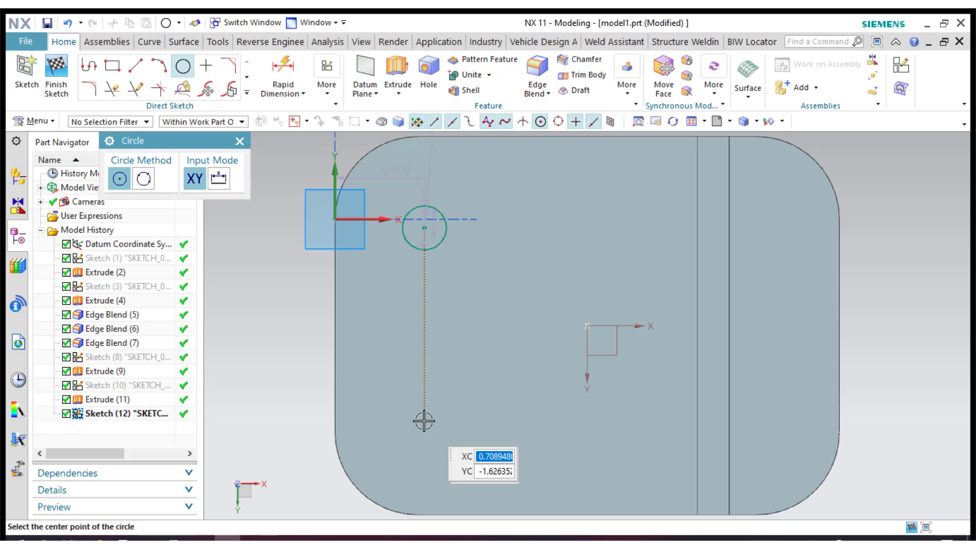
pyautogui.click(440, 418)
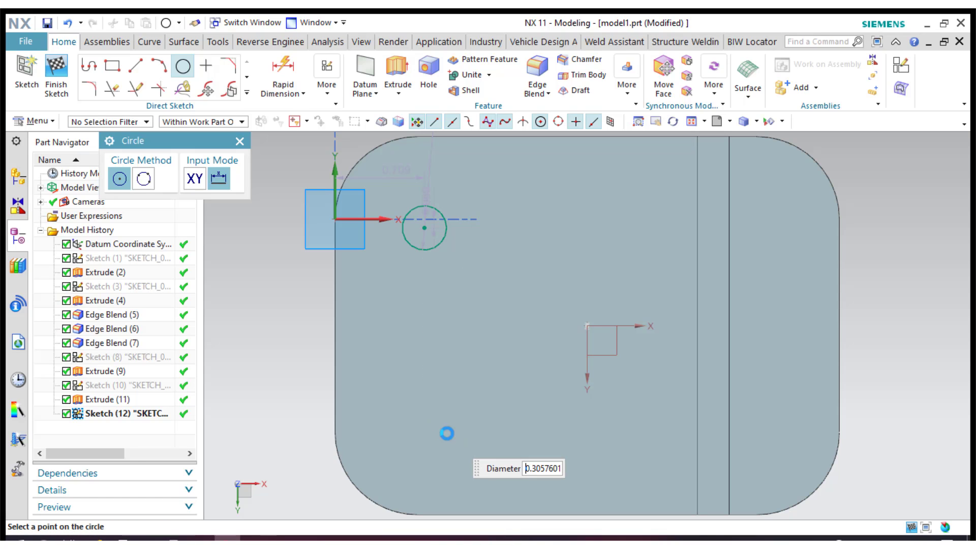
pyautogui.click(239, 141)
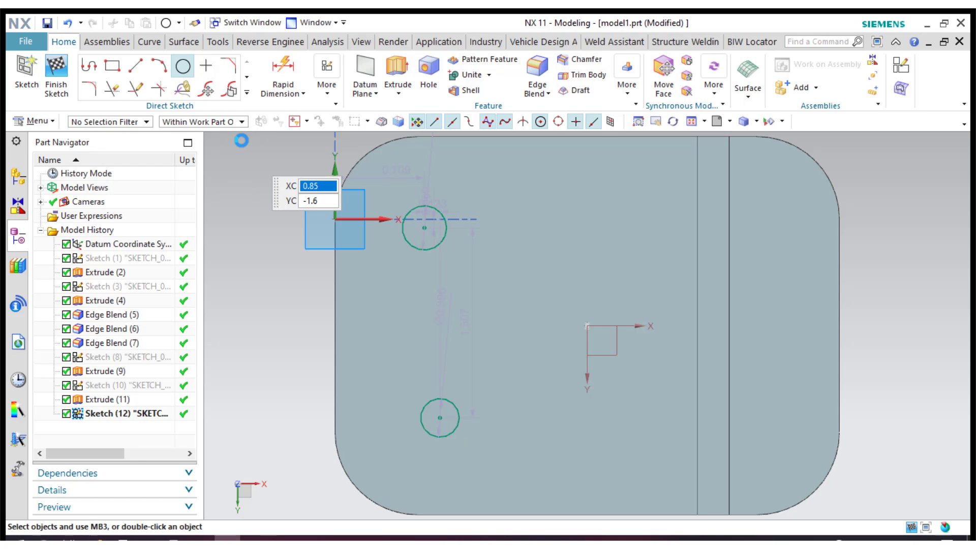
# Step: Make the two circles' centre points symmetric about the datum X axis
pyautogui.click(320, 91)
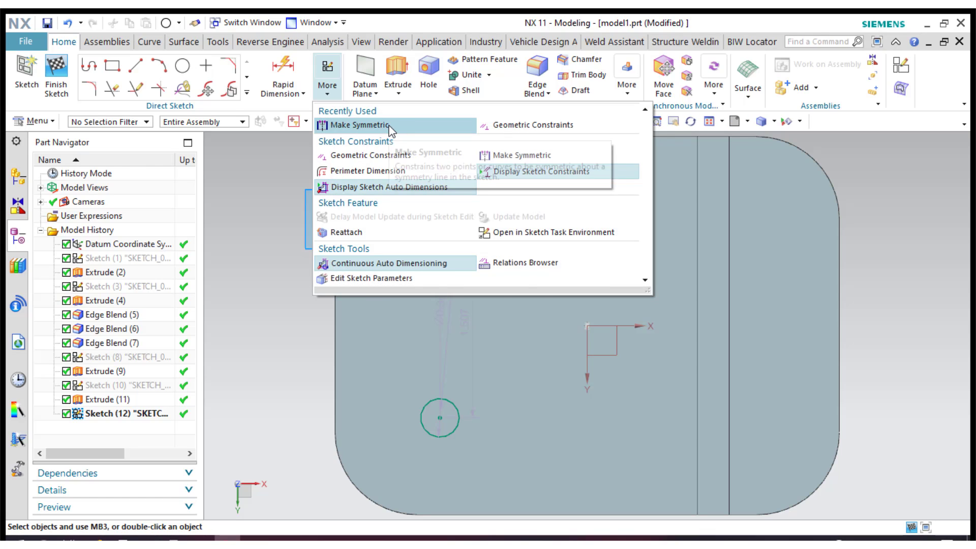
pyautogui.click(359, 125)
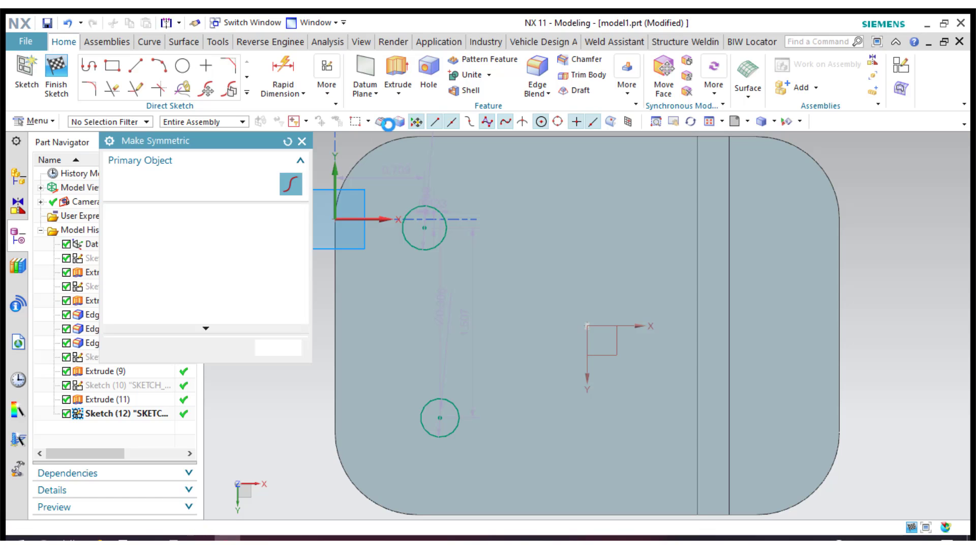
pyautogui.click(424, 227)
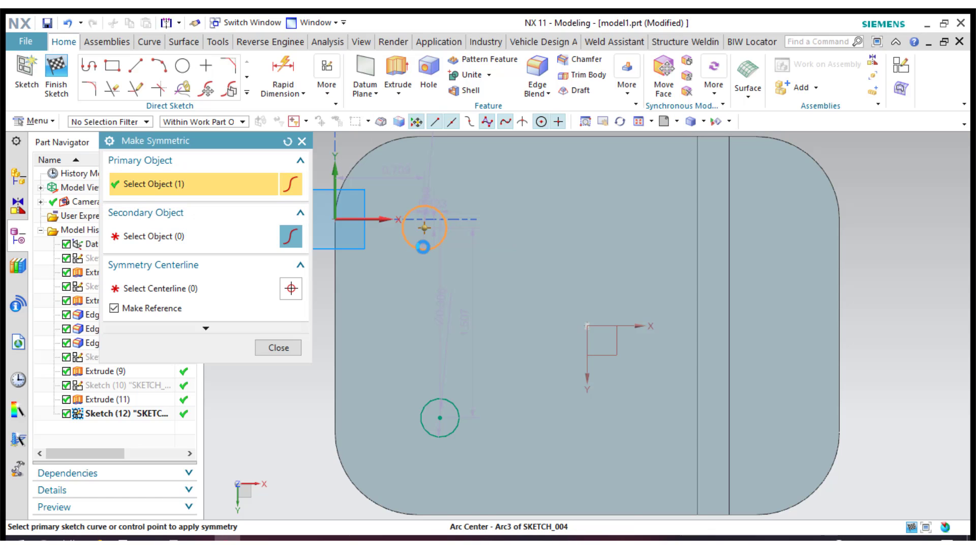
pyautogui.click(439, 419)
pyautogui.click(630, 325)
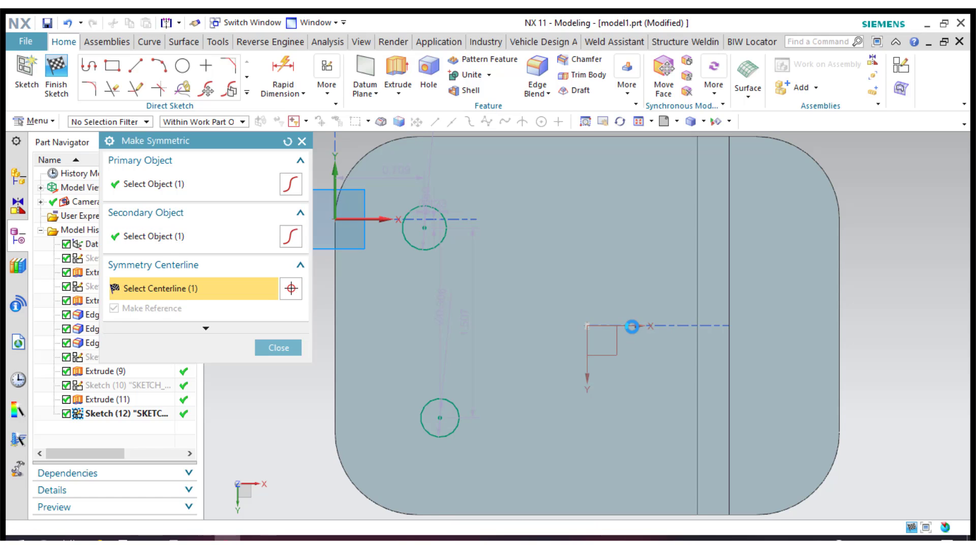
pyautogui.click(273, 348)
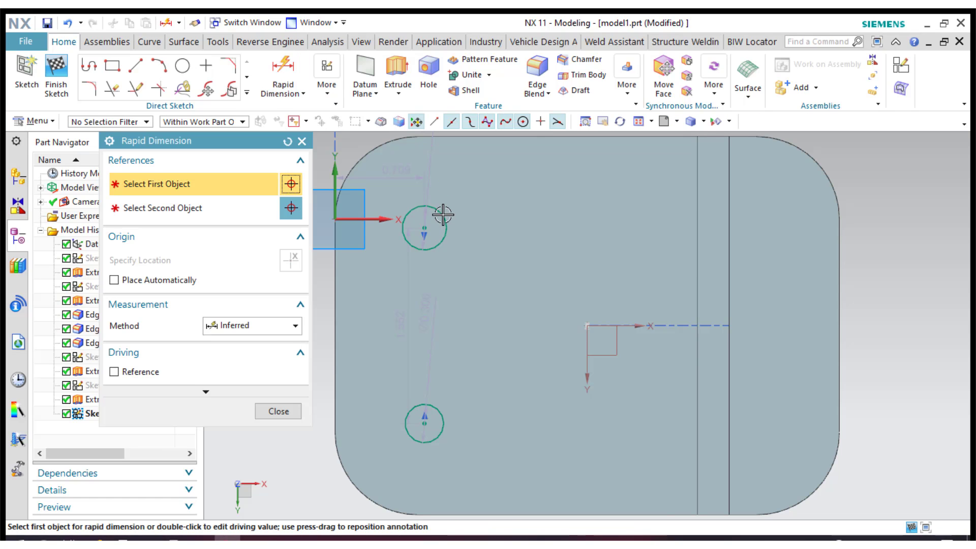
# Step: Dimension the diameter of the upper circle and set it to 0.312 in
pyautogui.click(444, 216)
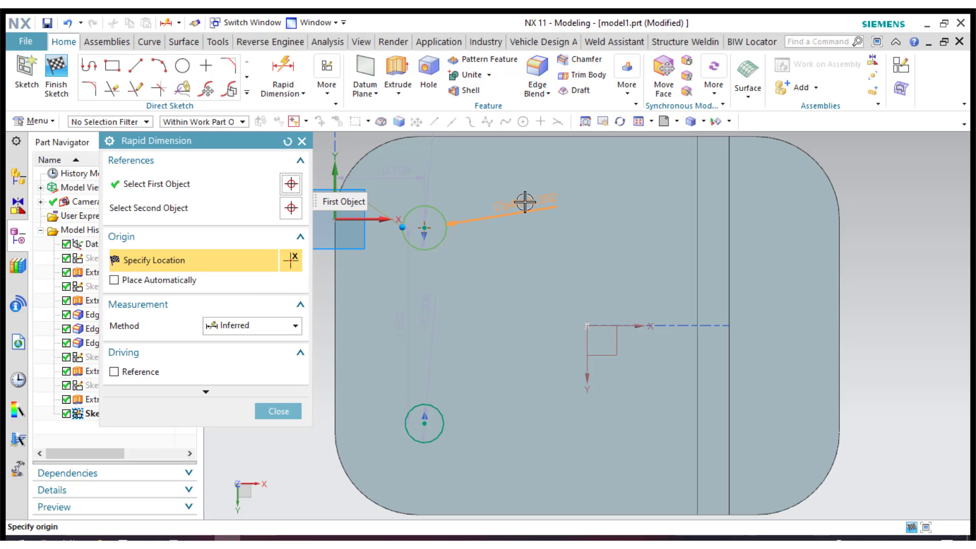
pyautogui.click(525, 202)
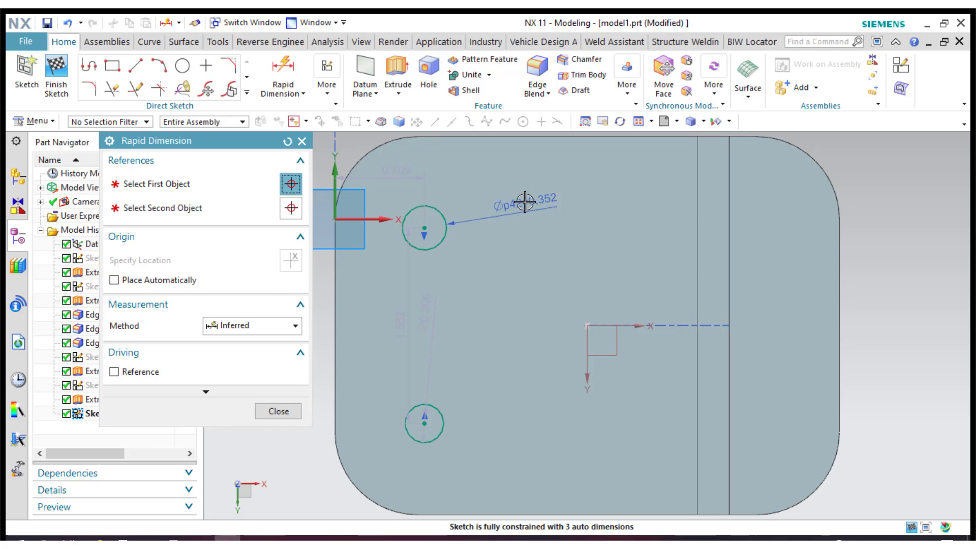
pyautogui.doubleClick(524, 202)
pyautogui.write('0.3')
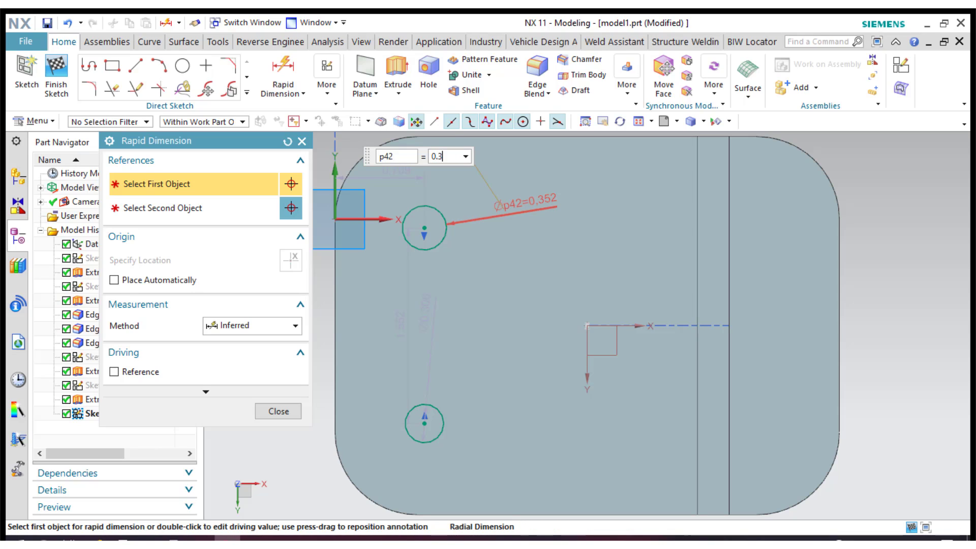
pyautogui.write('12')
pyautogui.press('Return')
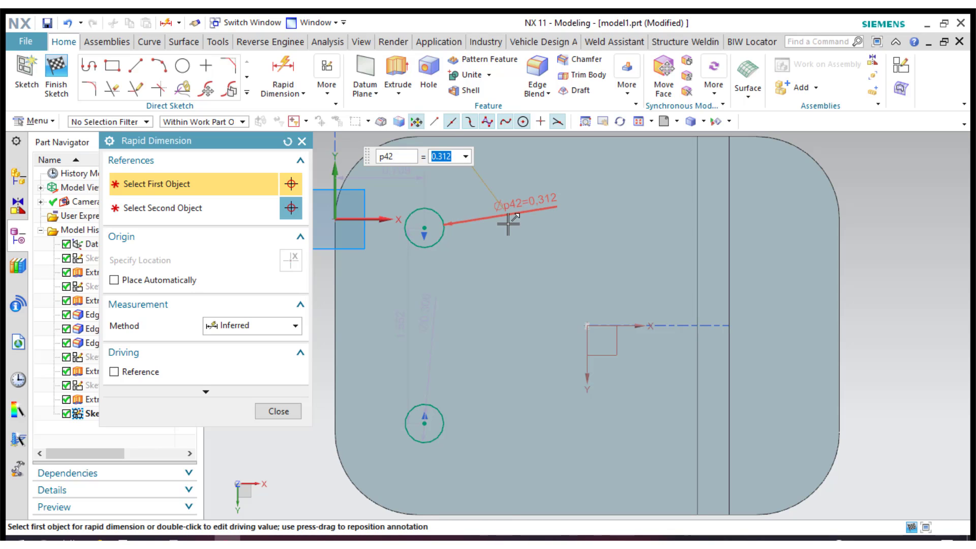
pyautogui.click(277, 411)
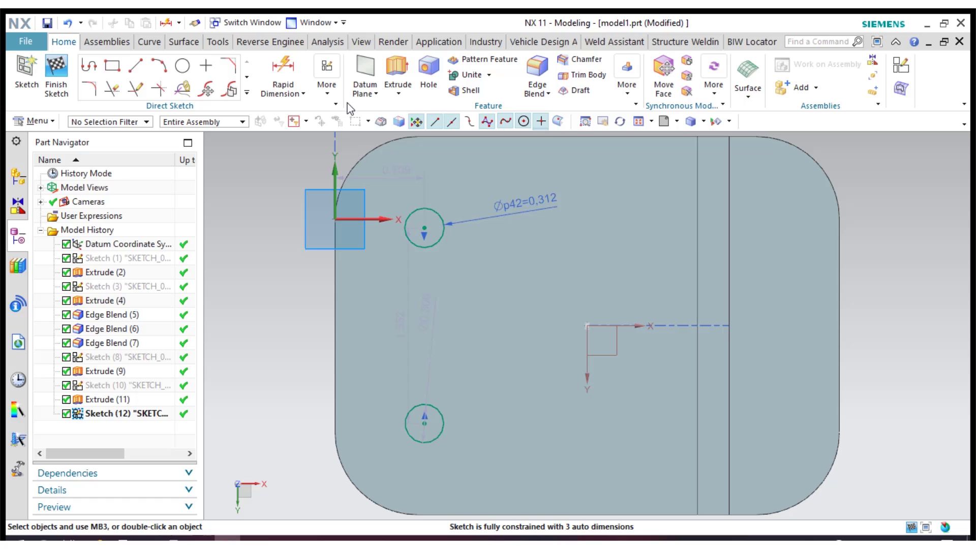
# Step: Apply an equal radius constraint between the upper and lower circles
pyautogui.click(320, 91)
pyautogui.click(544, 129)
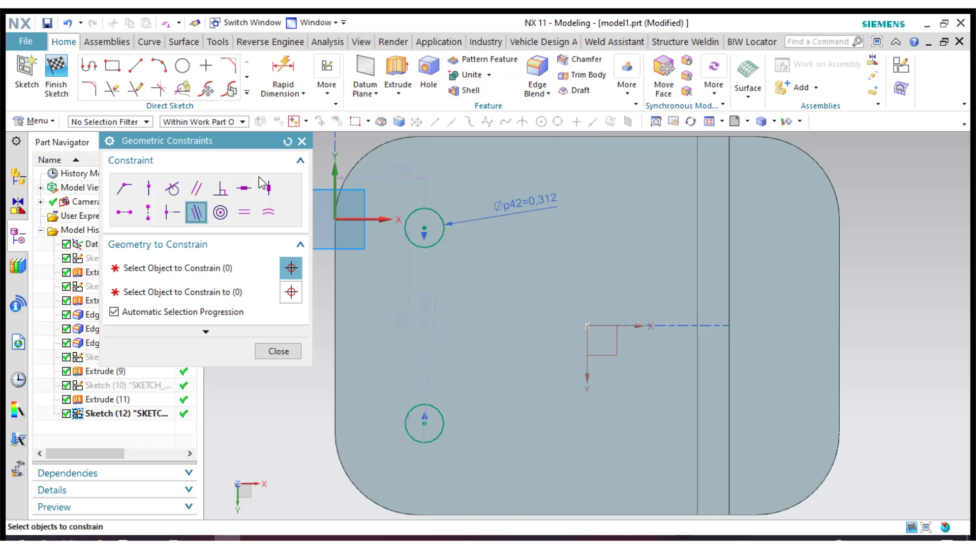
pyautogui.click(268, 214)
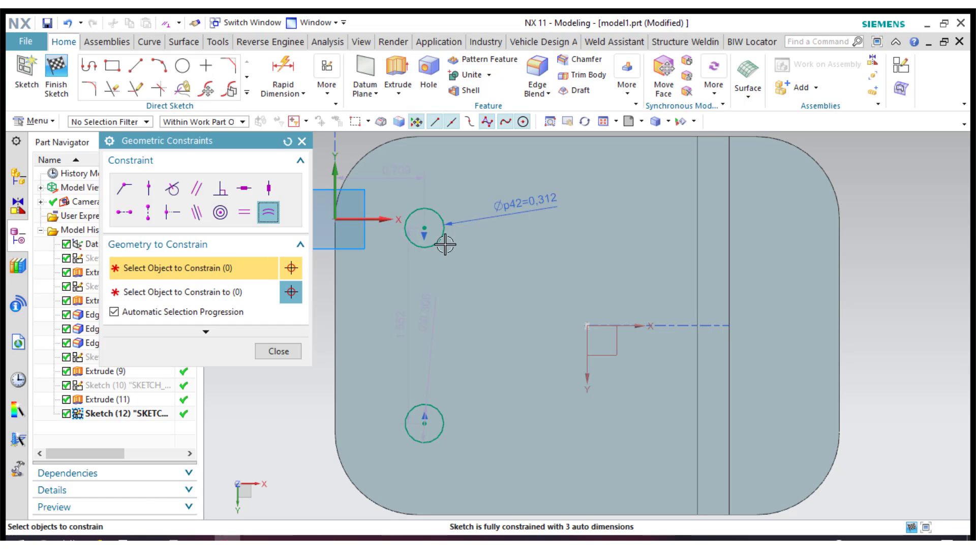
pyautogui.click(440, 237)
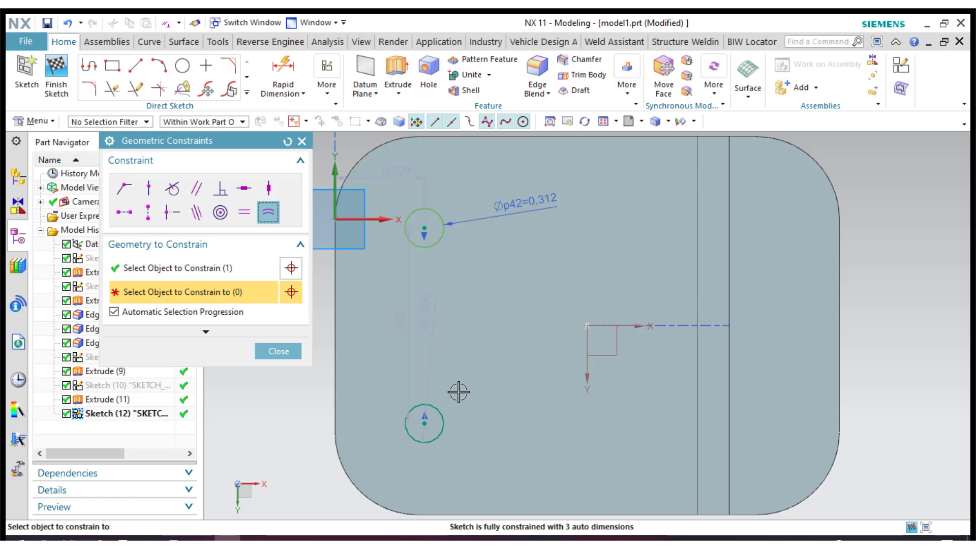
pyautogui.click(435, 413)
pyautogui.click(282, 353)
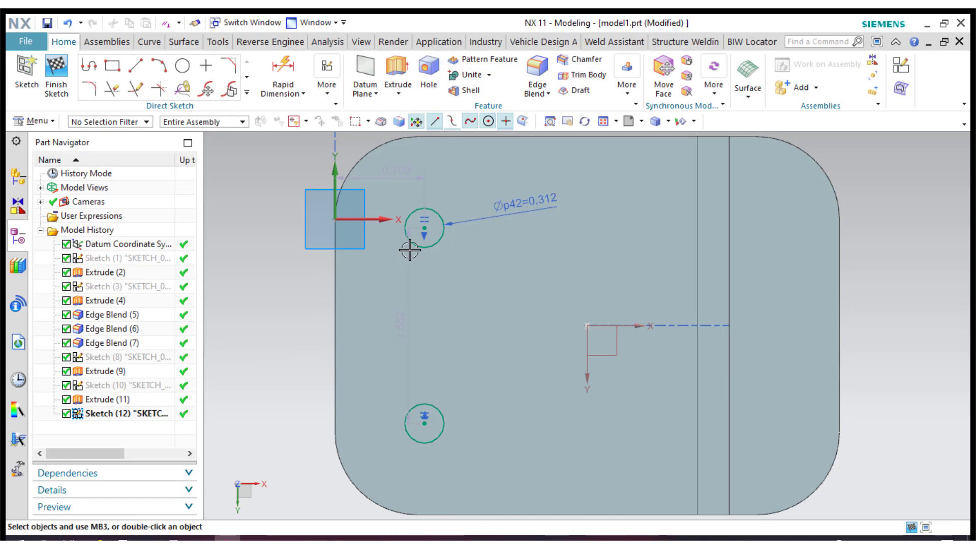
# Step: Dimension the vertical distance between the centres of the two circles
pyautogui.press('d')
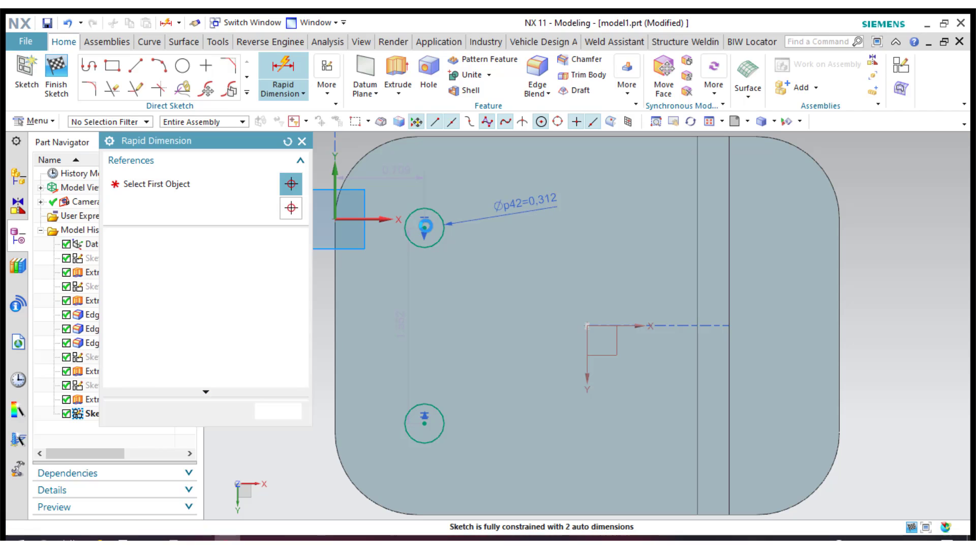
pyautogui.click(425, 225)
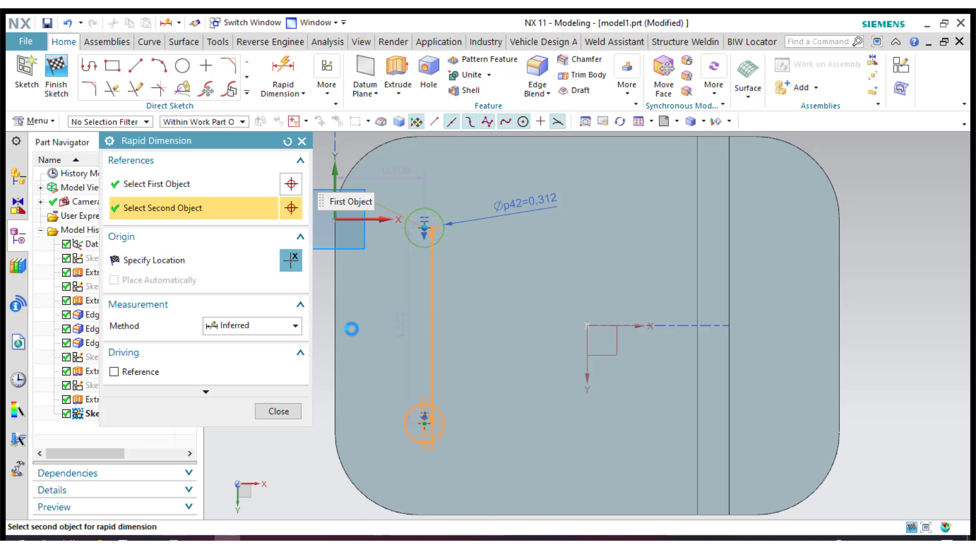
pyautogui.click(319, 320)
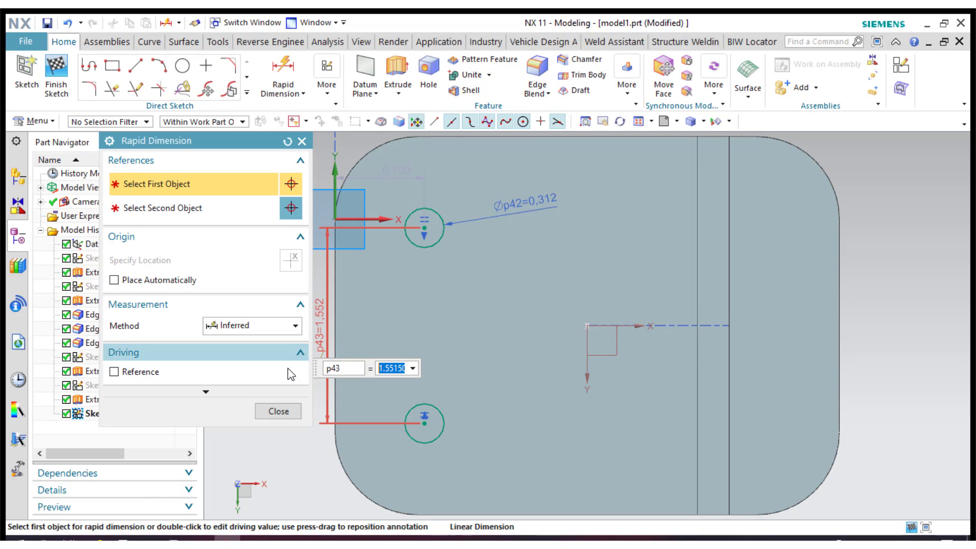
pyautogui.click(278, 411)
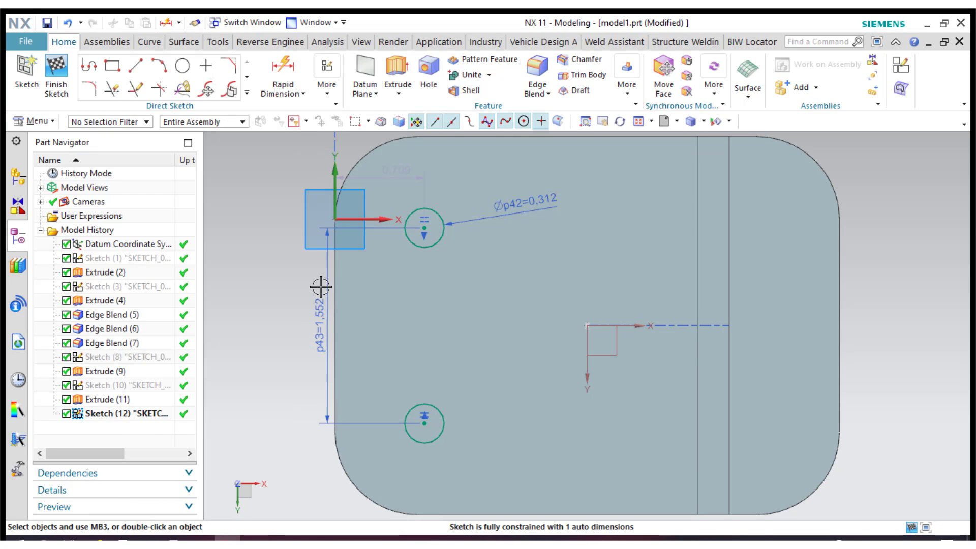
# Step: Dimension the distance from the base block's long edge above the circles to the upper circle's centre
pyautogui.press('d')
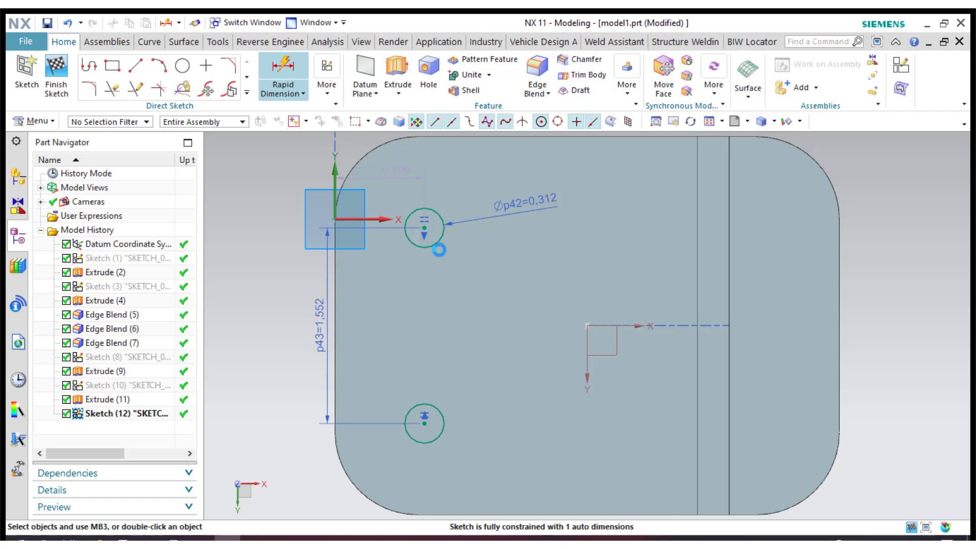
pyautogui.click(424, 228)
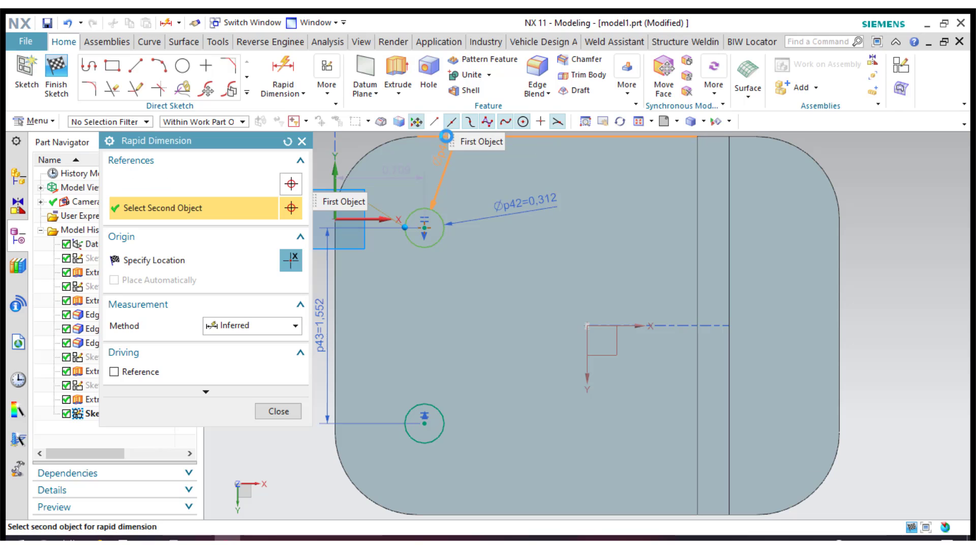
pyautogui.click(446, 137)
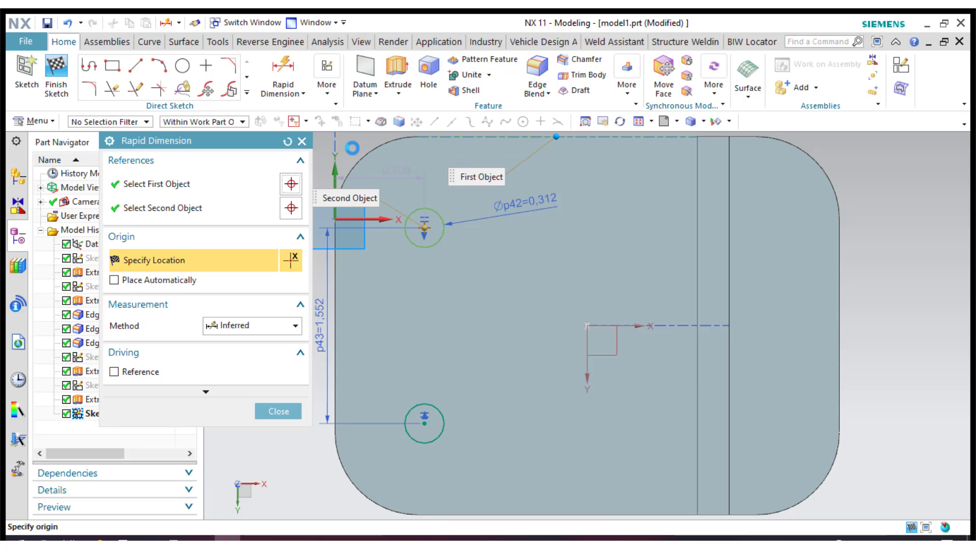
pyautogui.click(353, 150)
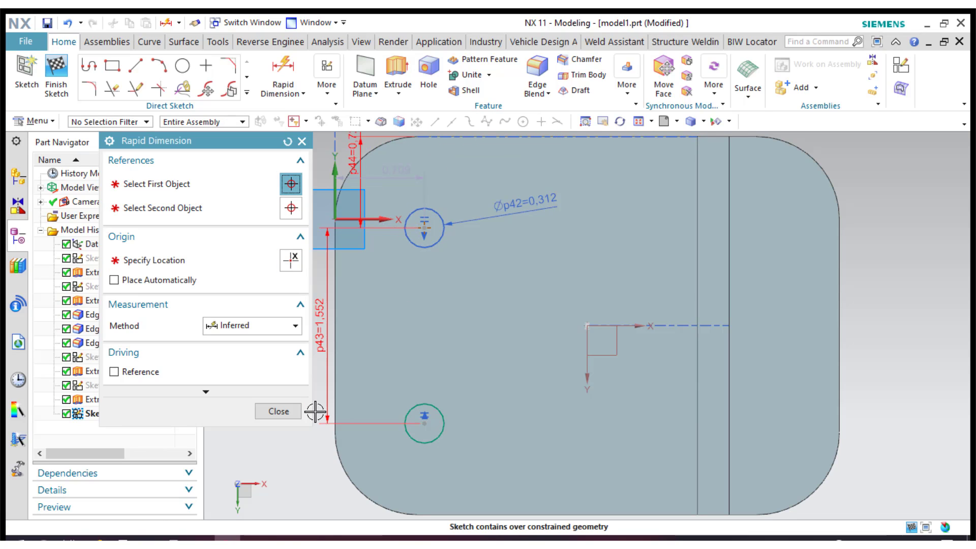
pyautogui.click(275, 410)
# Step: Delete the vertical dimension between the two circles' centres
pyautogui.click(323, 349)
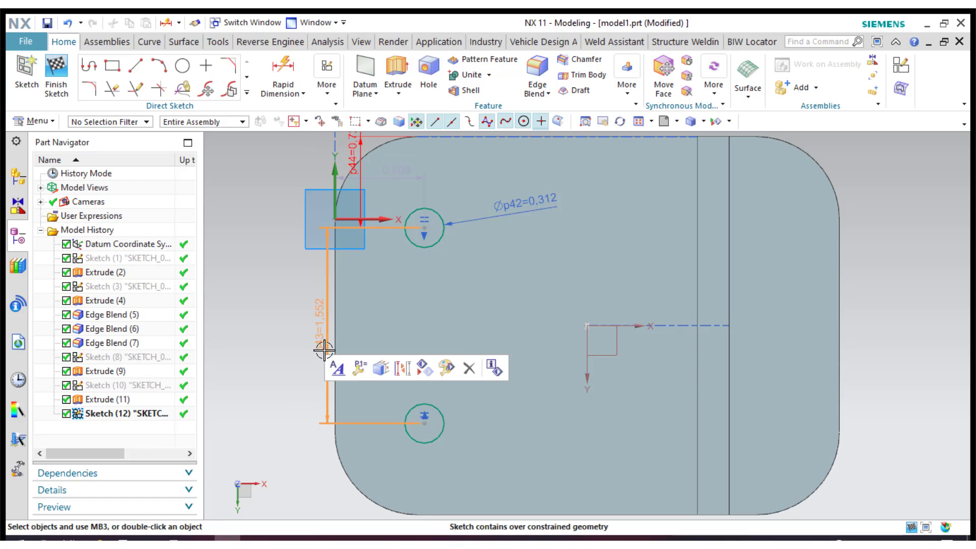
pyautogui.rightClick(323, 350)
pyautogui.click(338, 281)
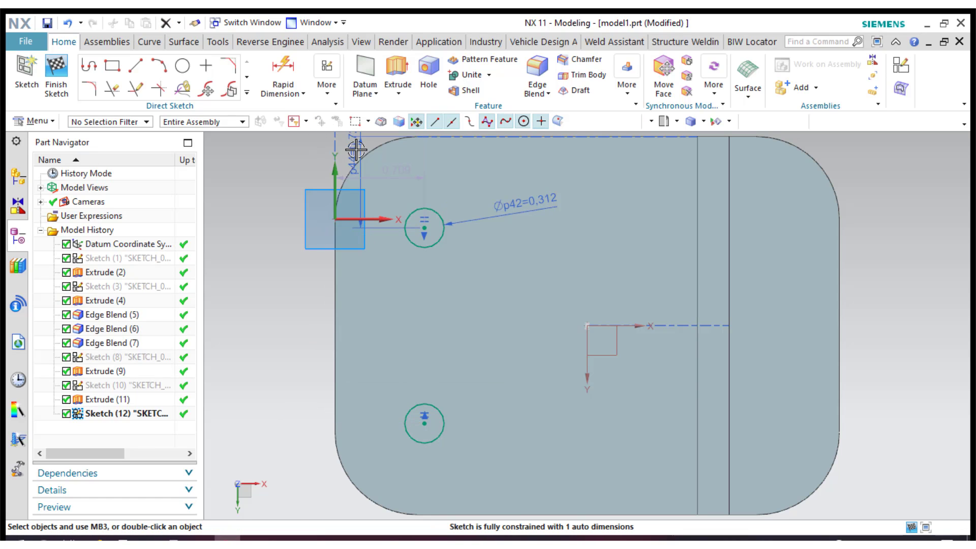
# Step: Set the distance from the block's long edge to the upper circle's centre to 0.655 in
pyautogui.doubleClick(350, 151)
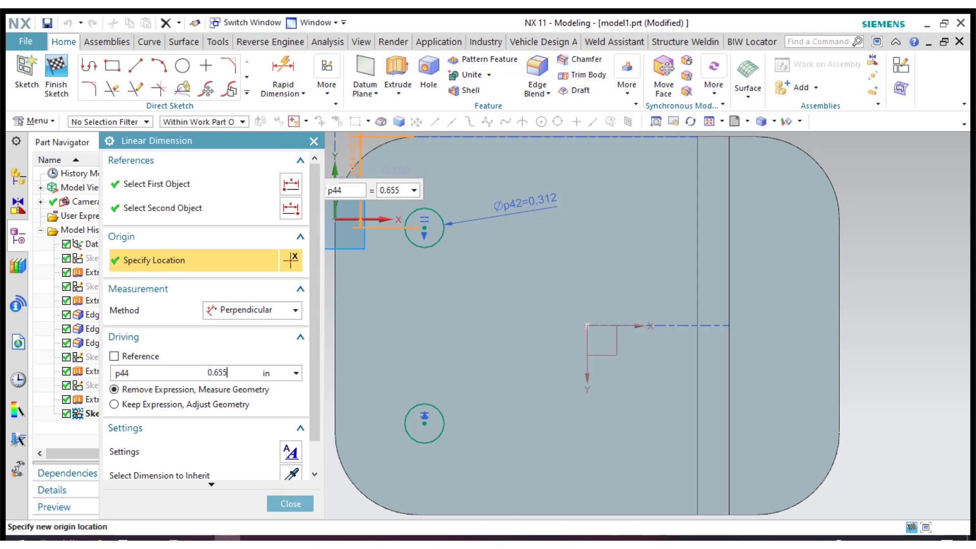
pyautogui.press('Return')
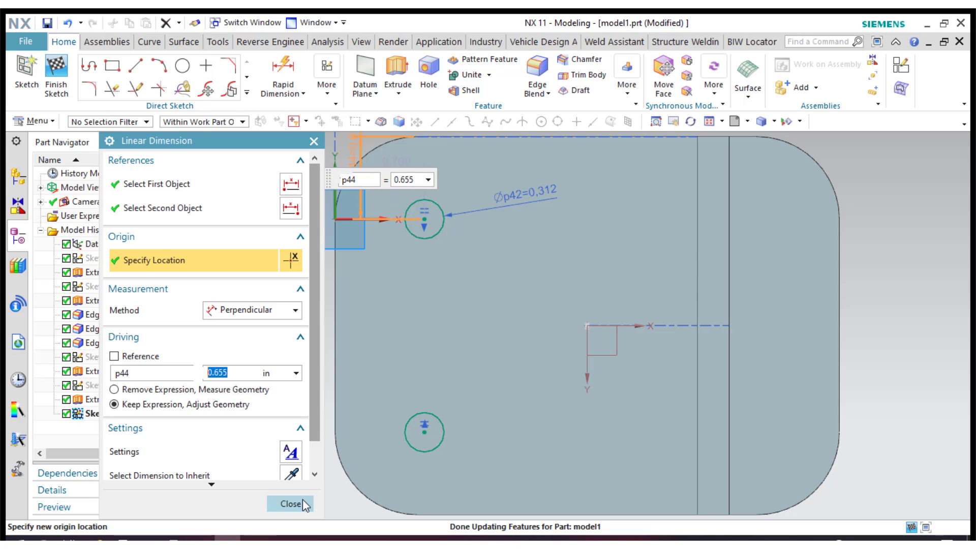
pyautogui.click(304, 505)
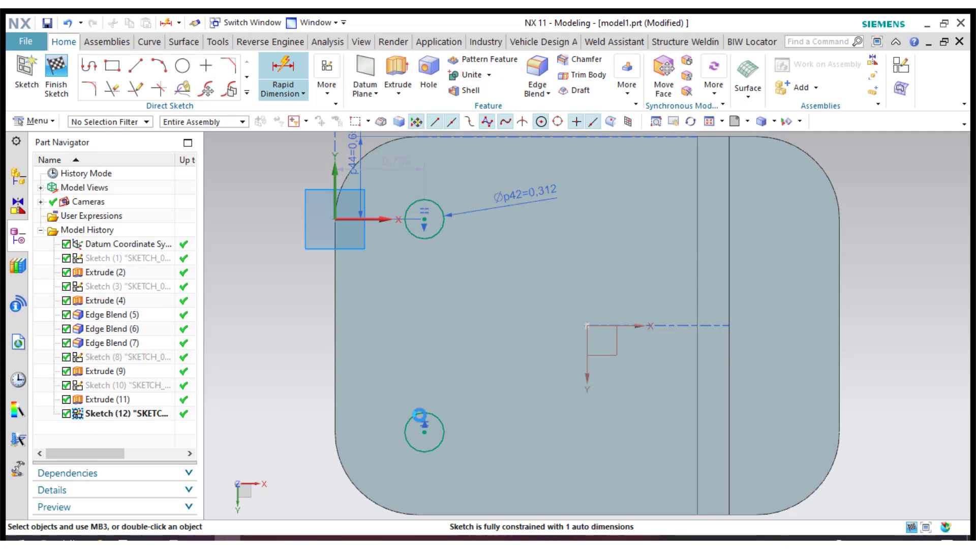
# Step: Dimension the lower circle's centre from the block's short edge away from the slot and set the distance to 0.655 in
pyautogui.click(283, 74)
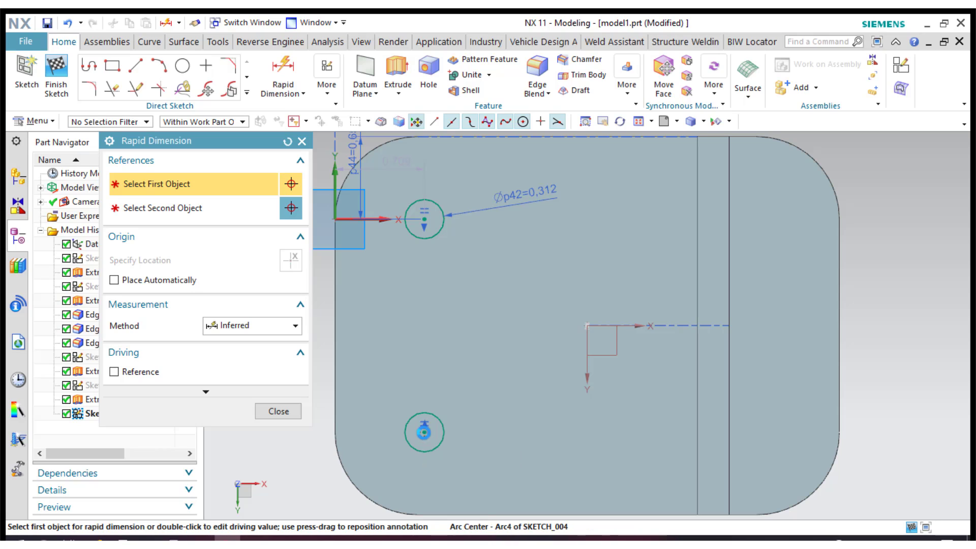
pyautogui.click(335, 410)
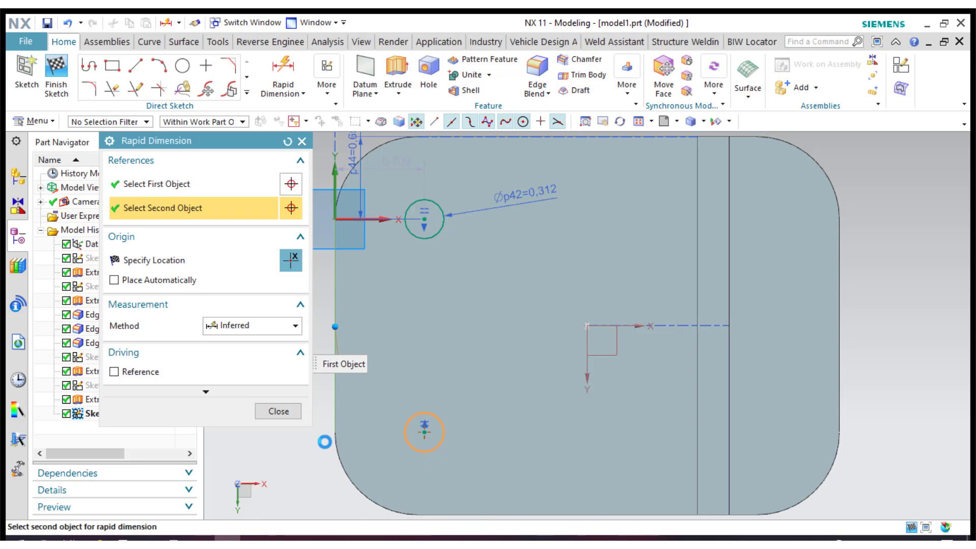
pyautogui.click(335, 489)
pyautogui.doubleClick(336, 489)
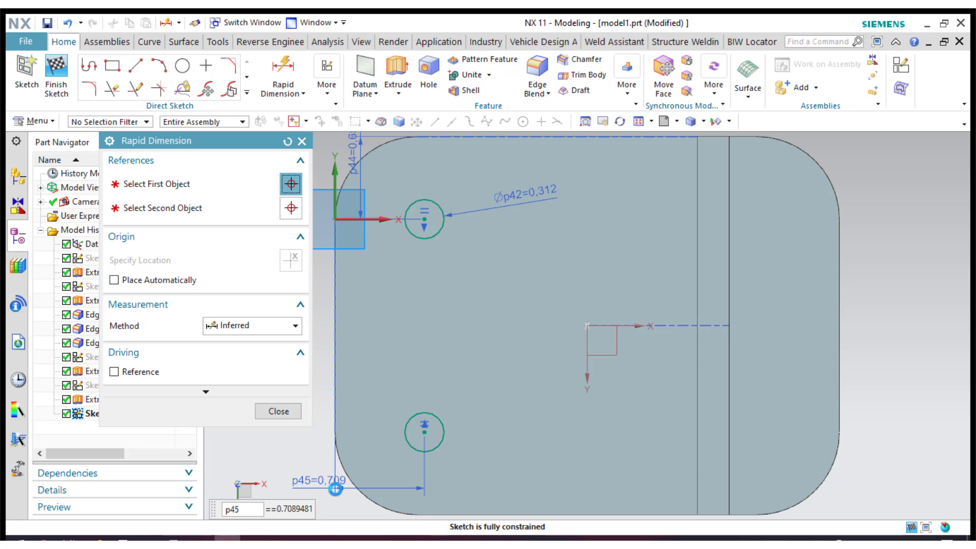
pyautogui.write('0.655')
pyautogui.press('Return')
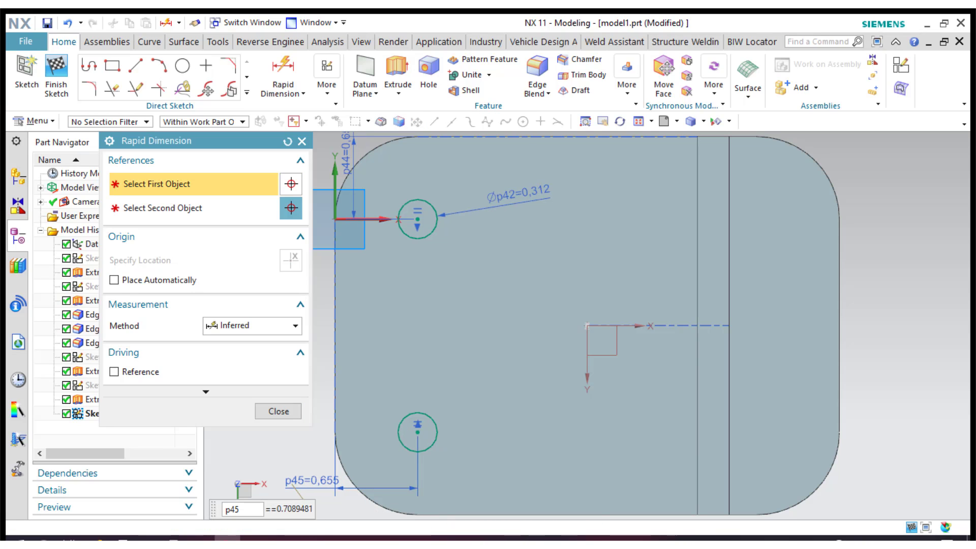
pyautogui.click(271, 411)
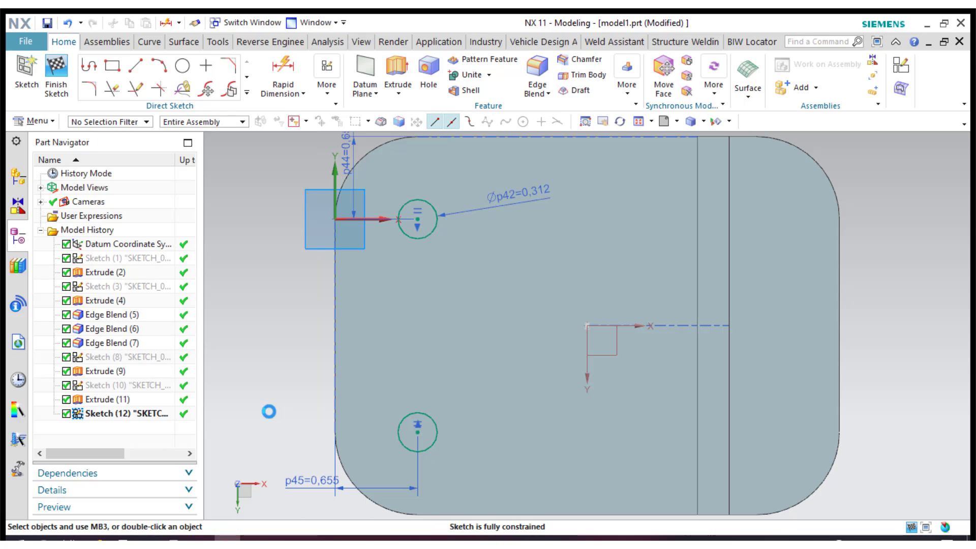
# Step: Finish the sketch and extrude both 0.312 in circles upward from the base's underside, subtracting with the end limit Through All
pyautogui.click(59, 86)
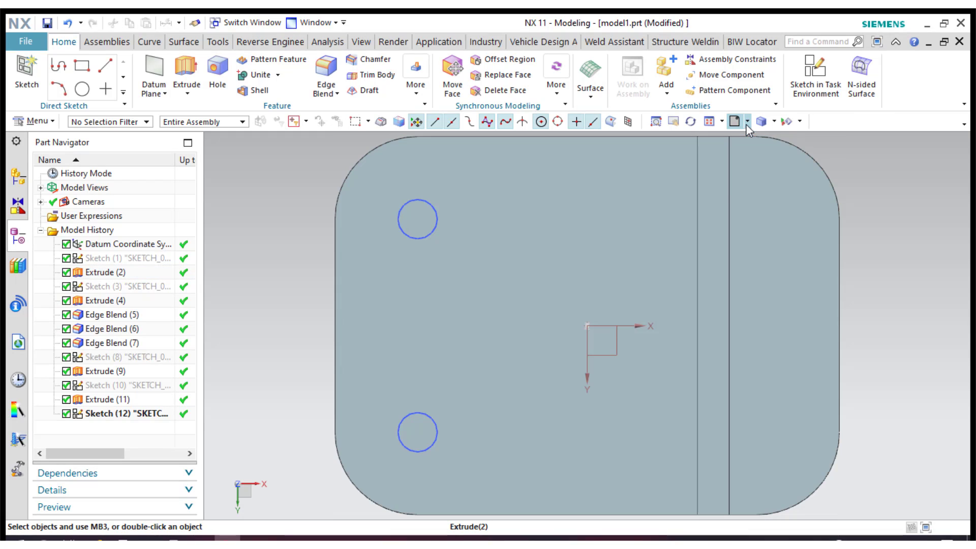
pyautogui.click(746, 124)
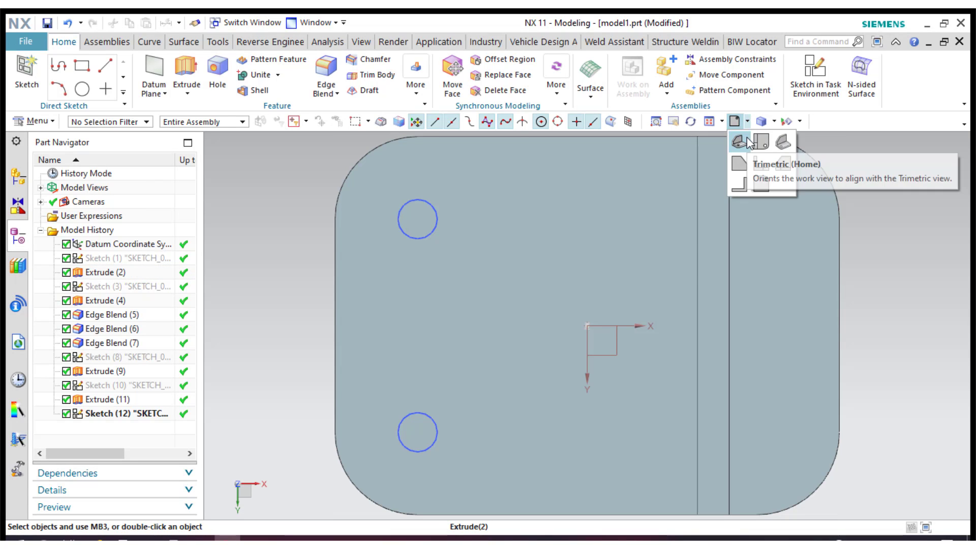
pyautogui.click(191, 66)
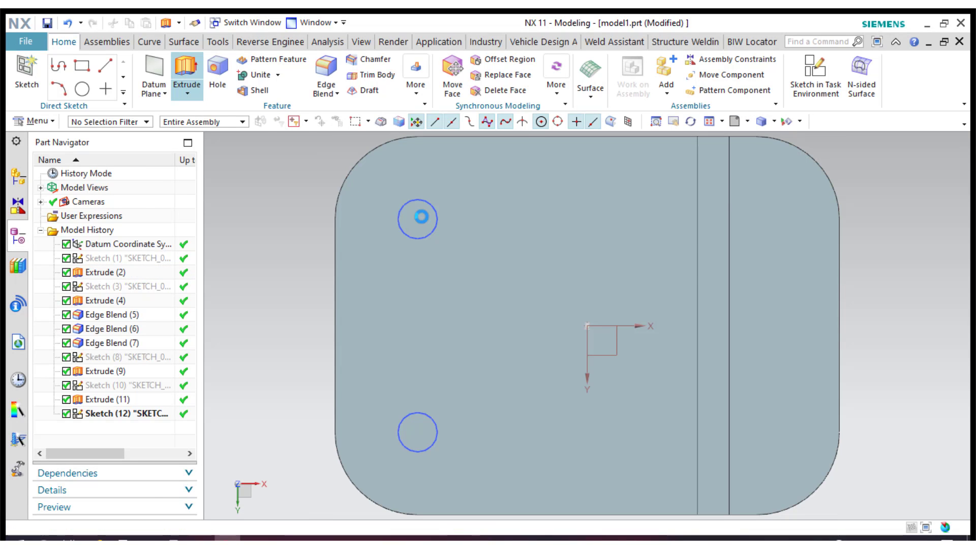
pyautogui.click(416, 218)
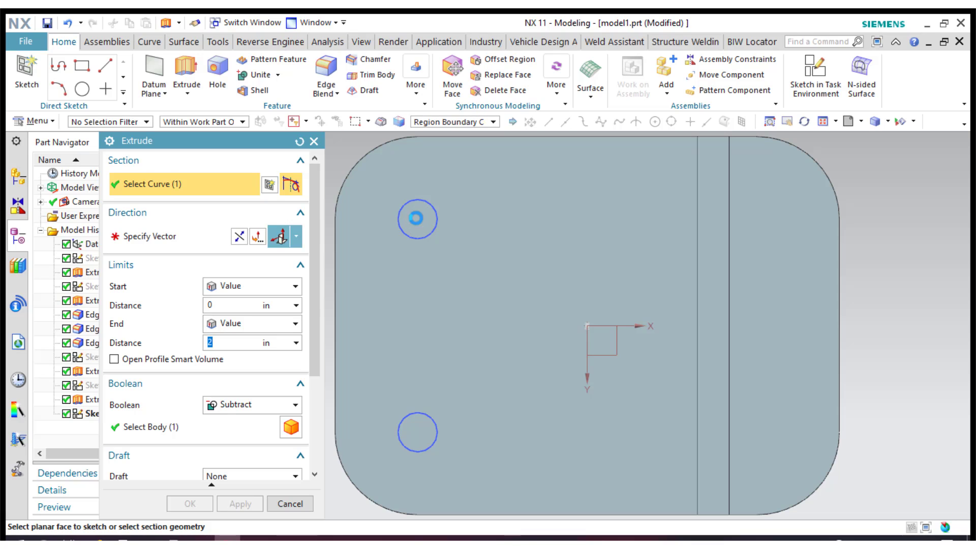
pyautogui.click(421, 428)
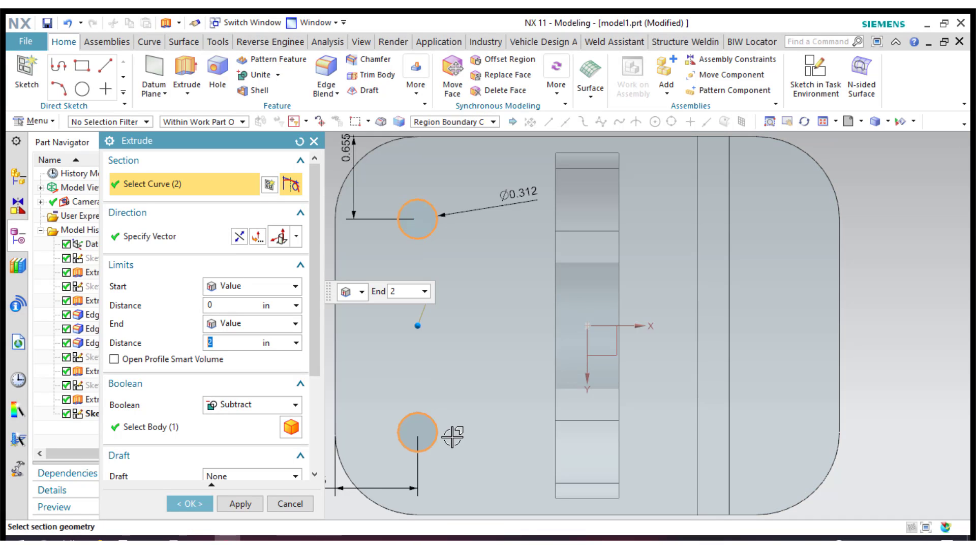
pyautogui.click(860, 121)
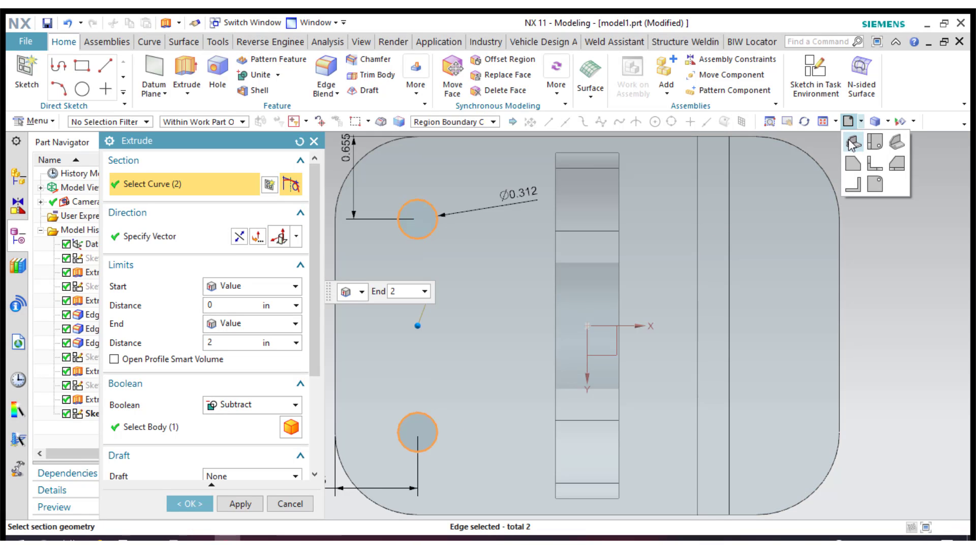
pyautogui.click(851, 142)
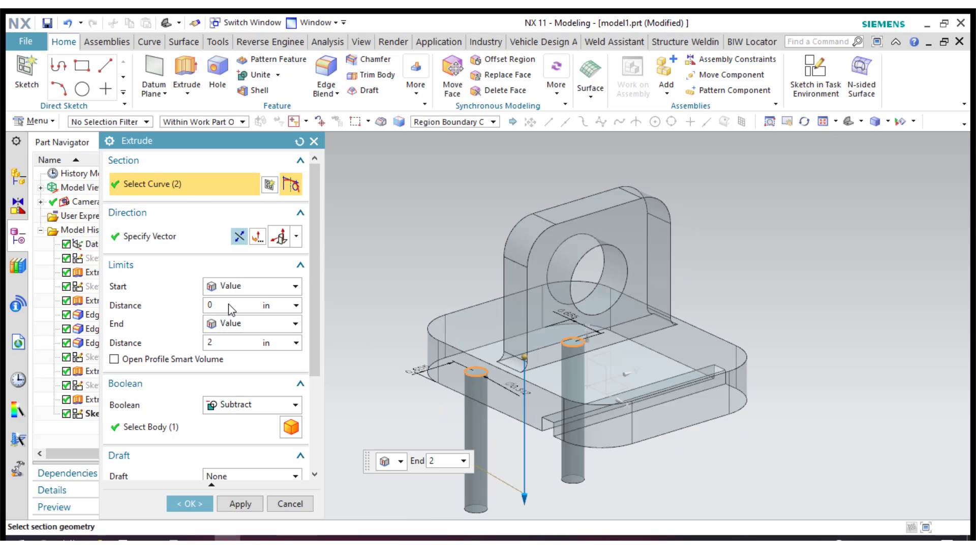
pyautogui.click(237, 324)
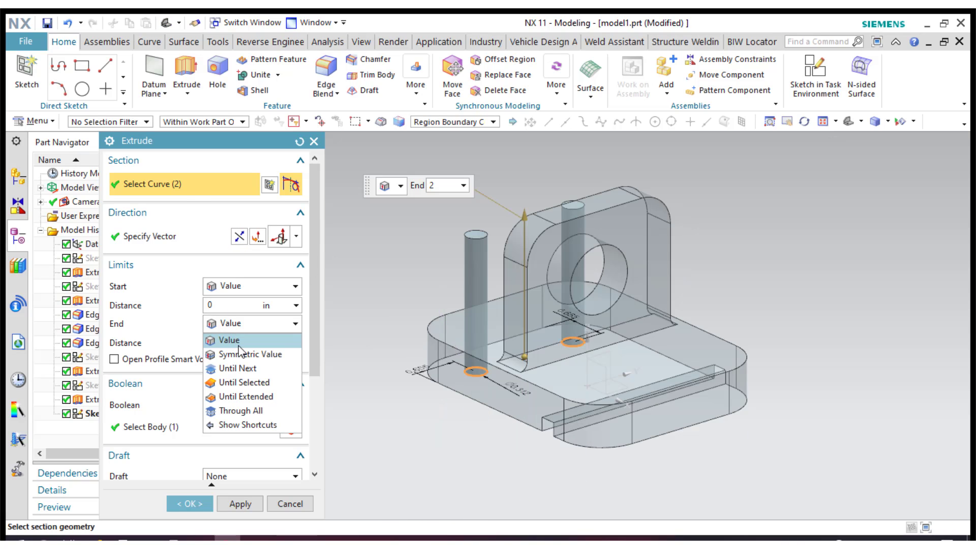
pyautogui.click(249, 411)
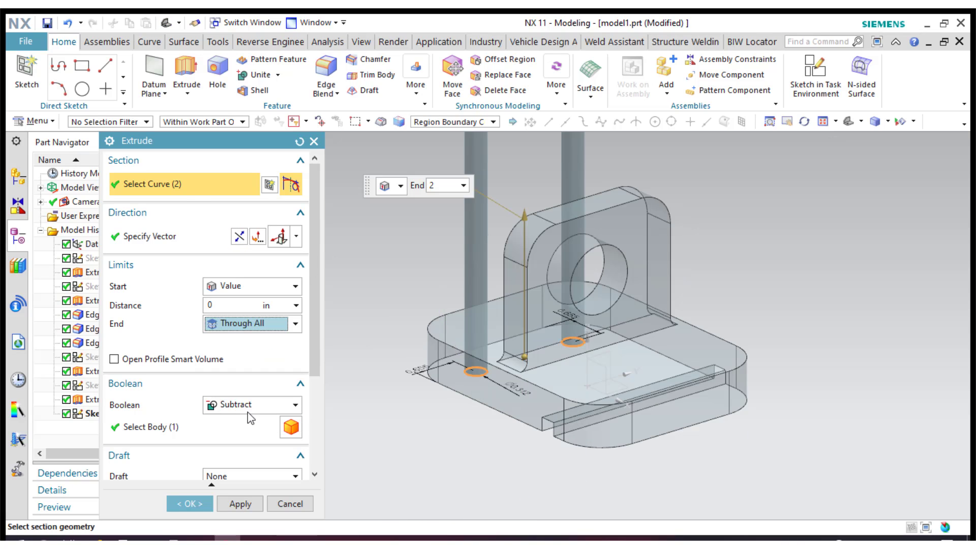
pyautogui.click(189, 503)
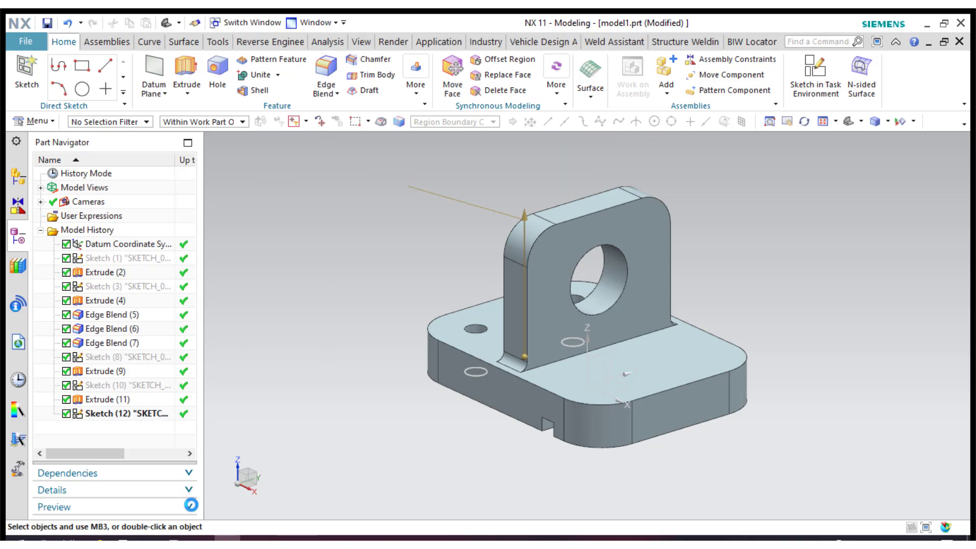
# Step: Hide the sketch that holds the two hole circles
pyautogui.rightClick(136, 414)
pyautogui.click(160, 25)
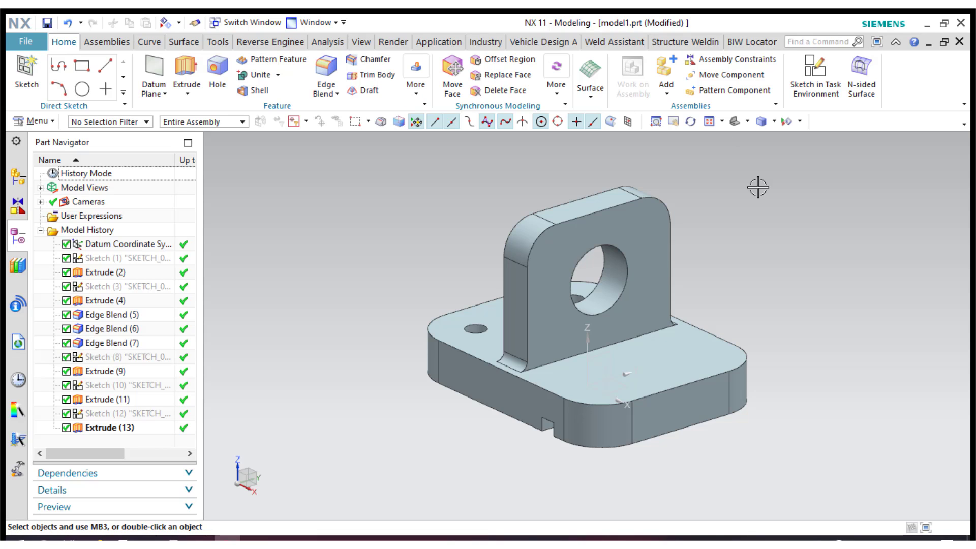
# Step: Inspect the part's underside in Shaded display, and return to Shaded with Edges in the trimetric view
pyautogui.click(773, 122)
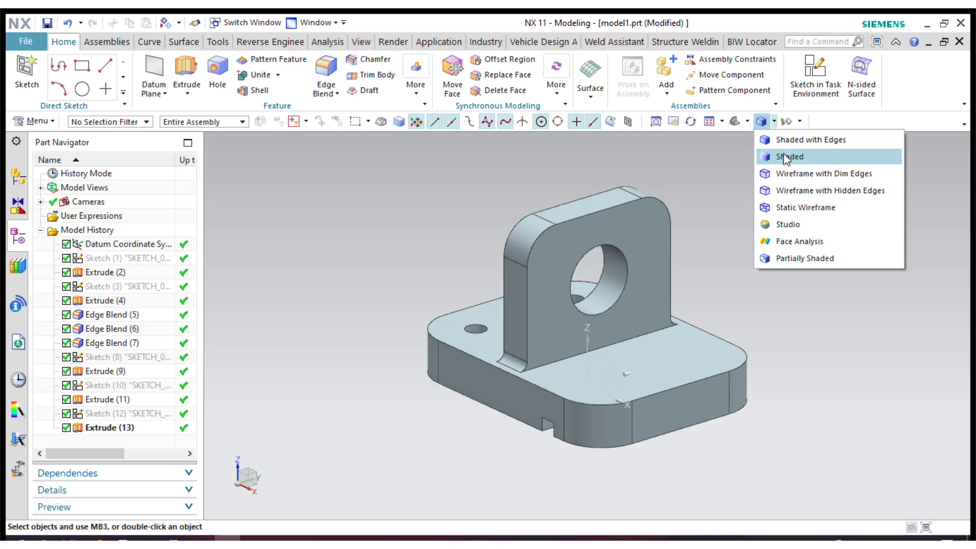
pyautogui.click(788, 157)
pyautogui.moveTo(786, 268)
pyautogui.mouseDown(button='middle')
pyautogui.moveTo(829, 253)
pyautogui.moveTo(840, 170)
pyautogui.mouseUp(button='middle')
pyautogui.click(776, 122)
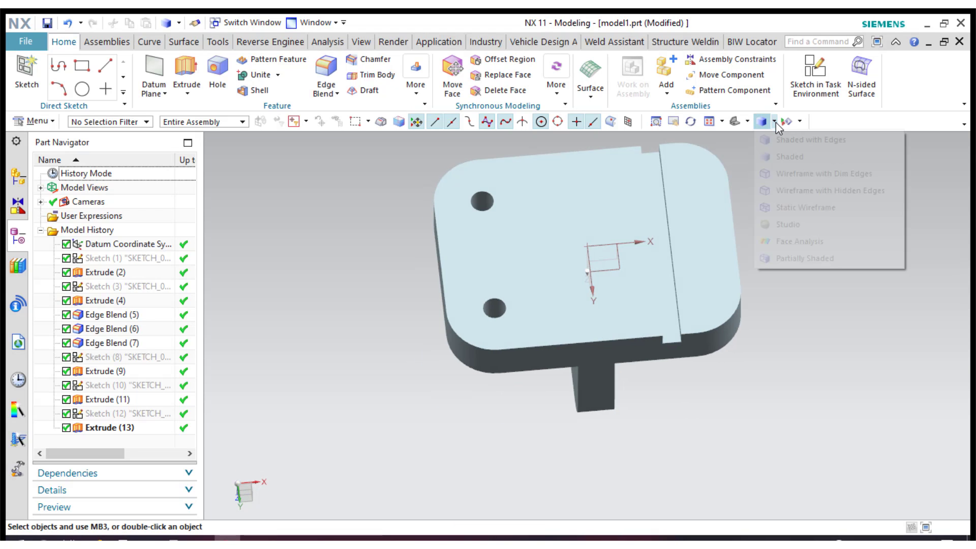
pyautogui.click(780, 169)
pyautogui.moveTo(779, 168); pyautogui.dragTo(605, 274, button='middle')
pyautogui.click(736, 127)
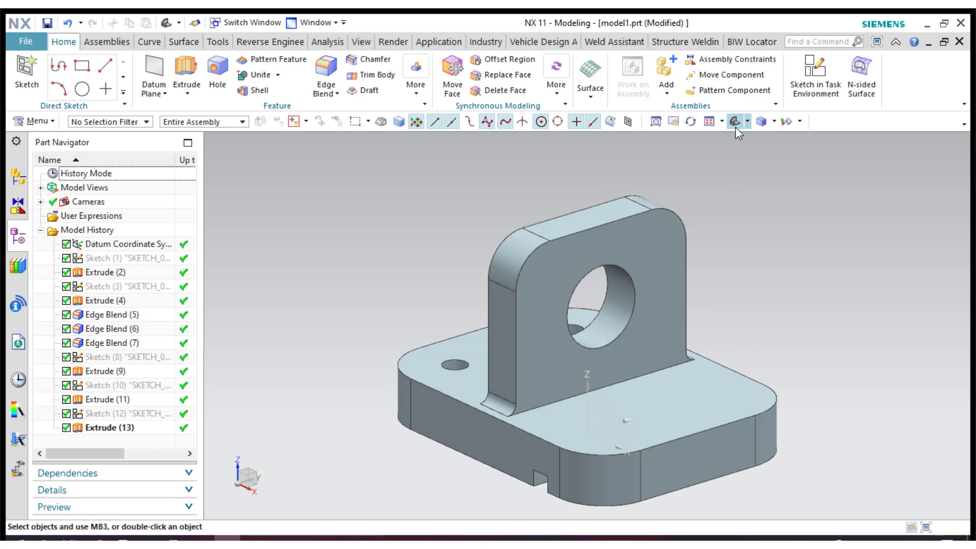